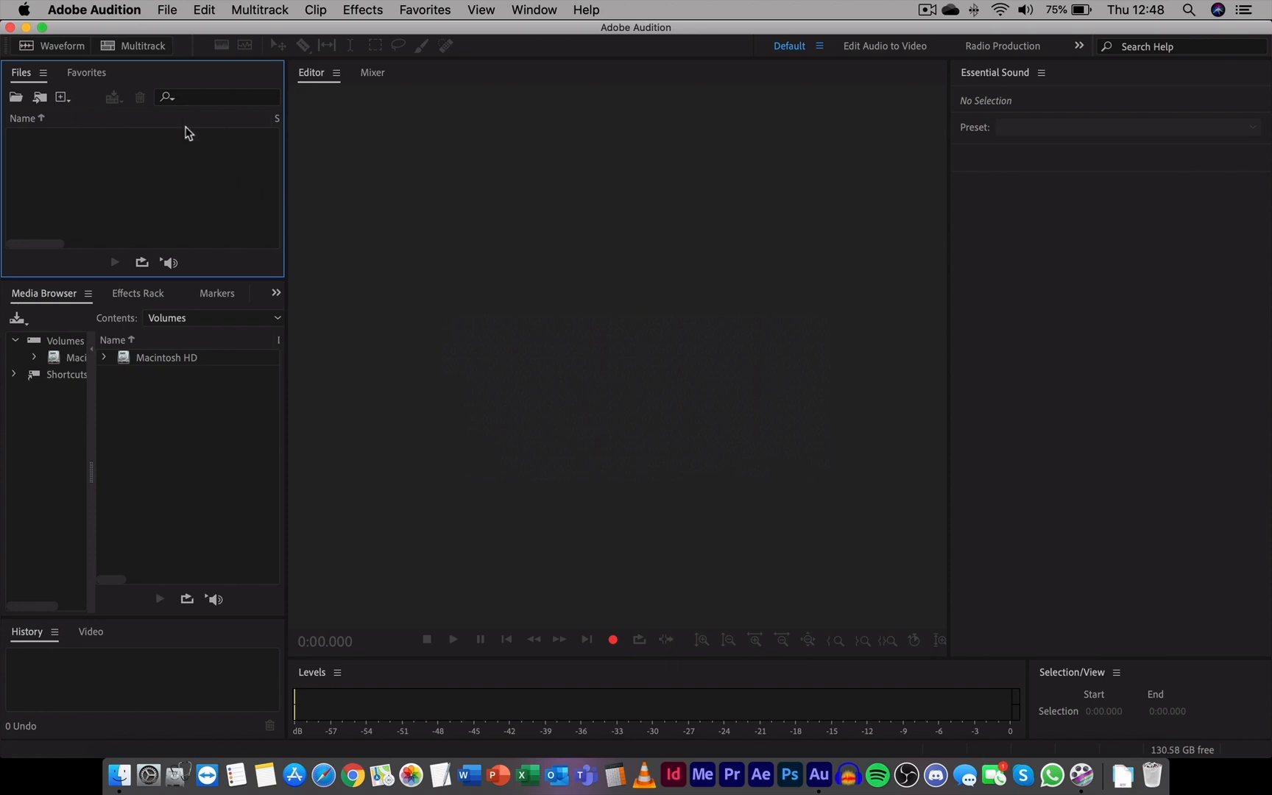
# Step: Import 01 1_to_10.WAV from the Audition For Radio - Part 1 folder on the Desktop
pyautogui.click(170, 9)
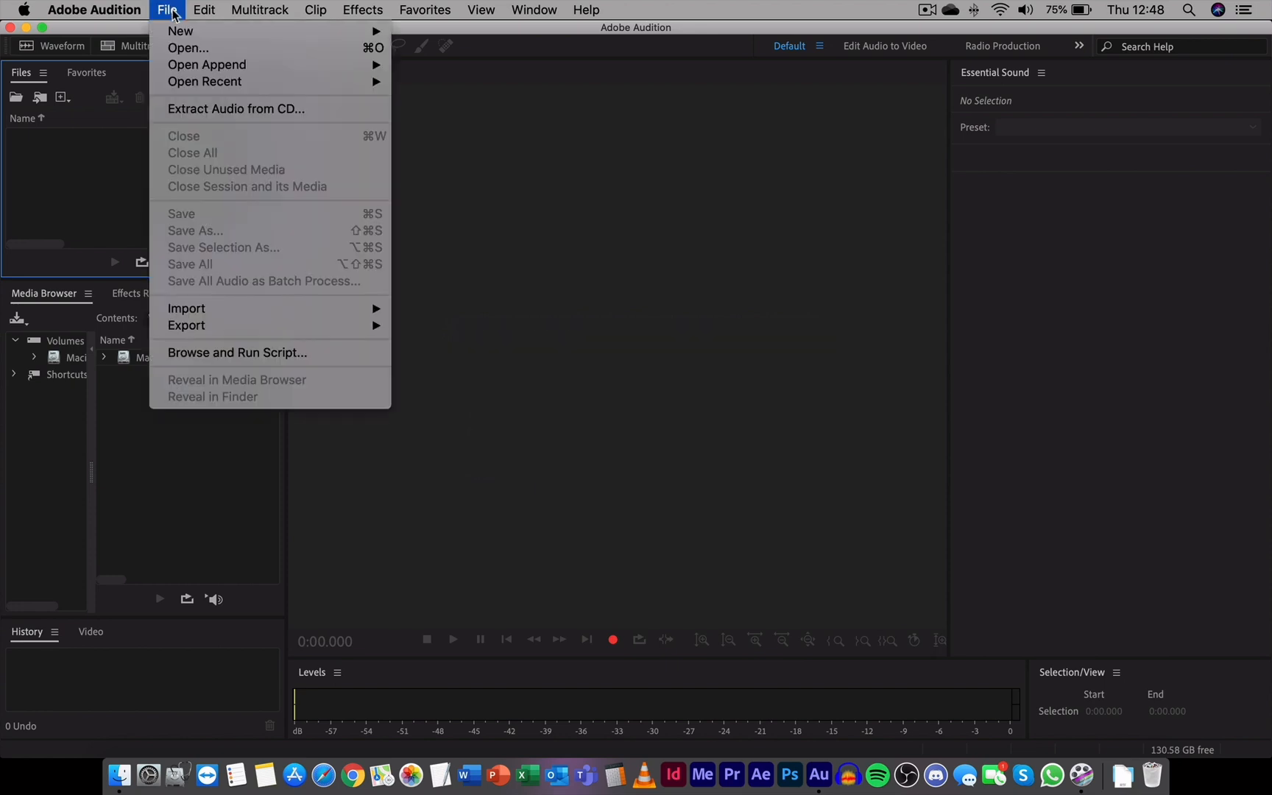
pyautogui.moveTo(287, 308)
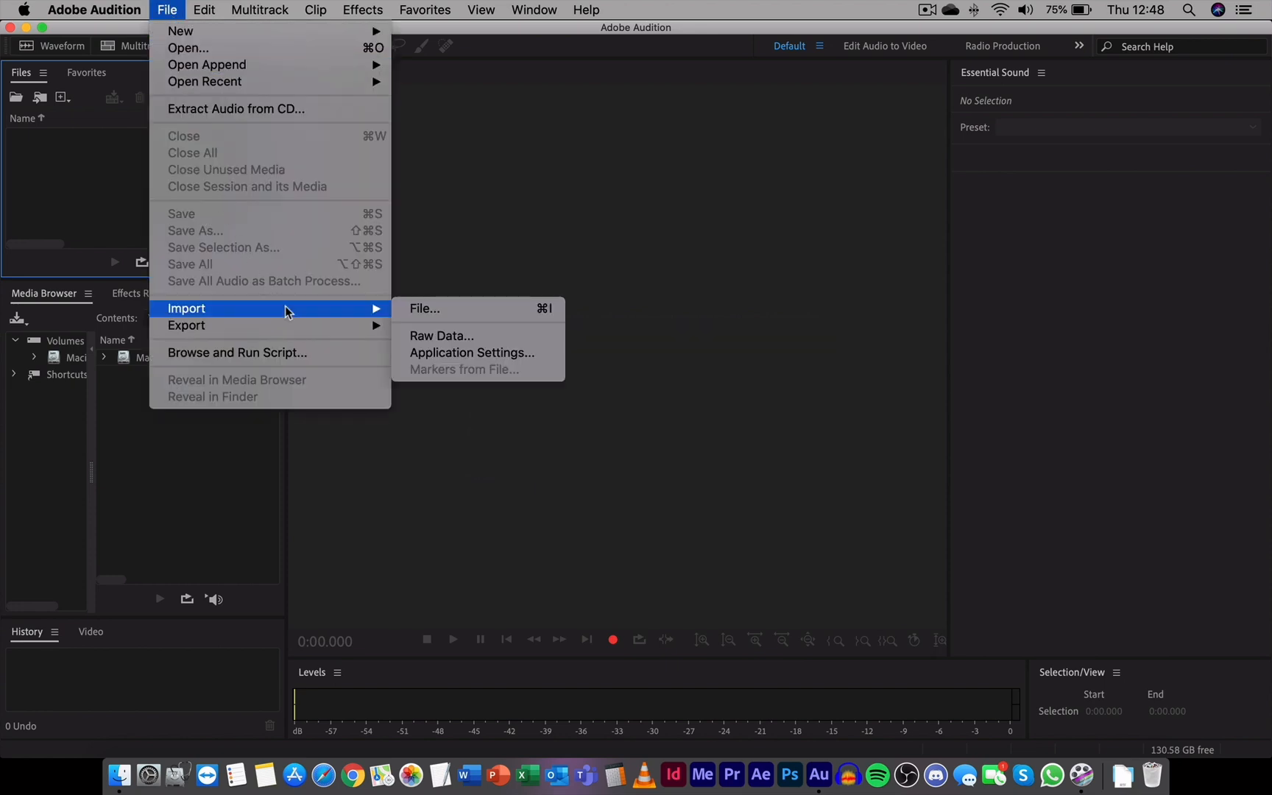
pyautogui.click(428, 308)
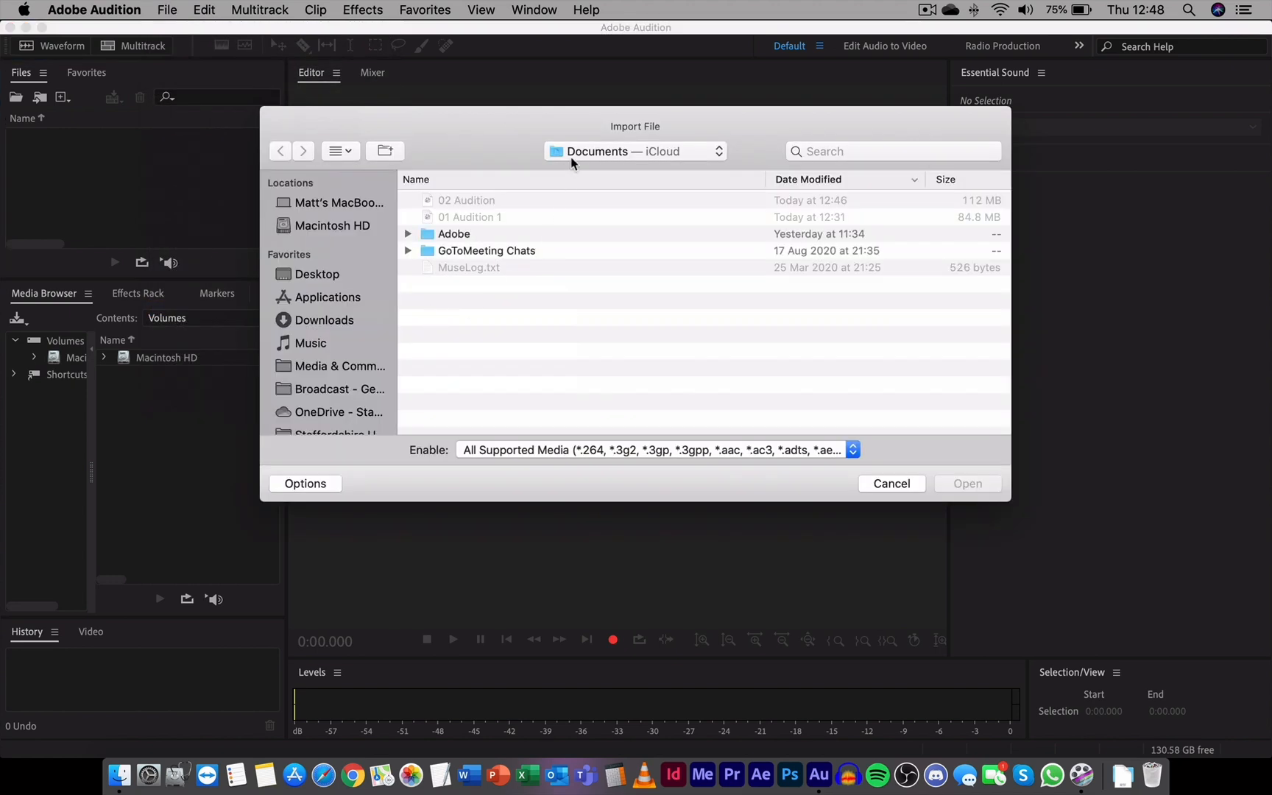
pyautogui.click(718, 121)
pyautogui.click(310, 277)
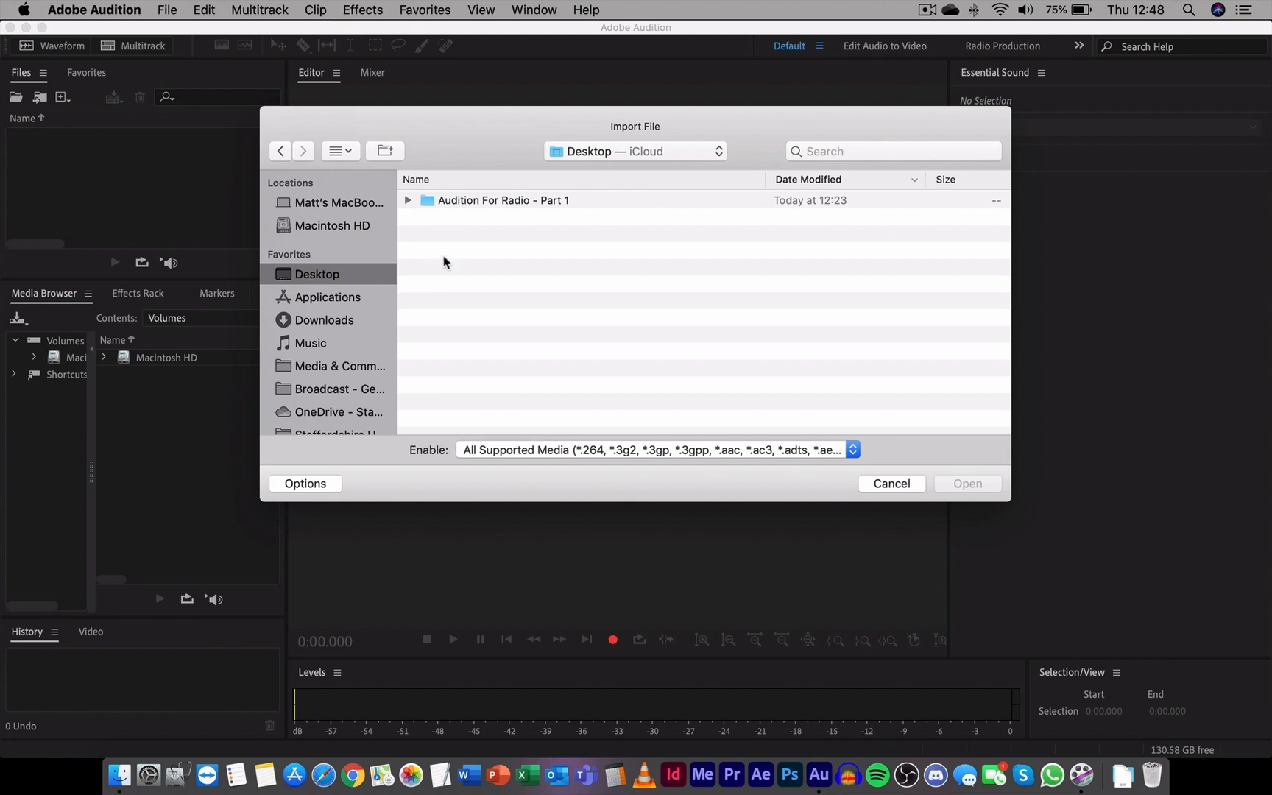
pyautogui.click(407, 202)
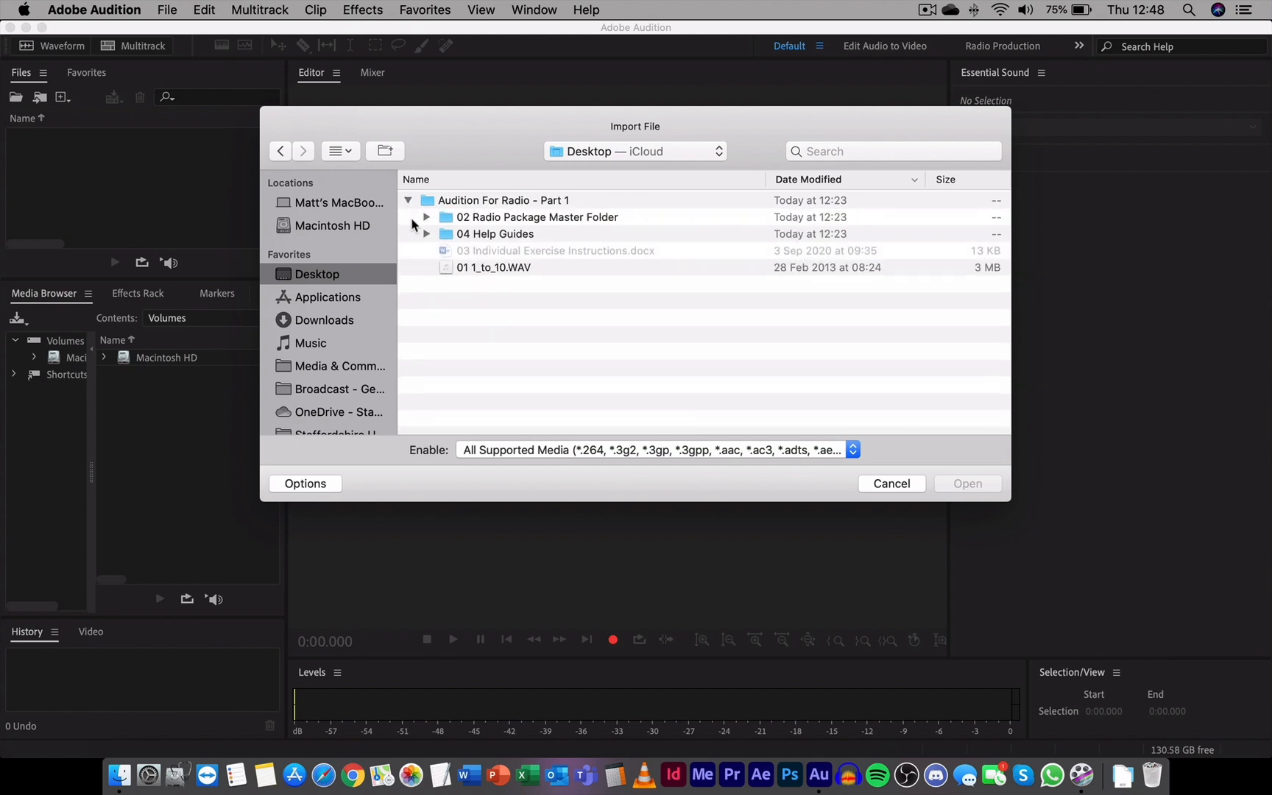
pyautogui.click(497, 177)
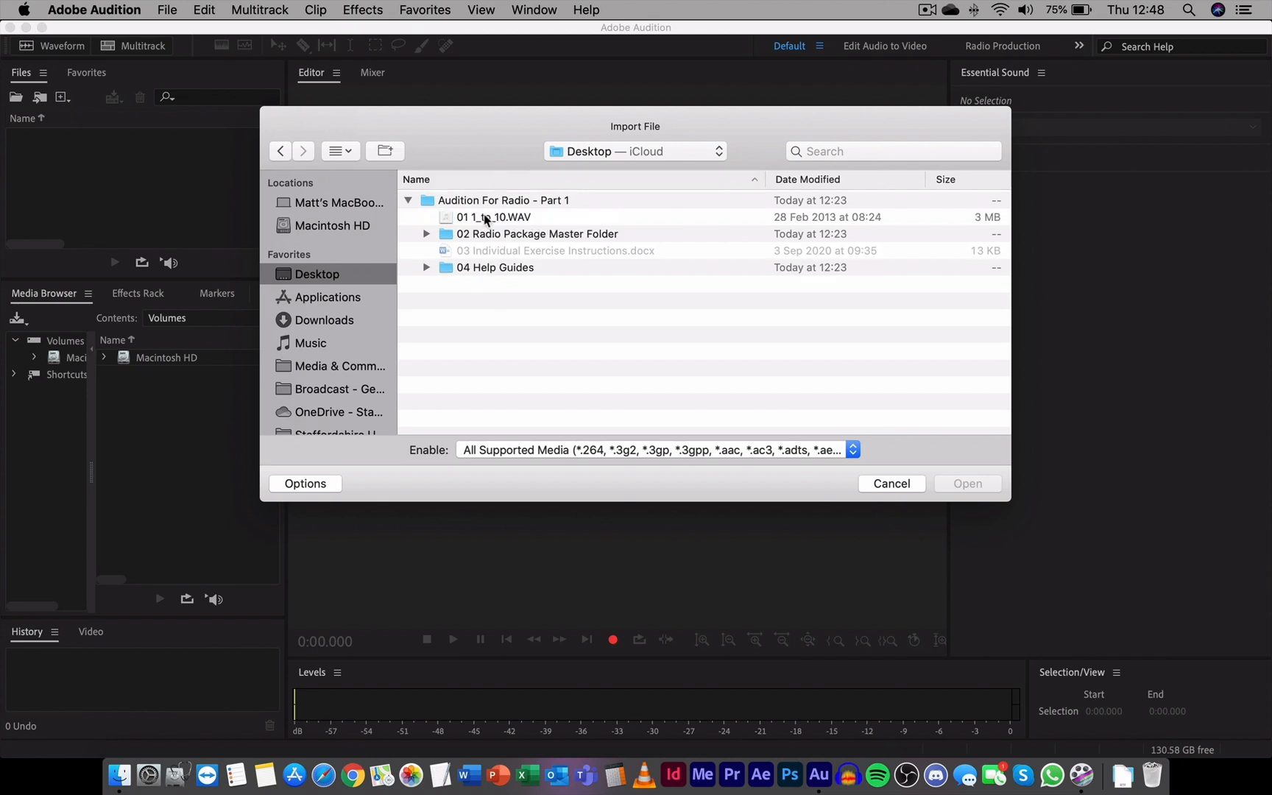
pyautogui.click(479, 218)
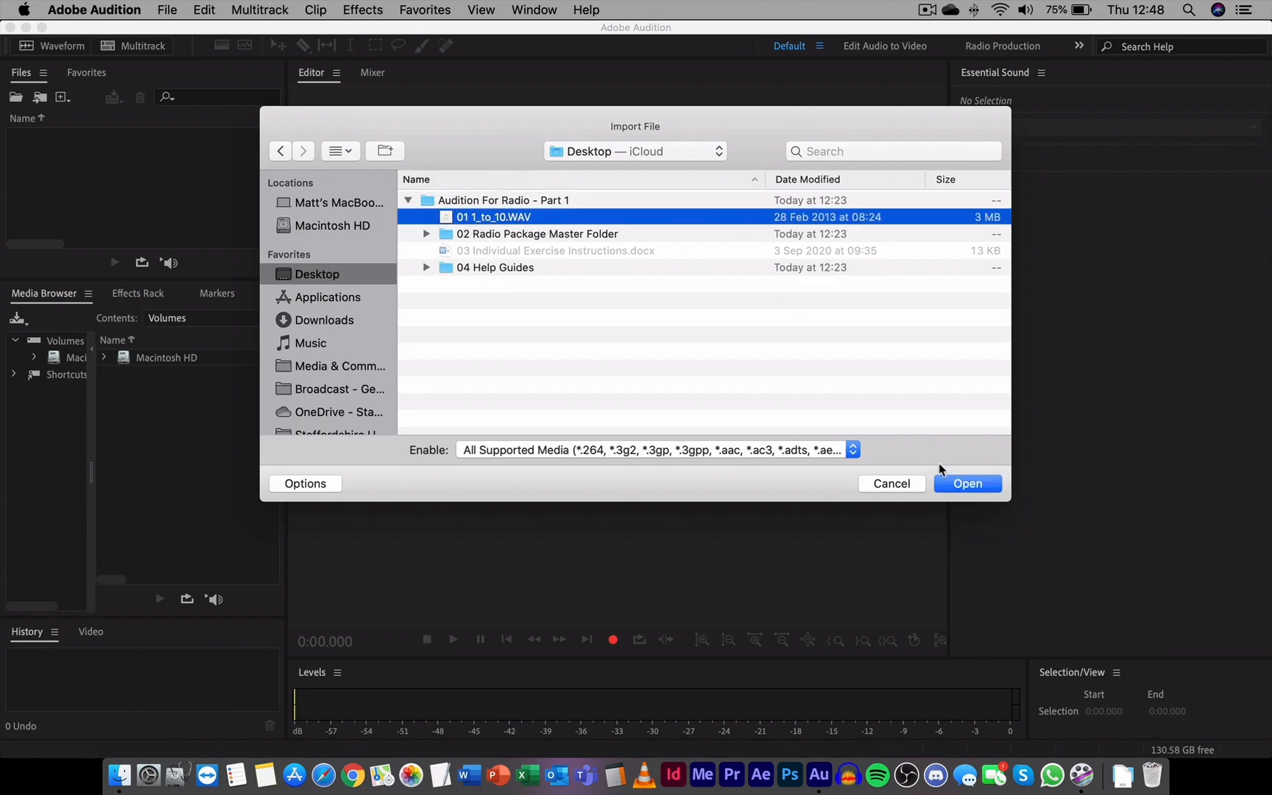
pyautogui.click(966, 484)
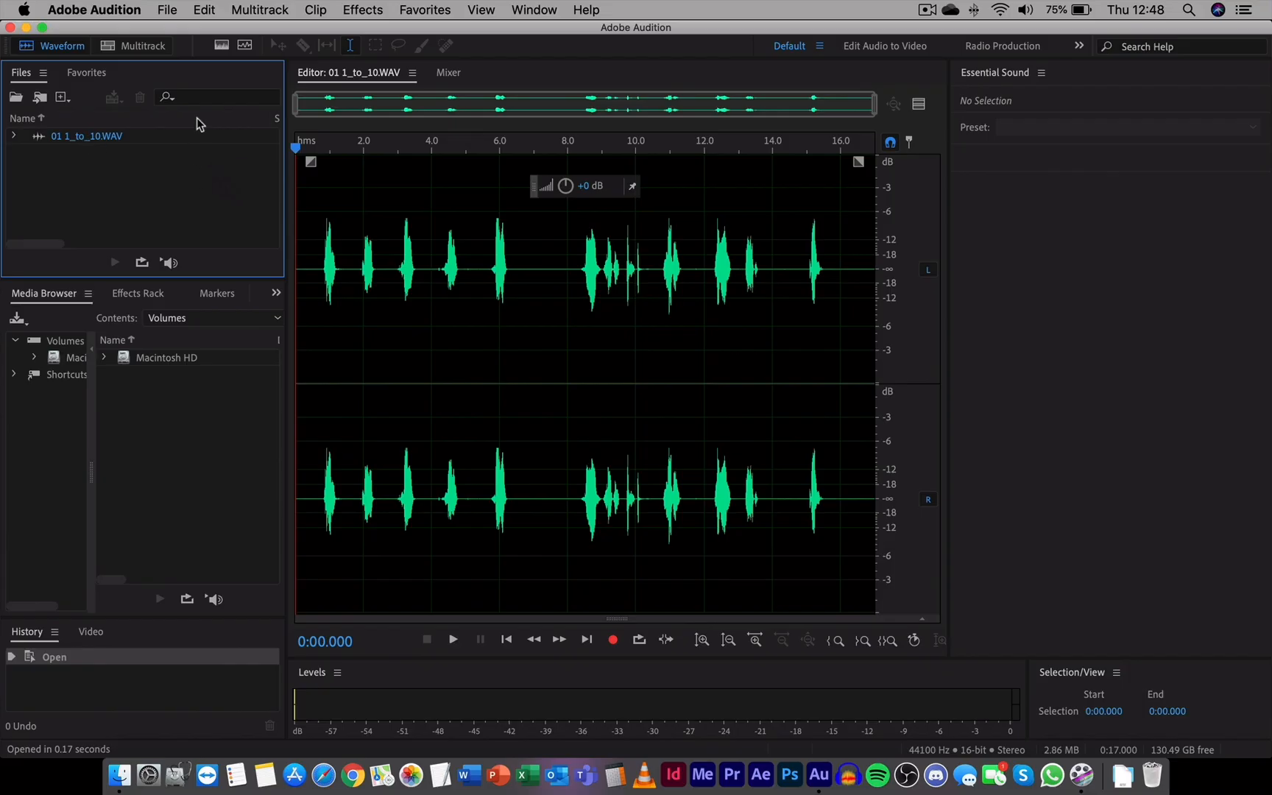
# Step: Open both interview WAV files from the 2020-08-26 folder under Interview clips in 02 Radio Package Master Folder
pyautogui.click(168, 11)
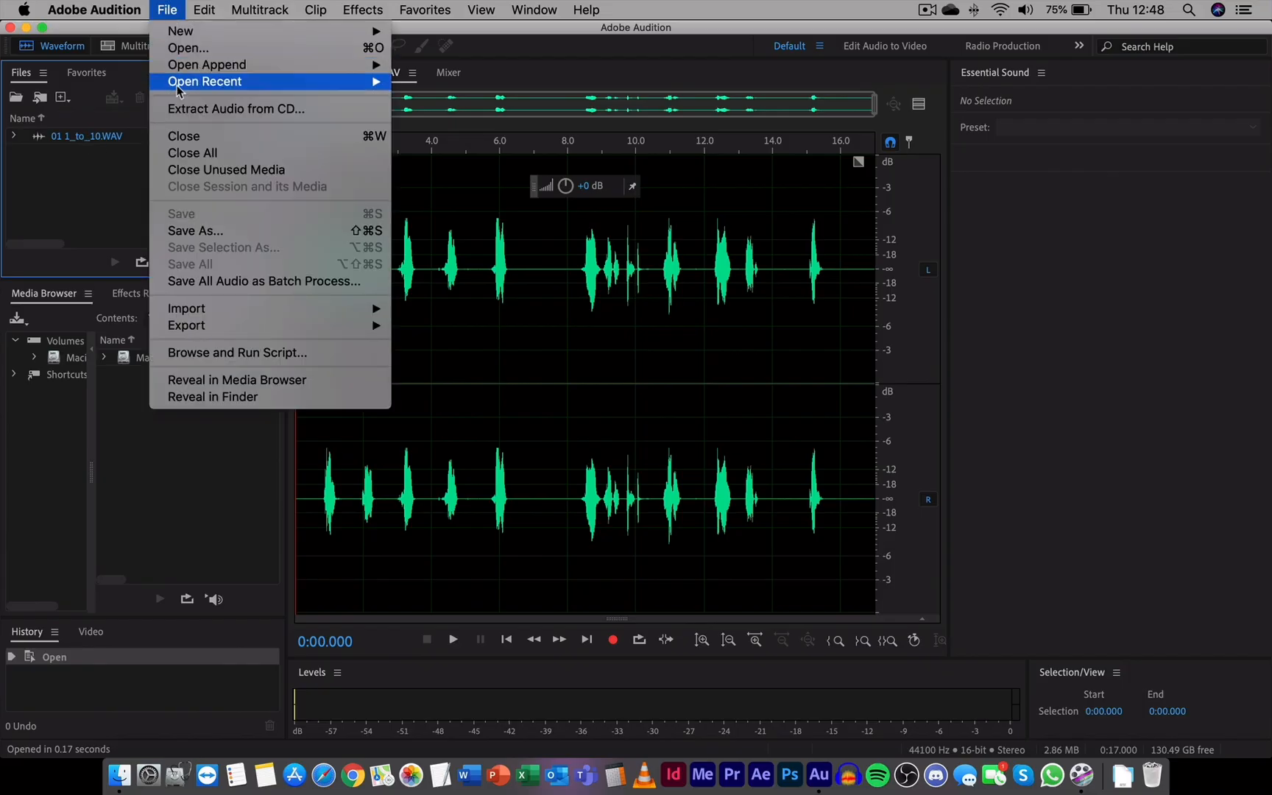
pyautogui.click(193, 48)
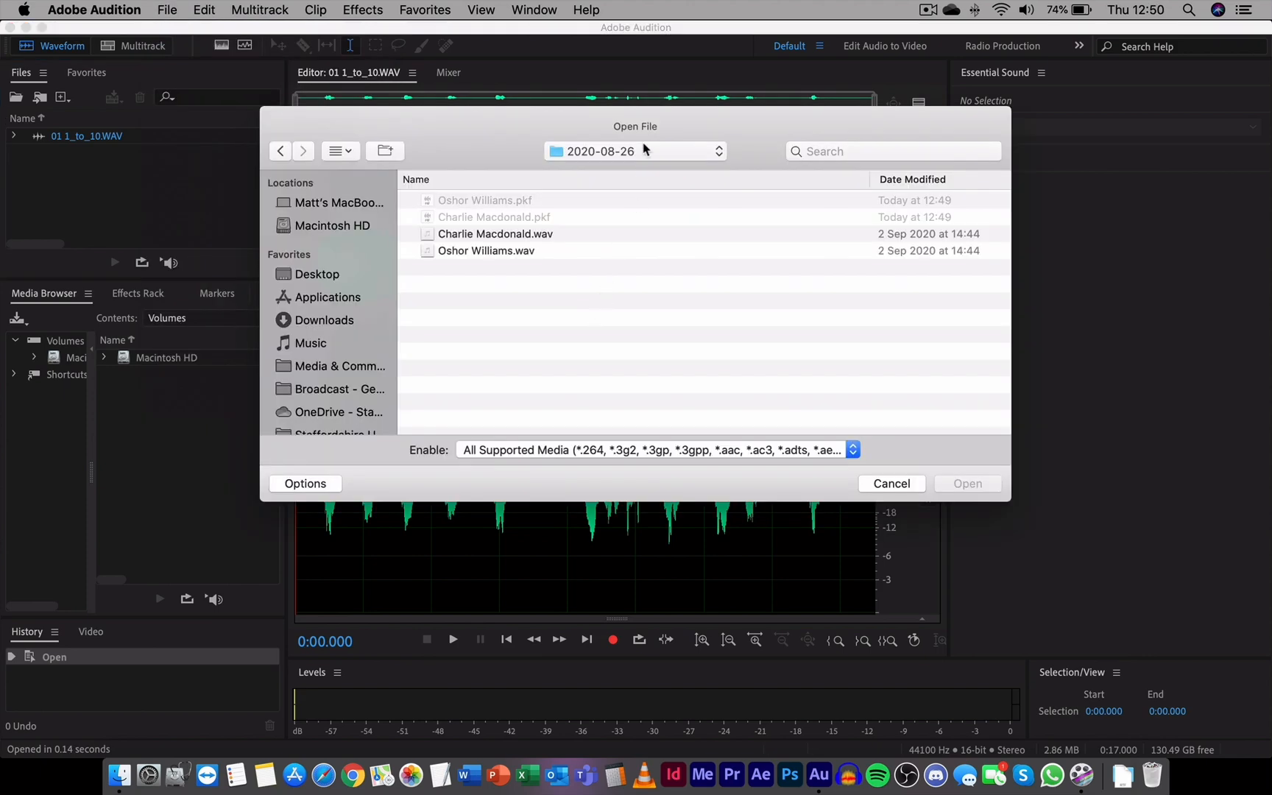
pyautogui.click(596, 150)
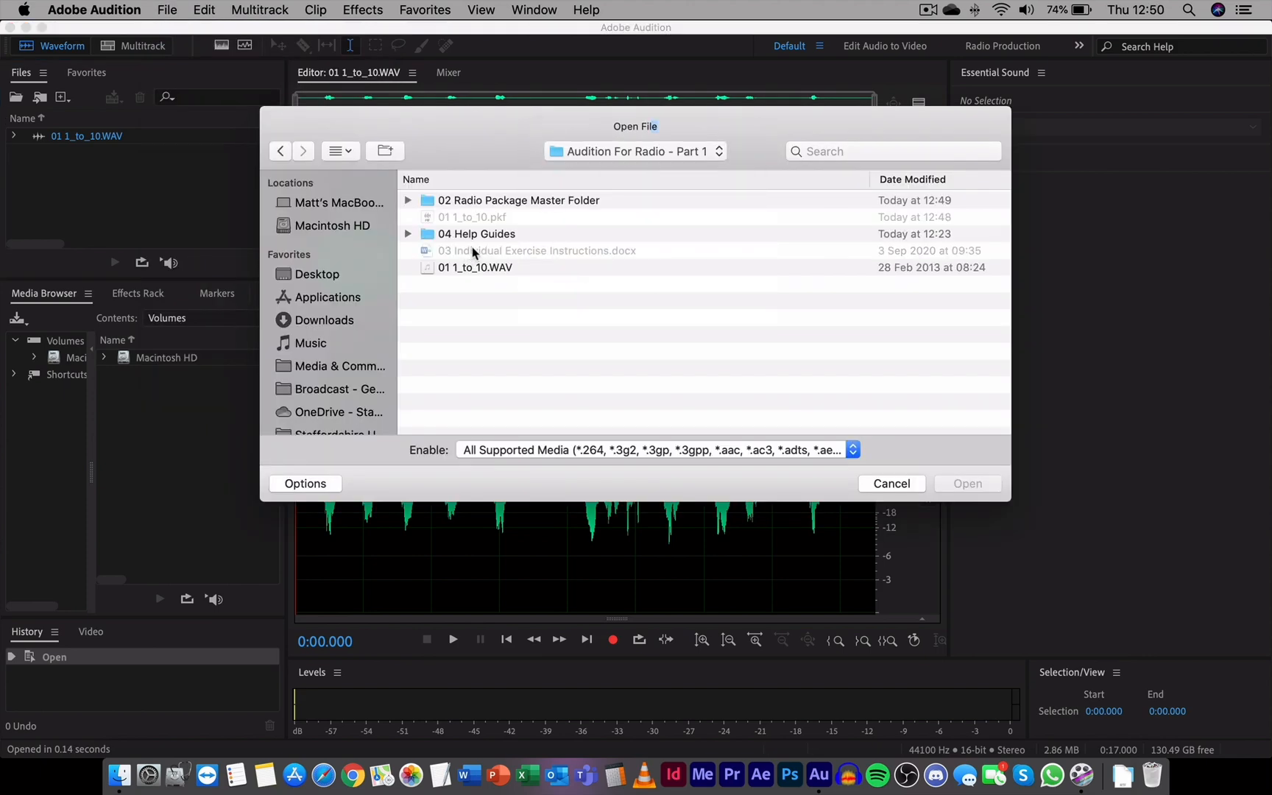
pyautogui.doubleClick(506, 202)
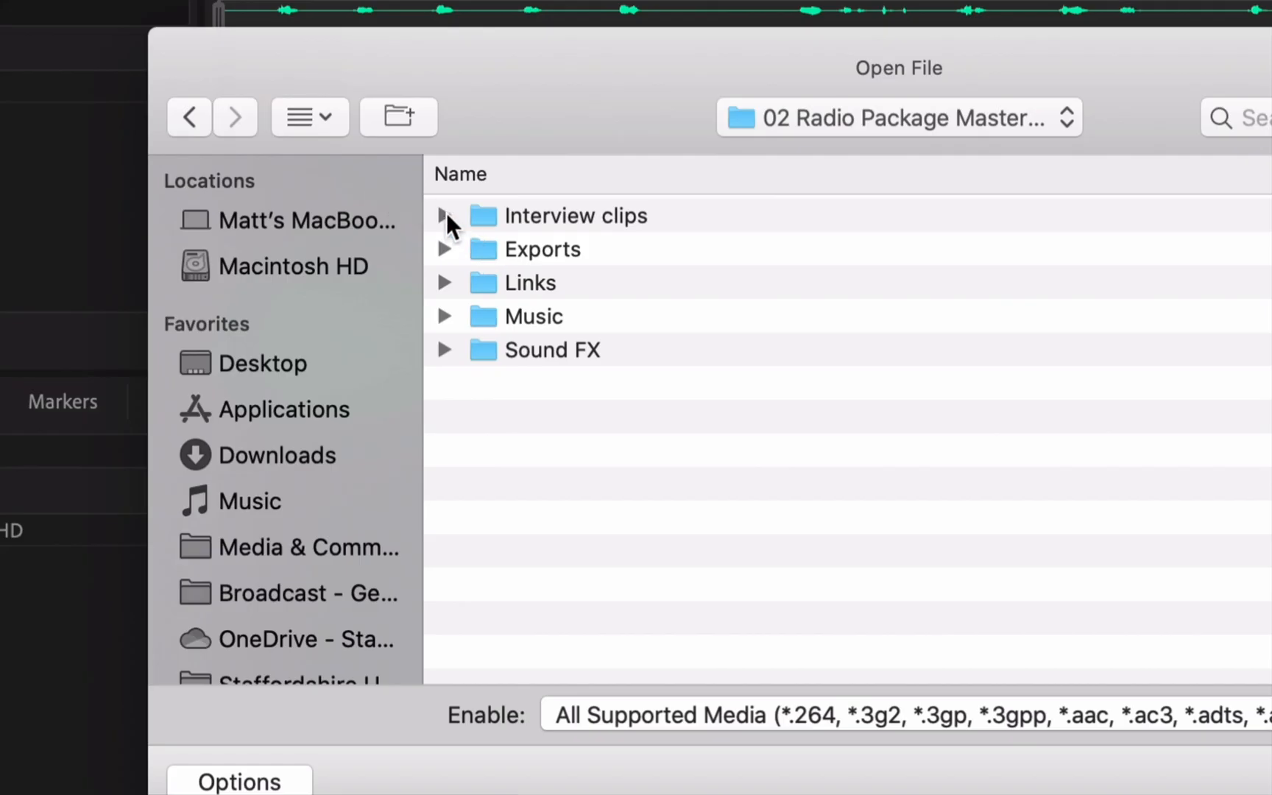
pyautogui.click(444, 214)
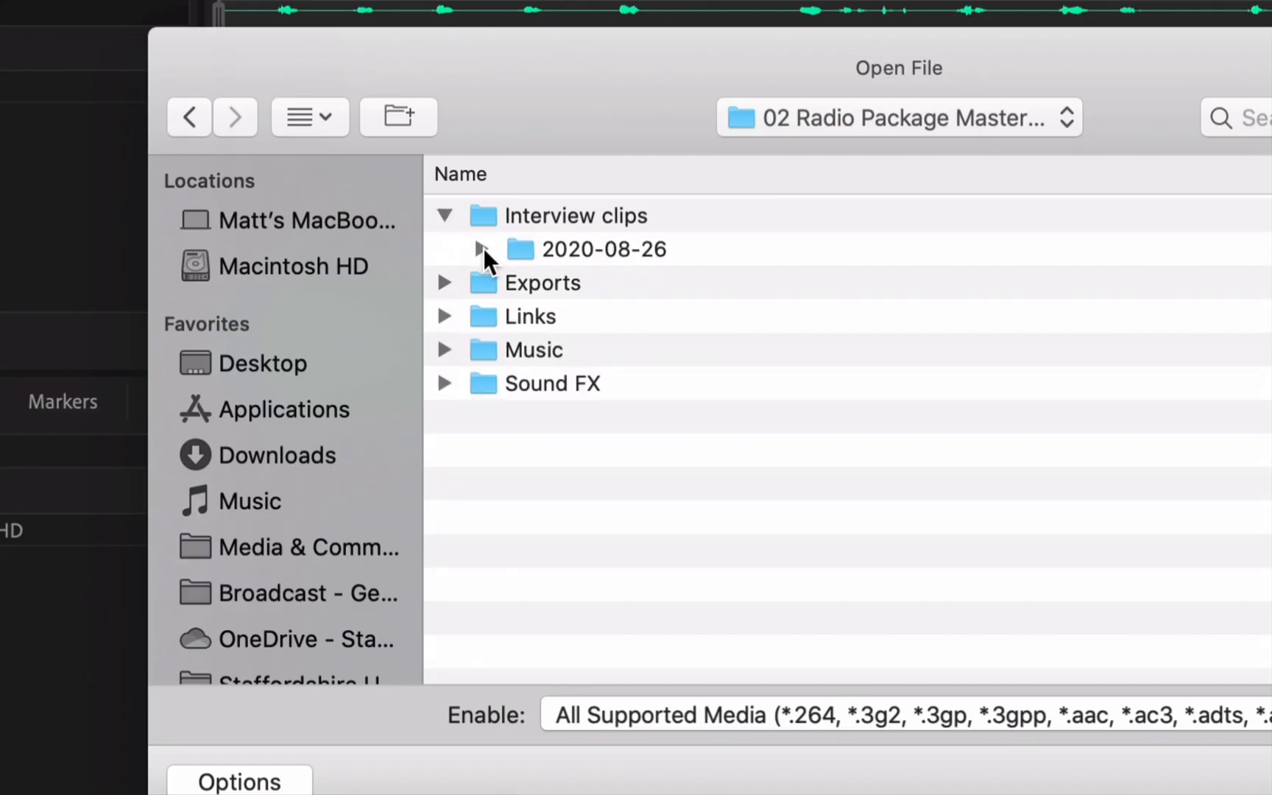
pyautogui.click(480, 251)
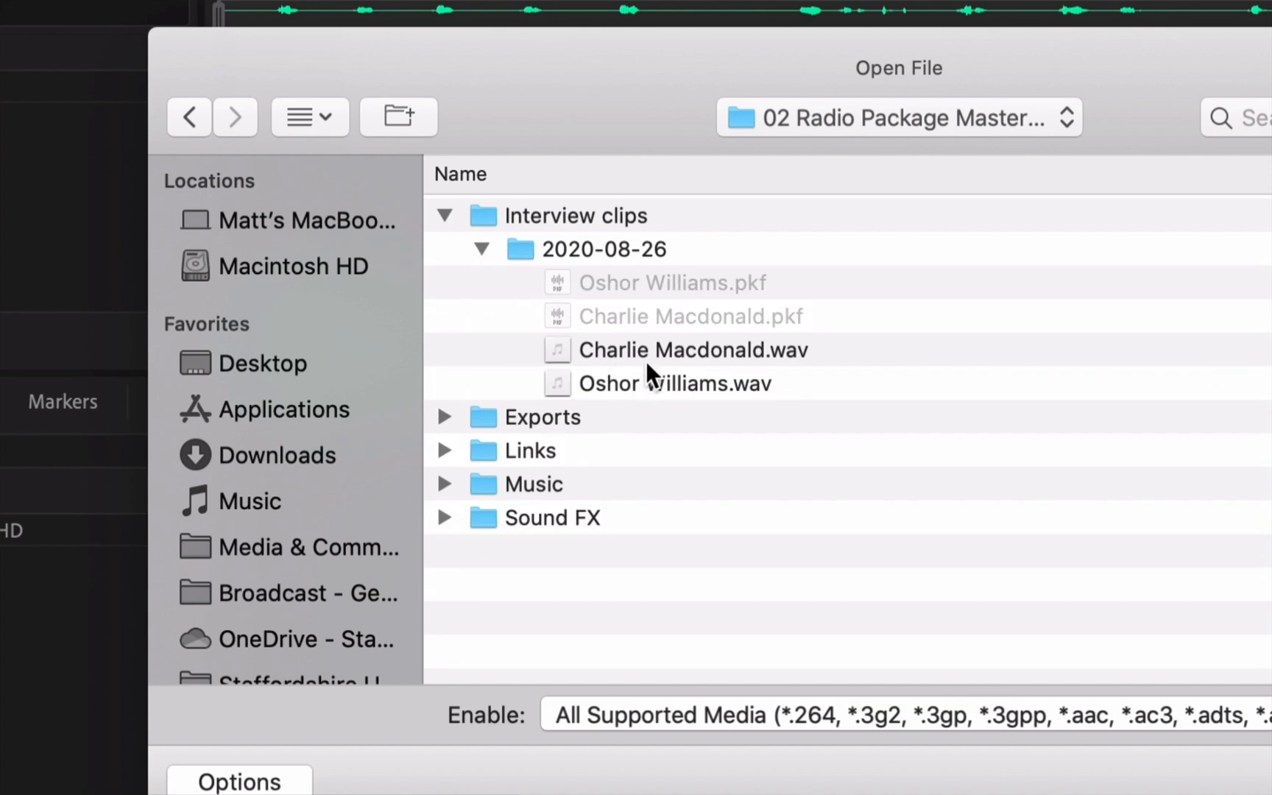
pyautogui.click(655, 382)
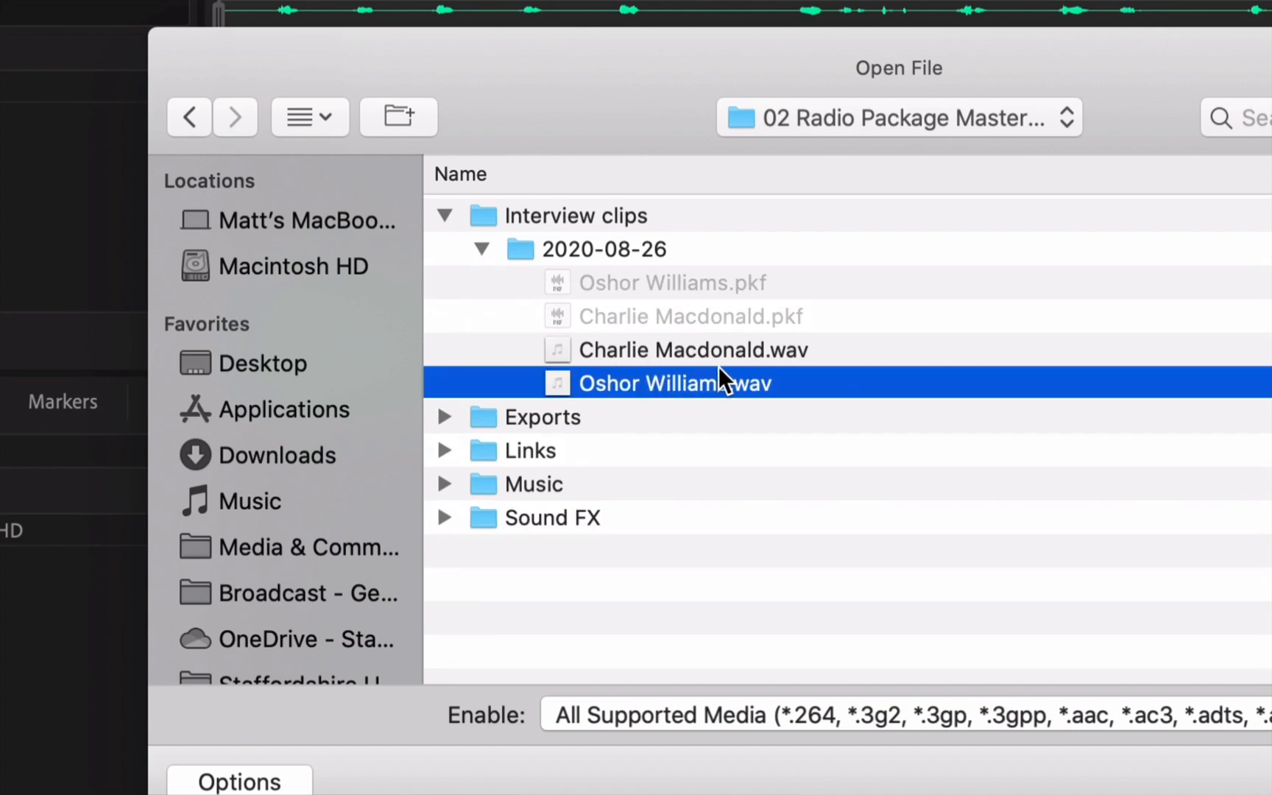
pyautogui.click(684, 359)
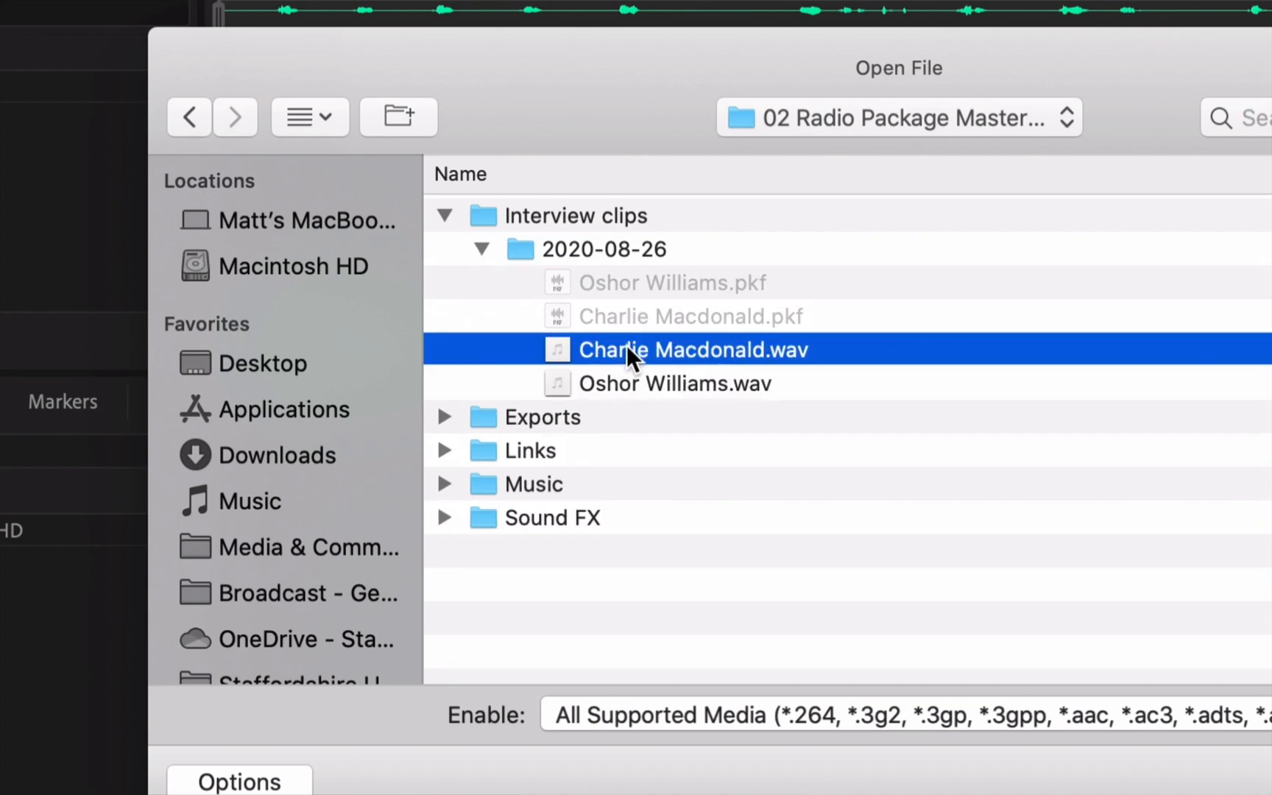
pyautogui.keyDown('shift'); pyautogui.click(635, 389); pyautogui.keyUp('shift')
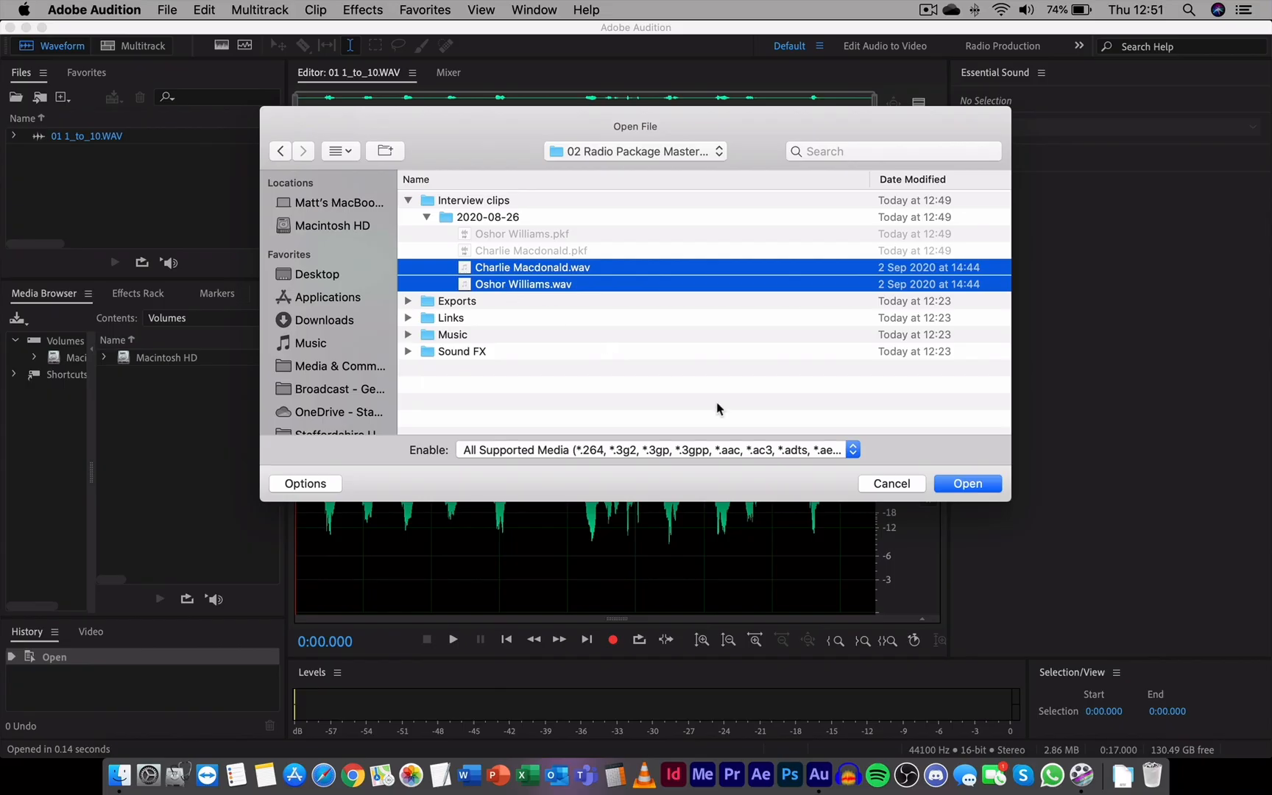
pyautogui.click(940, 484)
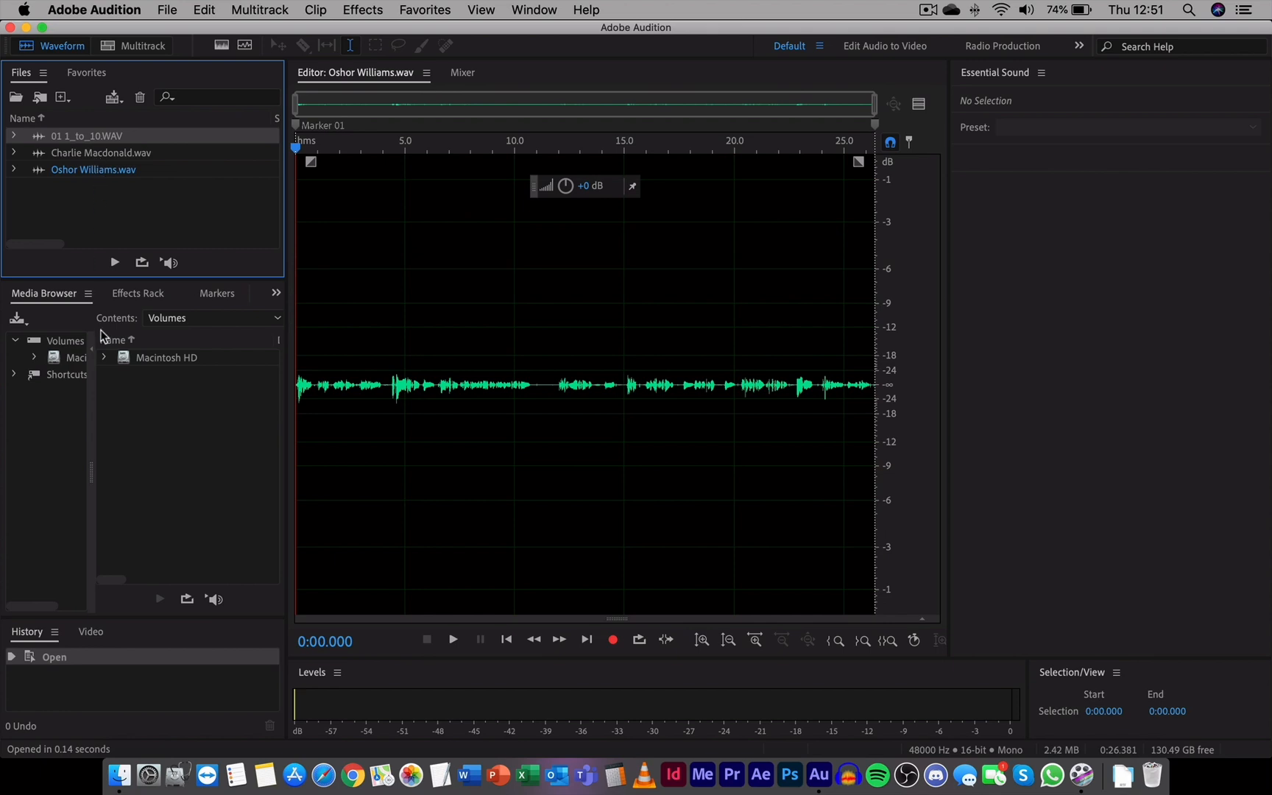
# Step: Switch to Finder and collapse the Interview clips, Music and Sound FX folders, leaving the Links folder expanded
pyautogui.click(118, 776)
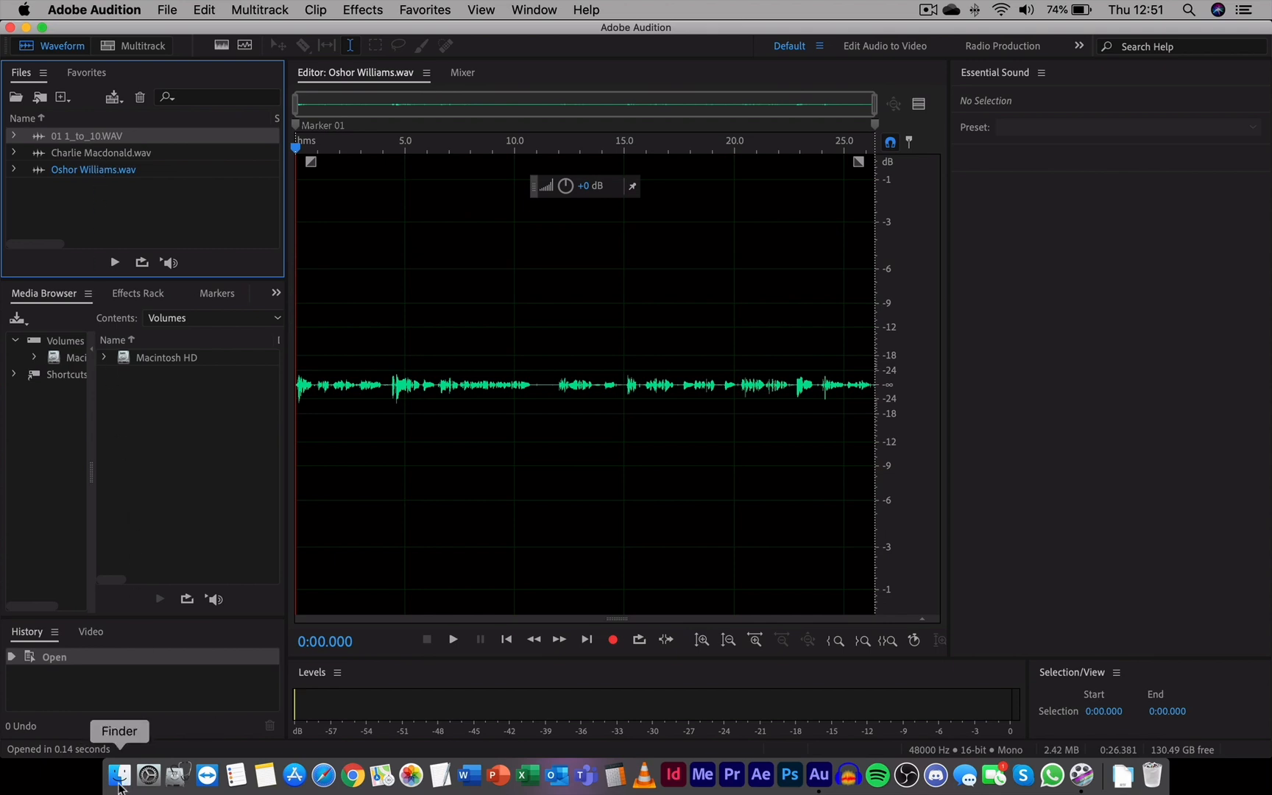
pyautogui.moveTo(377, 169); pyautogui.dragTo(474, 136)
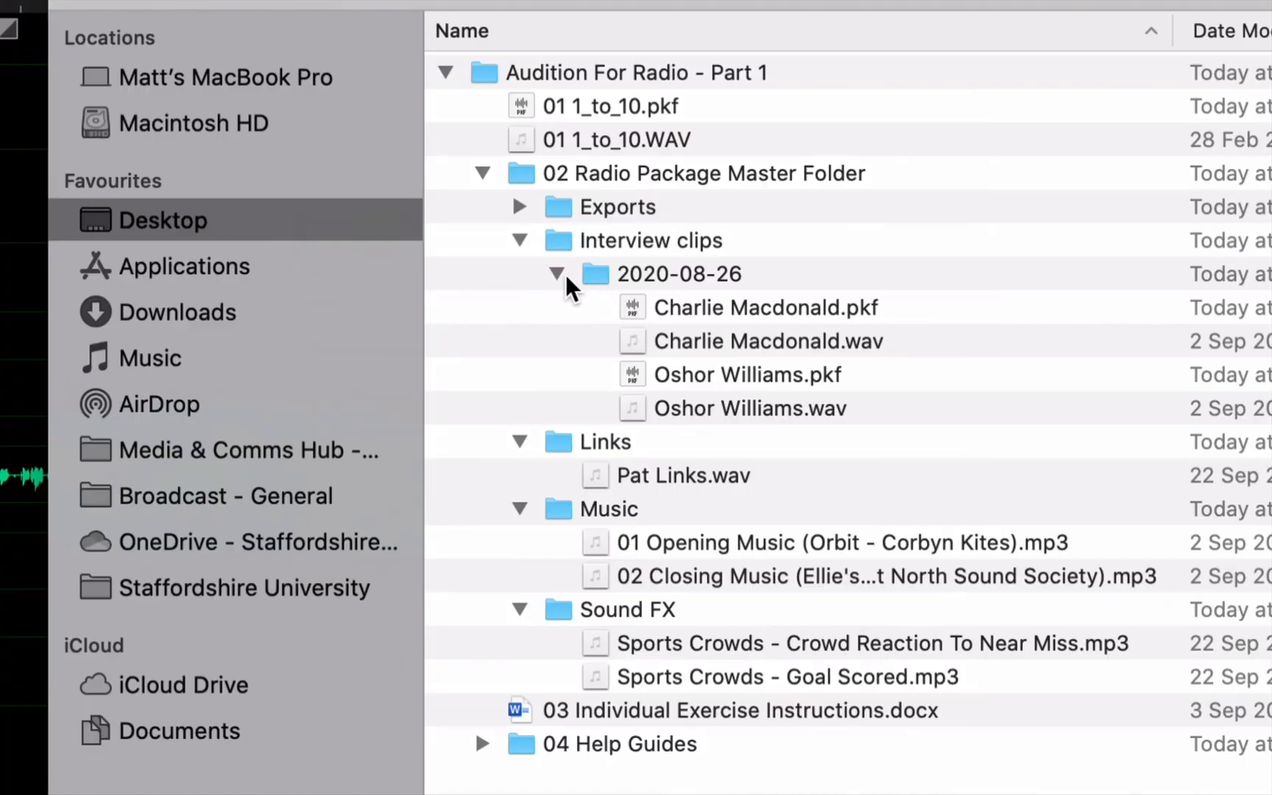
pyautogui.click(562, 275)
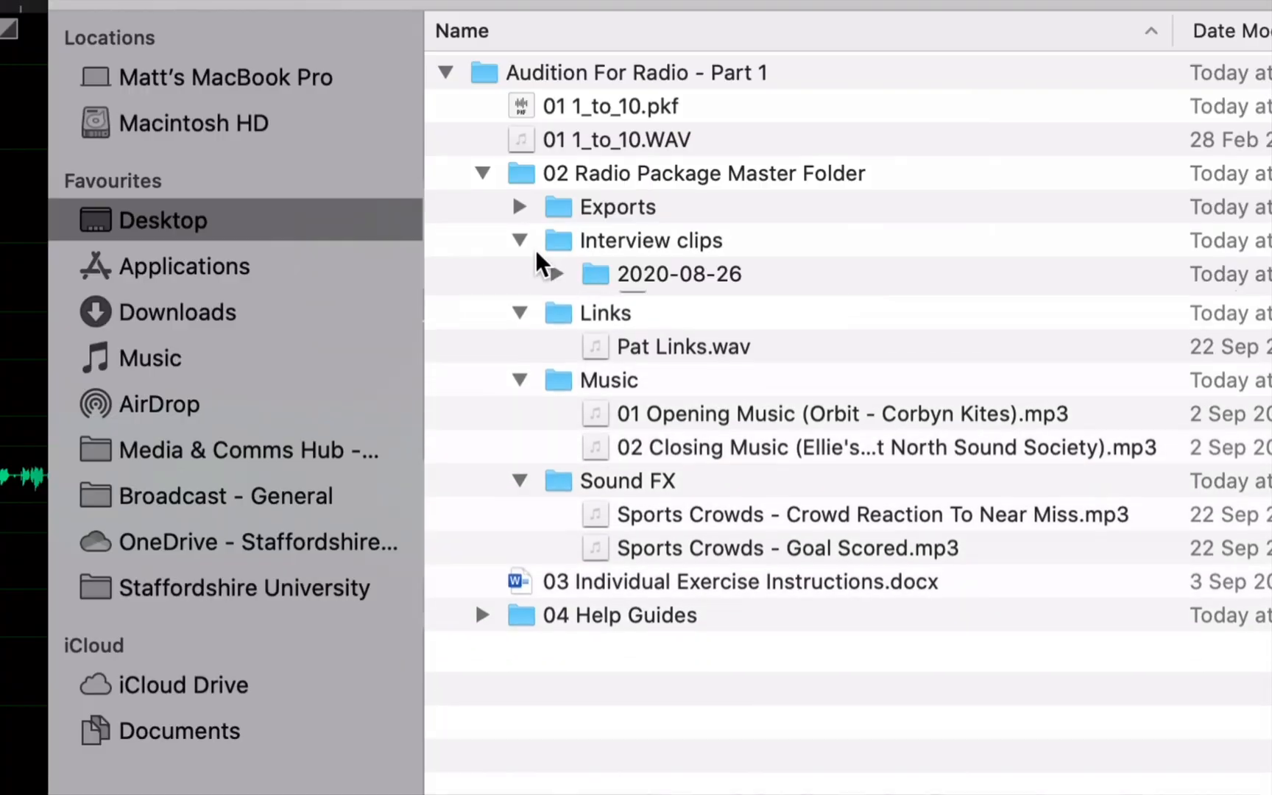
pyautogui.click(519, 240)
pyautogui.click(519, 341)
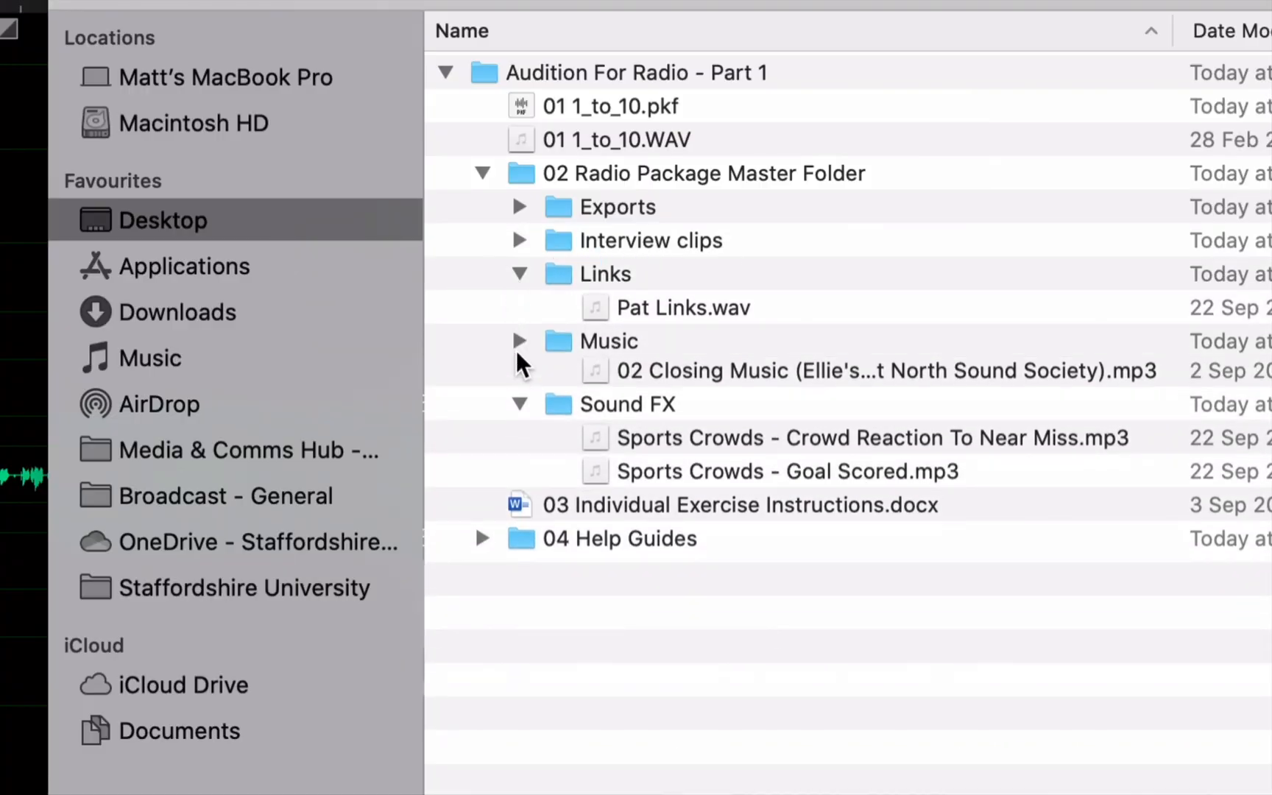
pyautogui.click(519, 372)
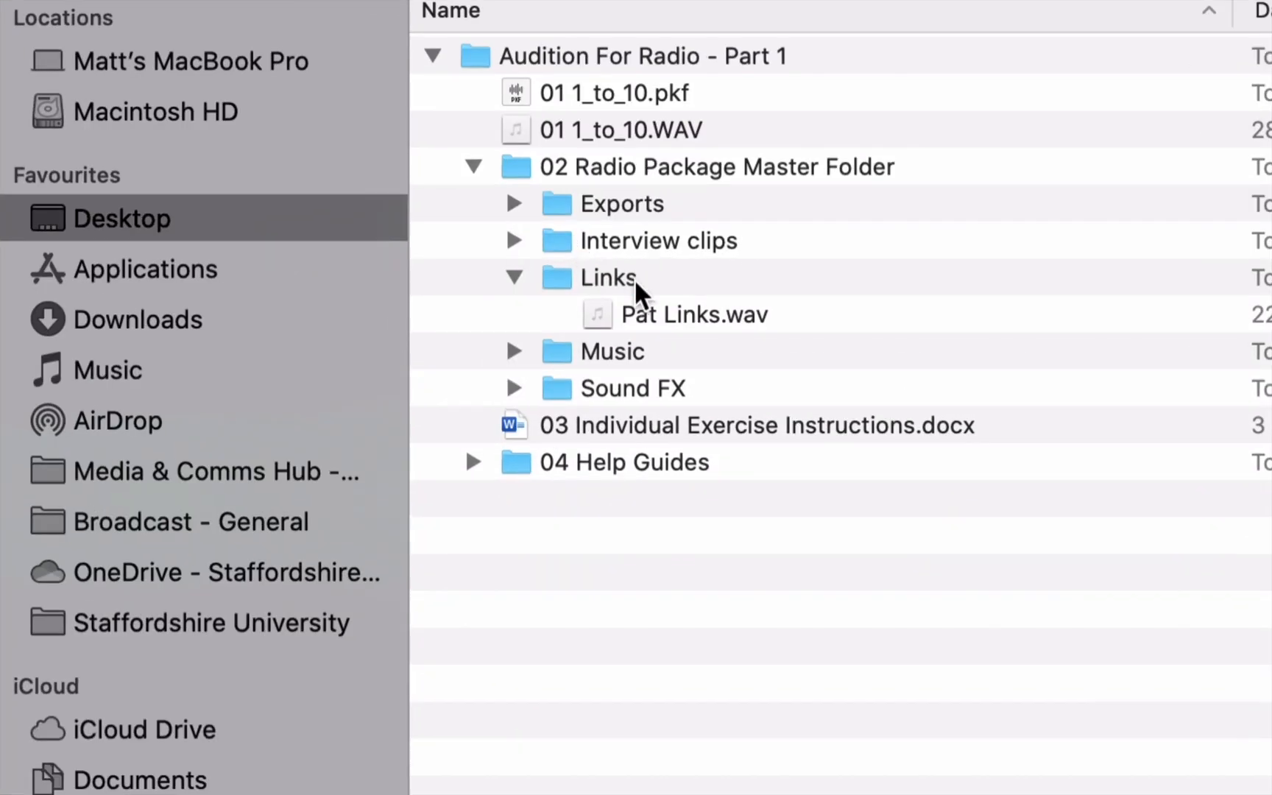
# Step: Add the WAV file from Finder's Links folder to the Audition files, and display it and the second interview clip in the waveform editor
pyautogui.click(683, 322)
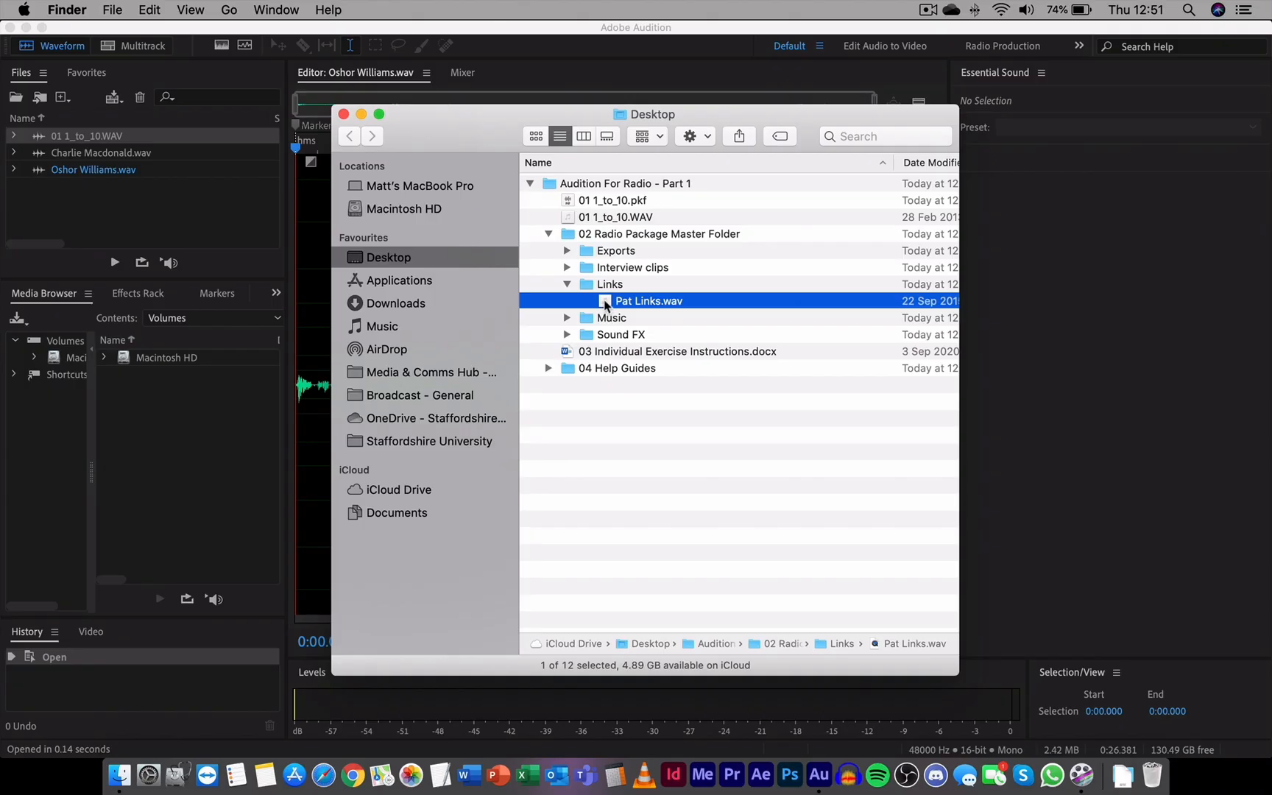
pyautogui.moveTo(605, 302); pyautogui.dragTo(50, 204)
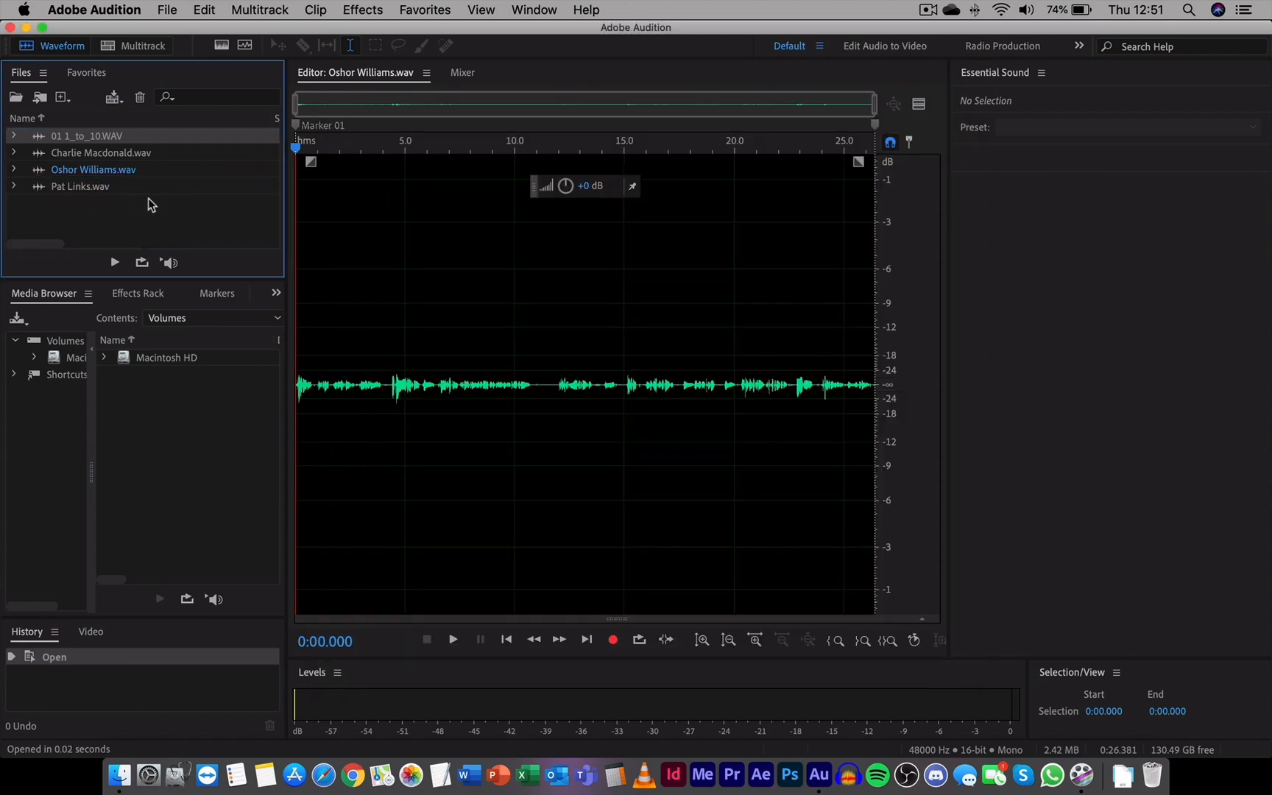
pyautogui.doubleClick(86, 188)
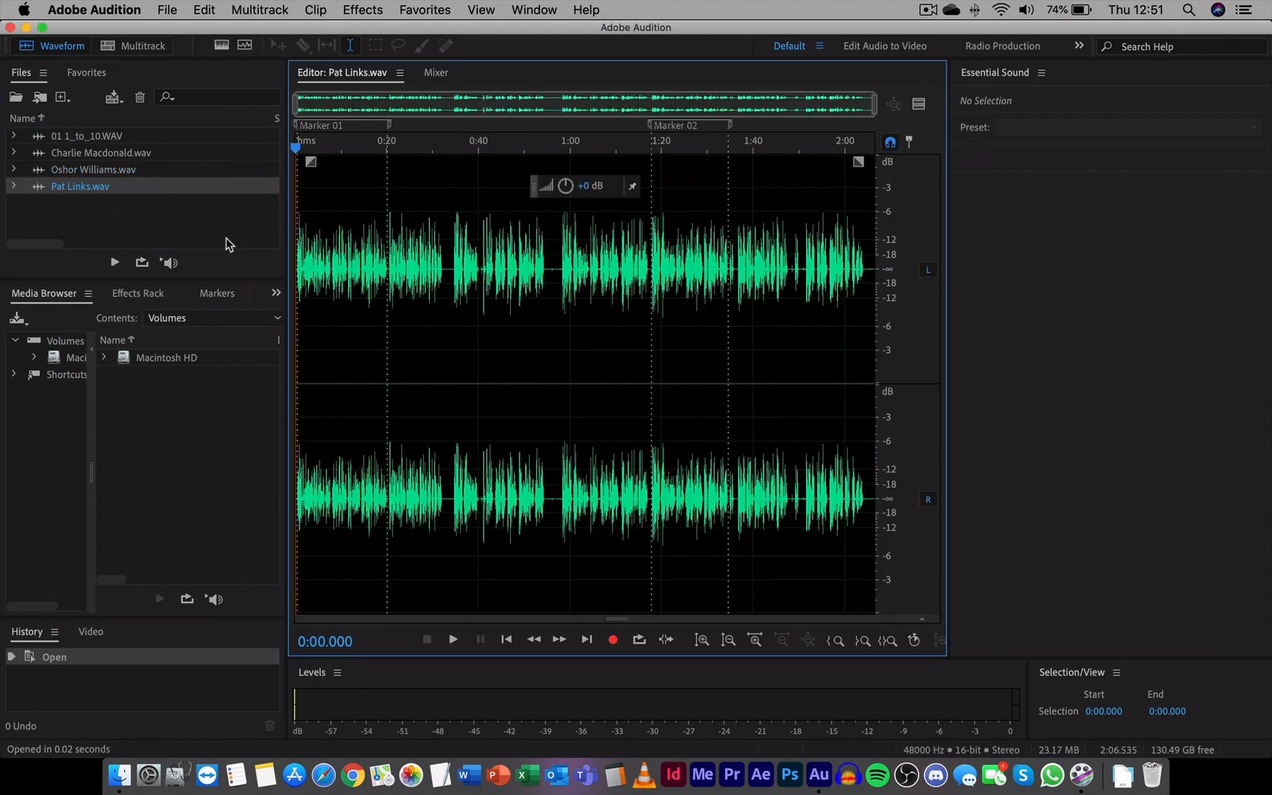
pyautogui.doubleClick(110, 170)
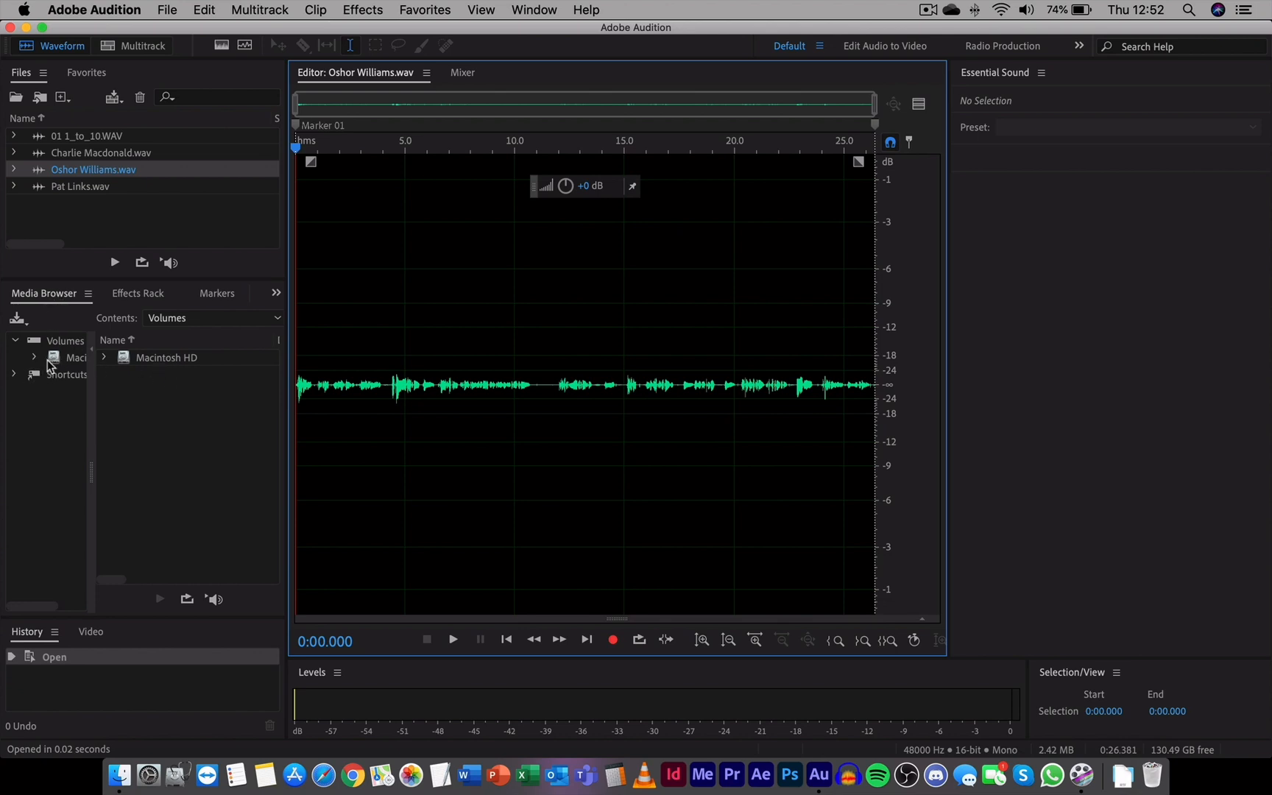
# Step: Browse the Media Browser from Macintosh HD through Users, the home folder and Desktop into the Audition For Radio - Part 1 folder
pyautogui.click(160, 360)
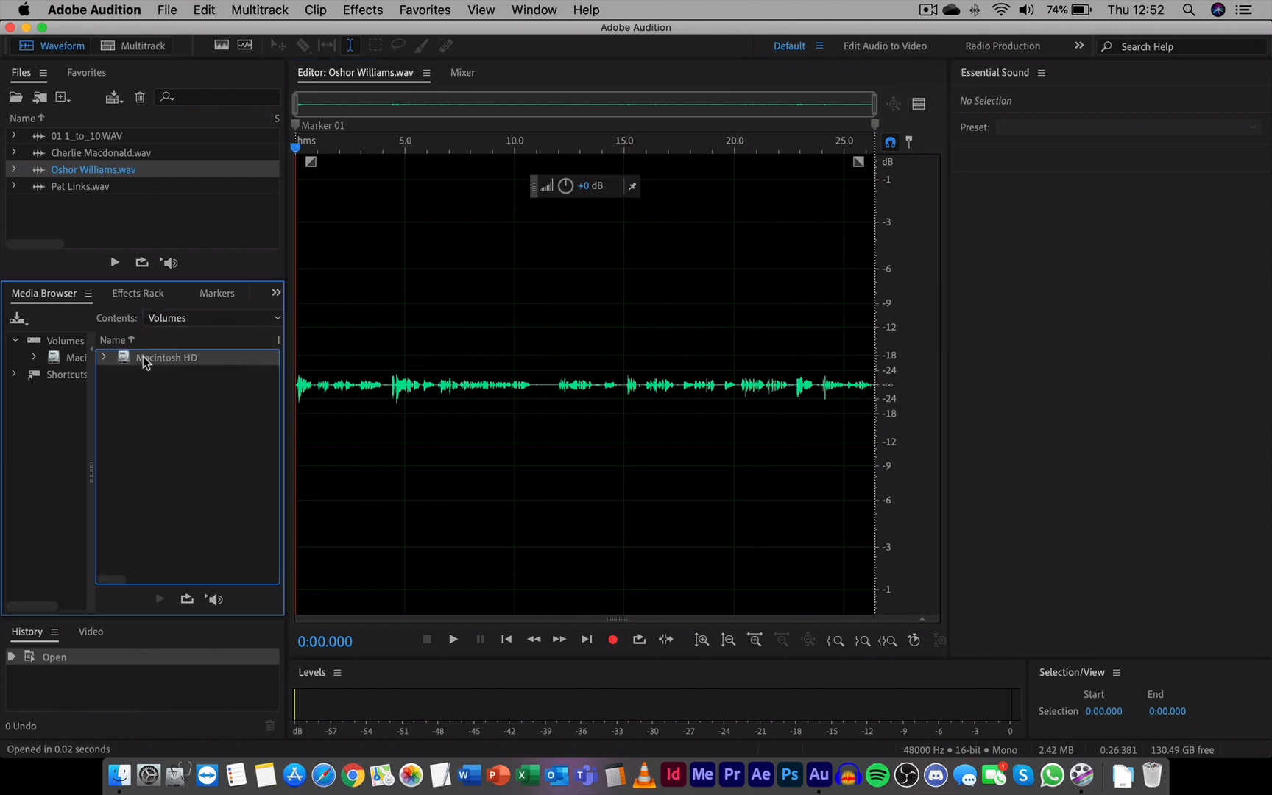
pyautogui.doubleClick(156, 361)
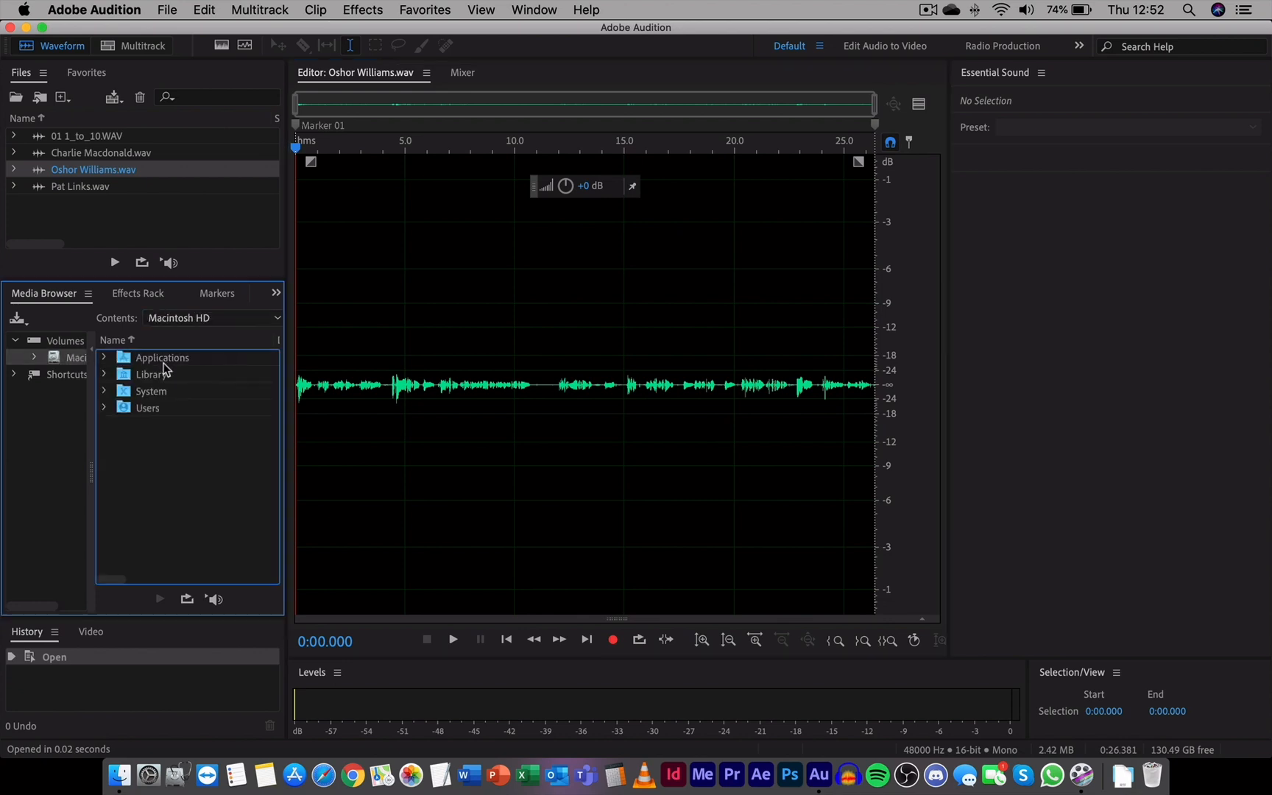
pyautogui.doubleClick(152, 410)
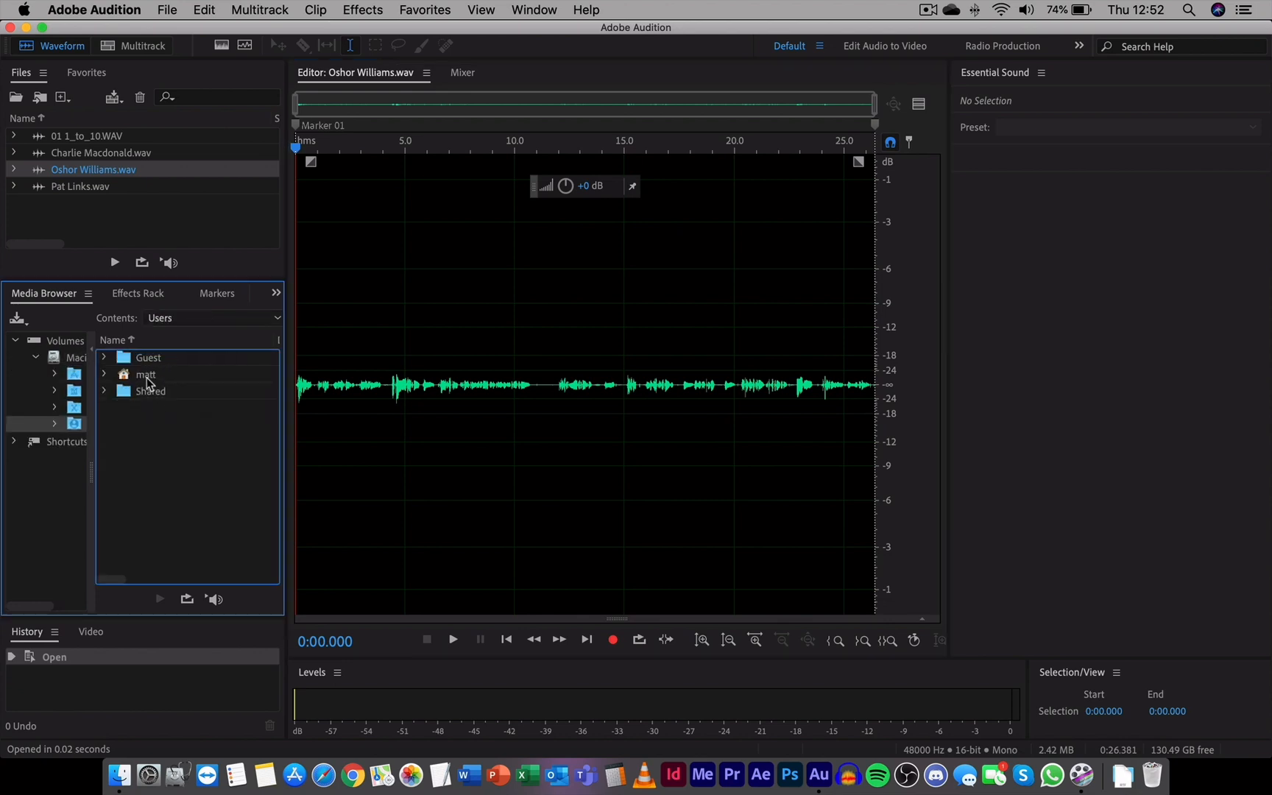
pyautogui.doubleClick(145, 377)
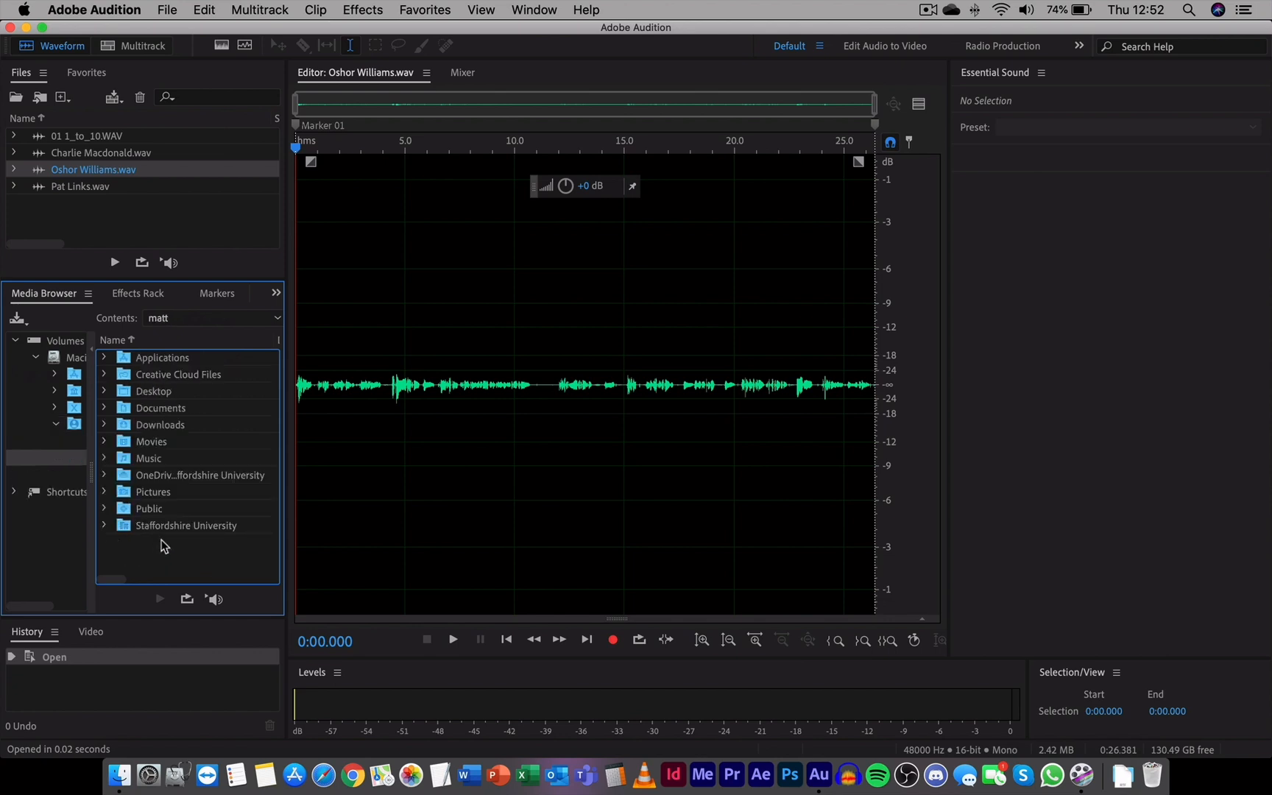
pyautogui.doubleClick(156, 391)
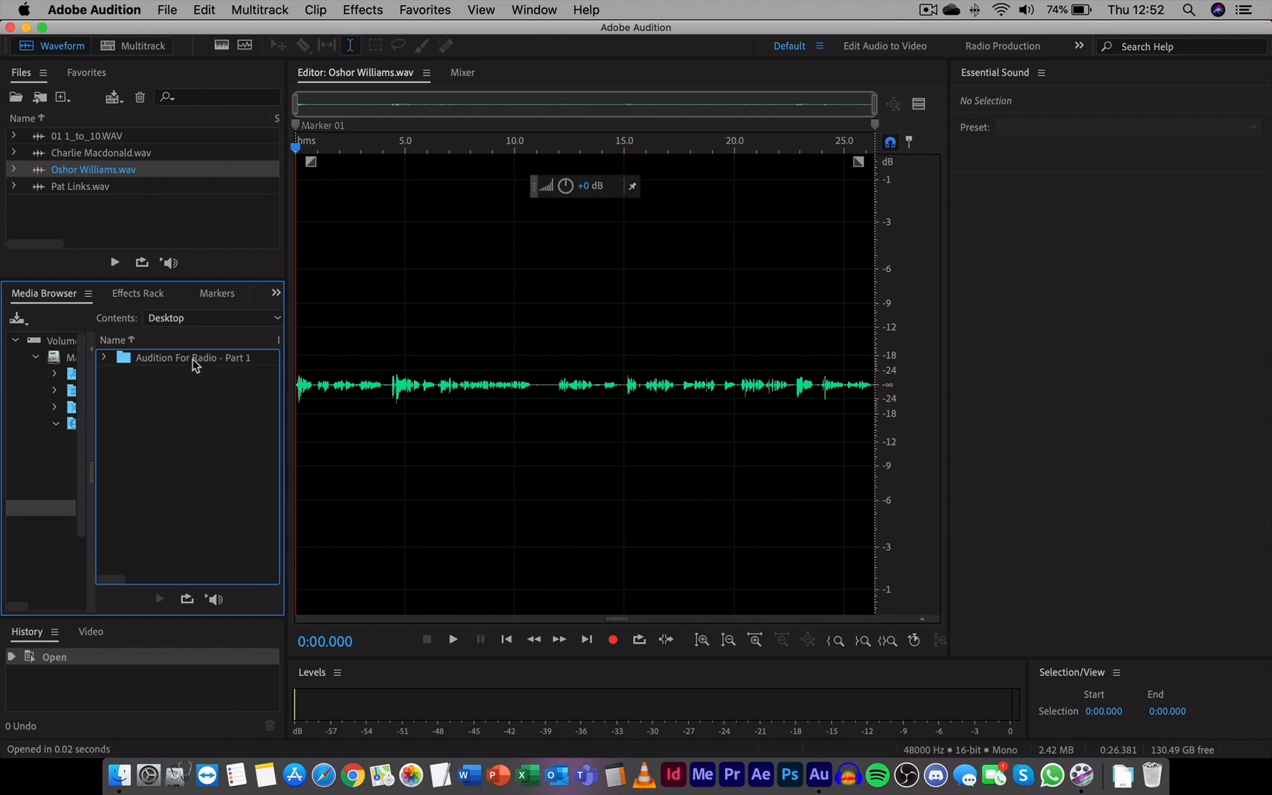
pyautogui.doubleClick(192, 358)
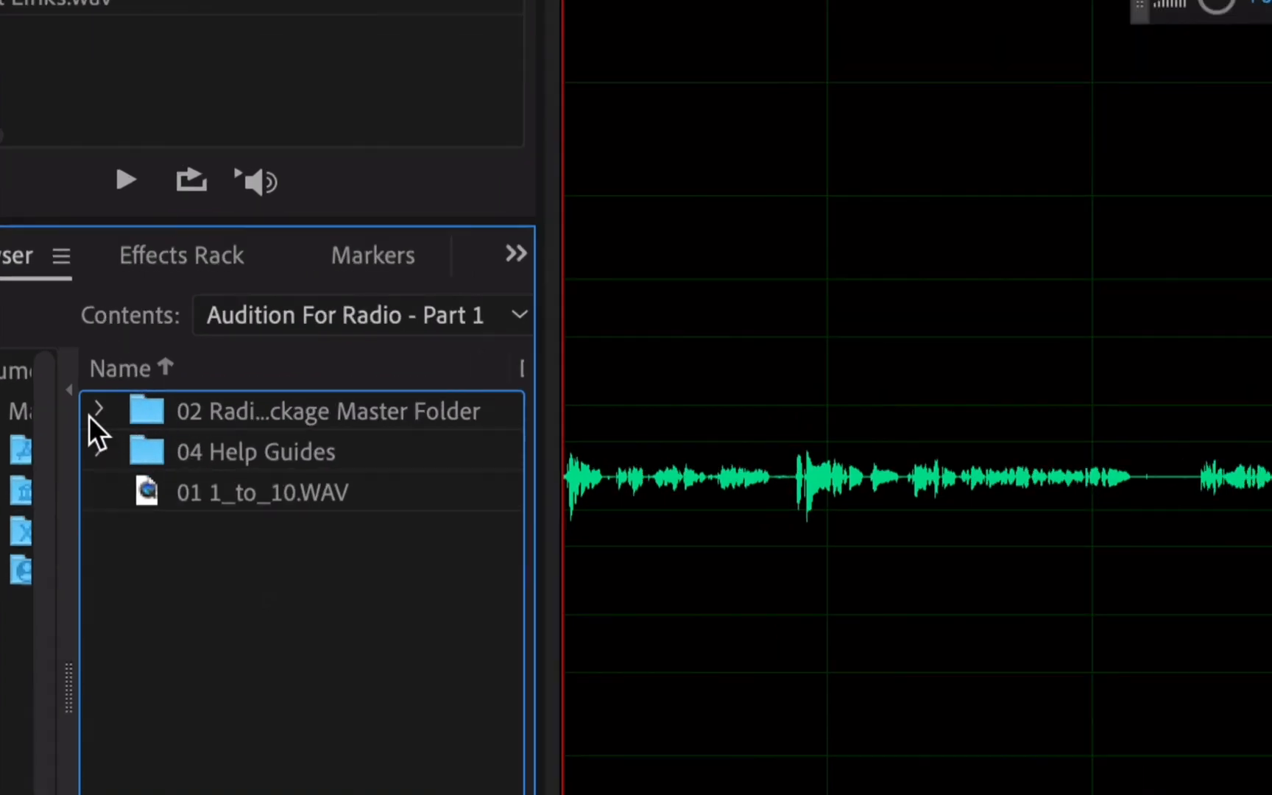
# Step: Open the 01 Opening Music and 02 Closing Music MP3 files from the Music folder inside 02 Radio Package Master Folder
pyautogui.click(99, 410)
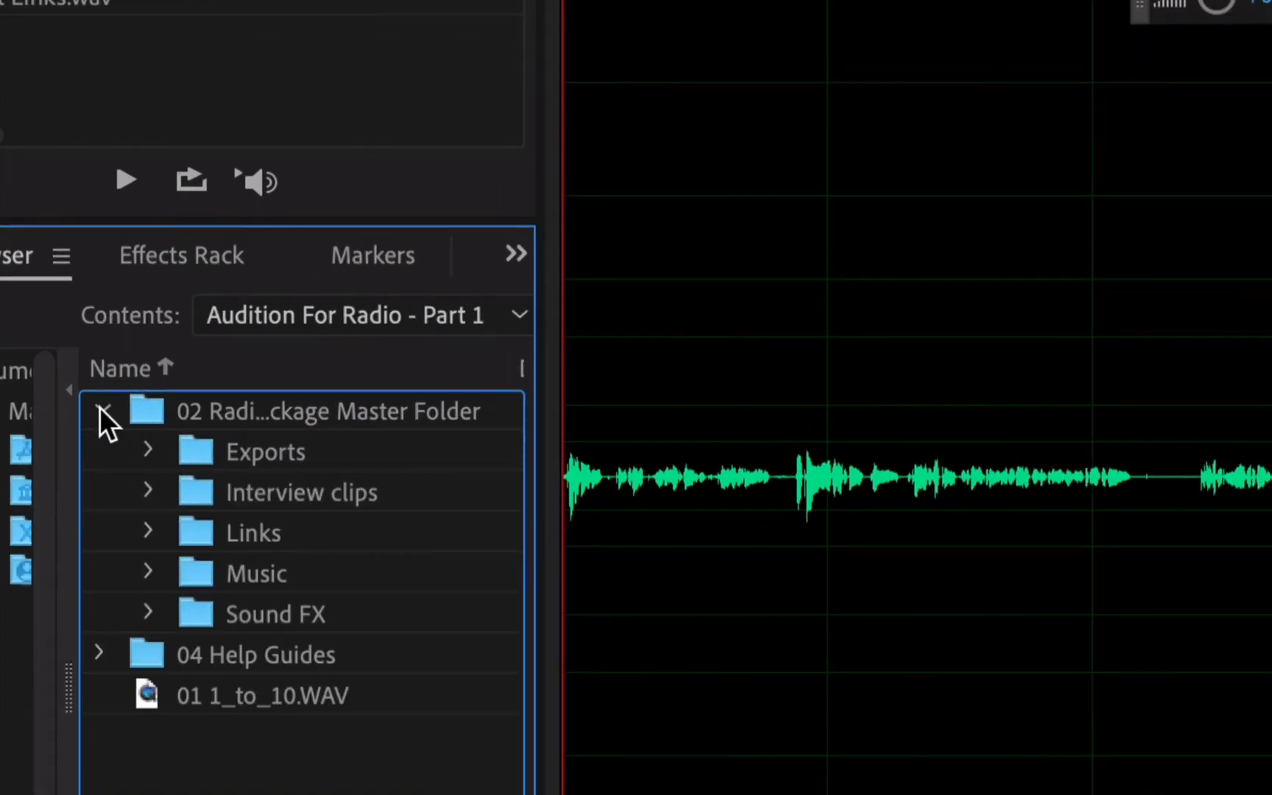
pyautogui.click(148, 572)
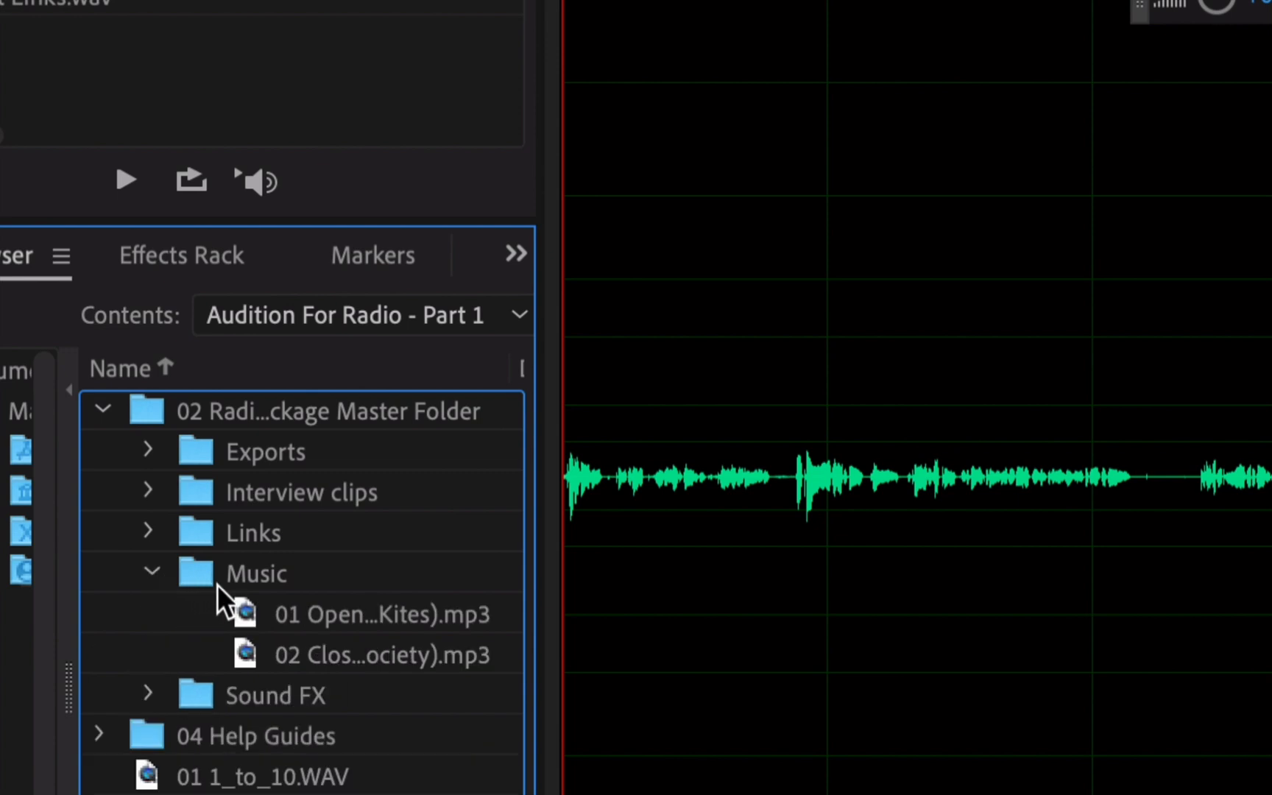
pyautogui.click(298, 614)
pyautogui.rightClick(319, 616)
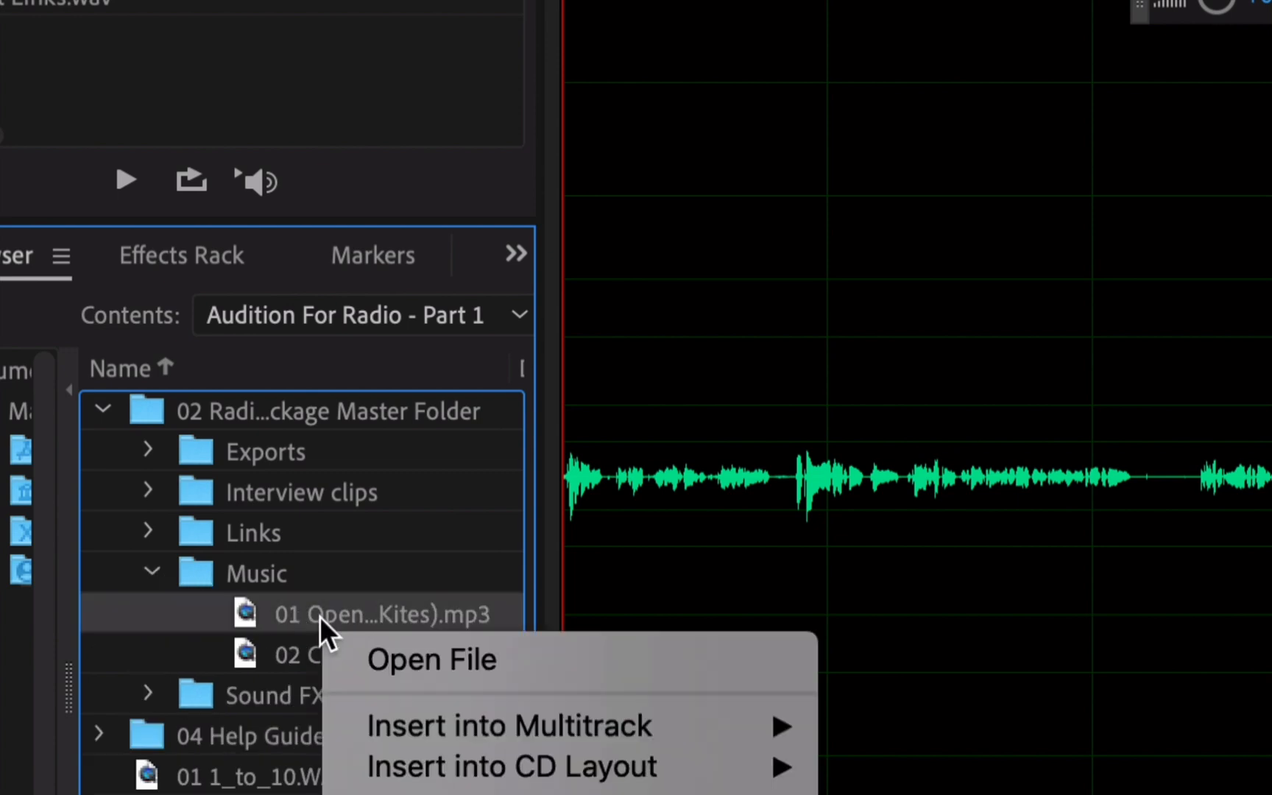
pyautogui.click(397, 655)
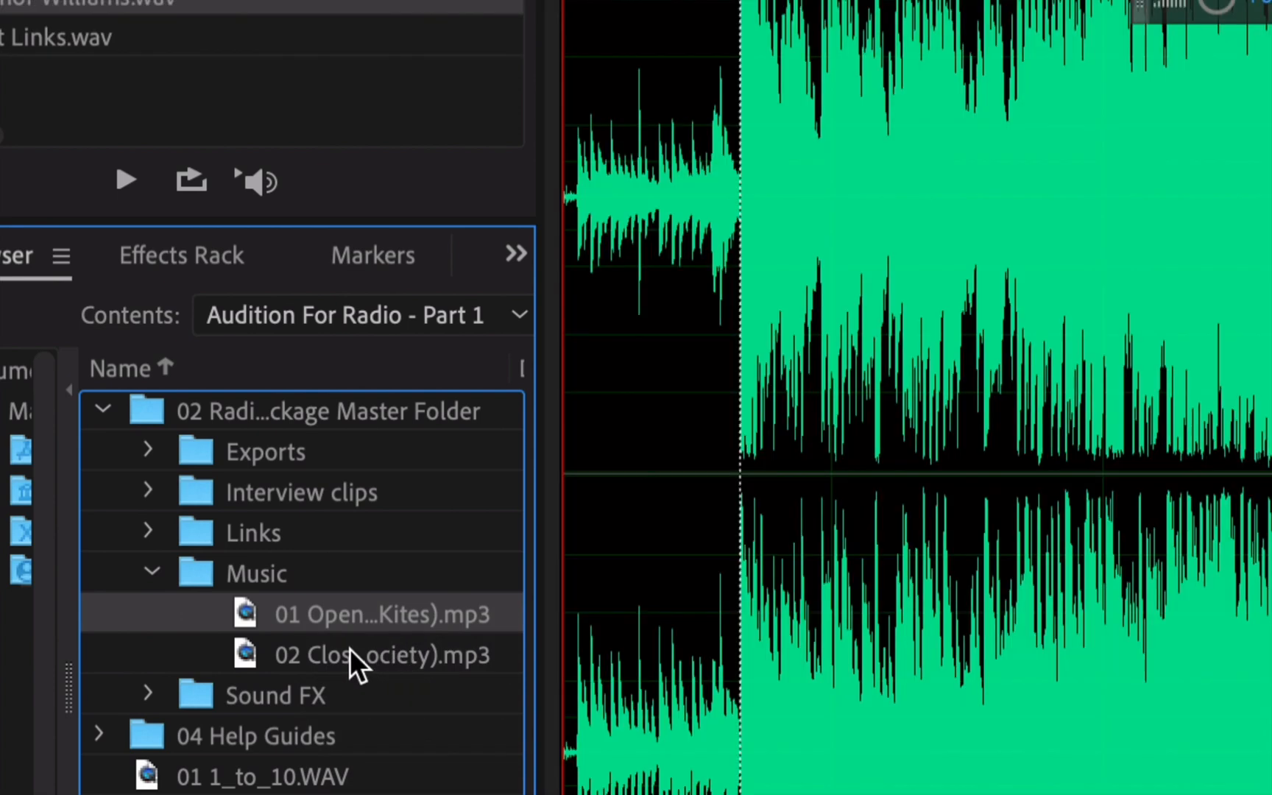
pyautogui.click(339, 652)
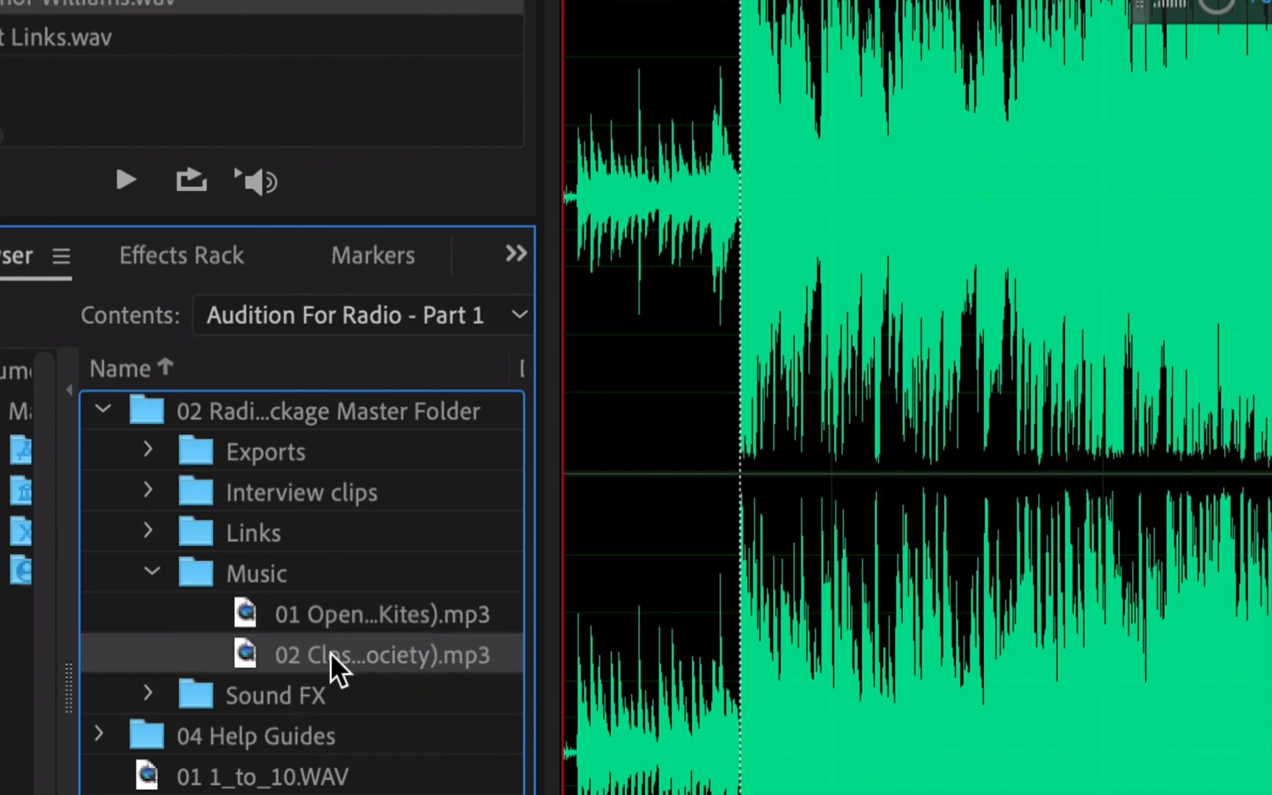
pyautogui.rightClick(322, 653)
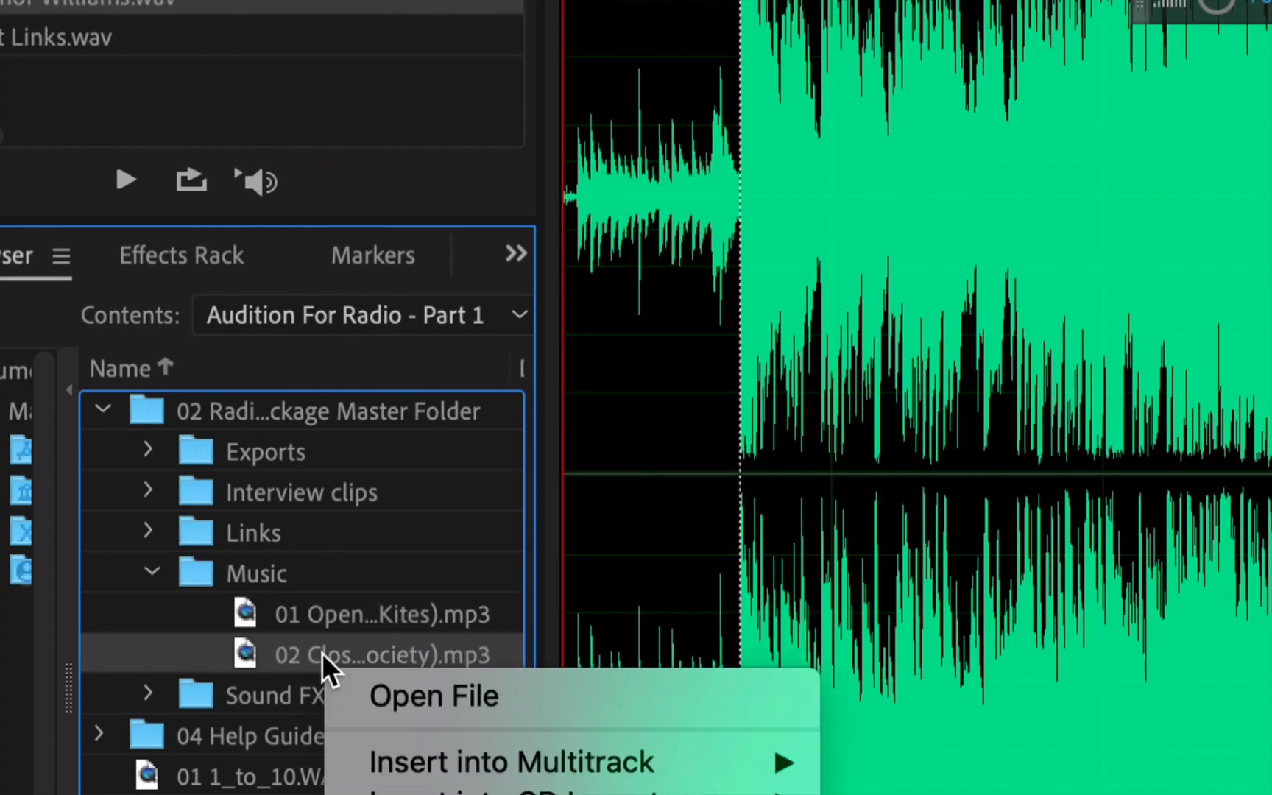
pyautogui.click(423, 696)
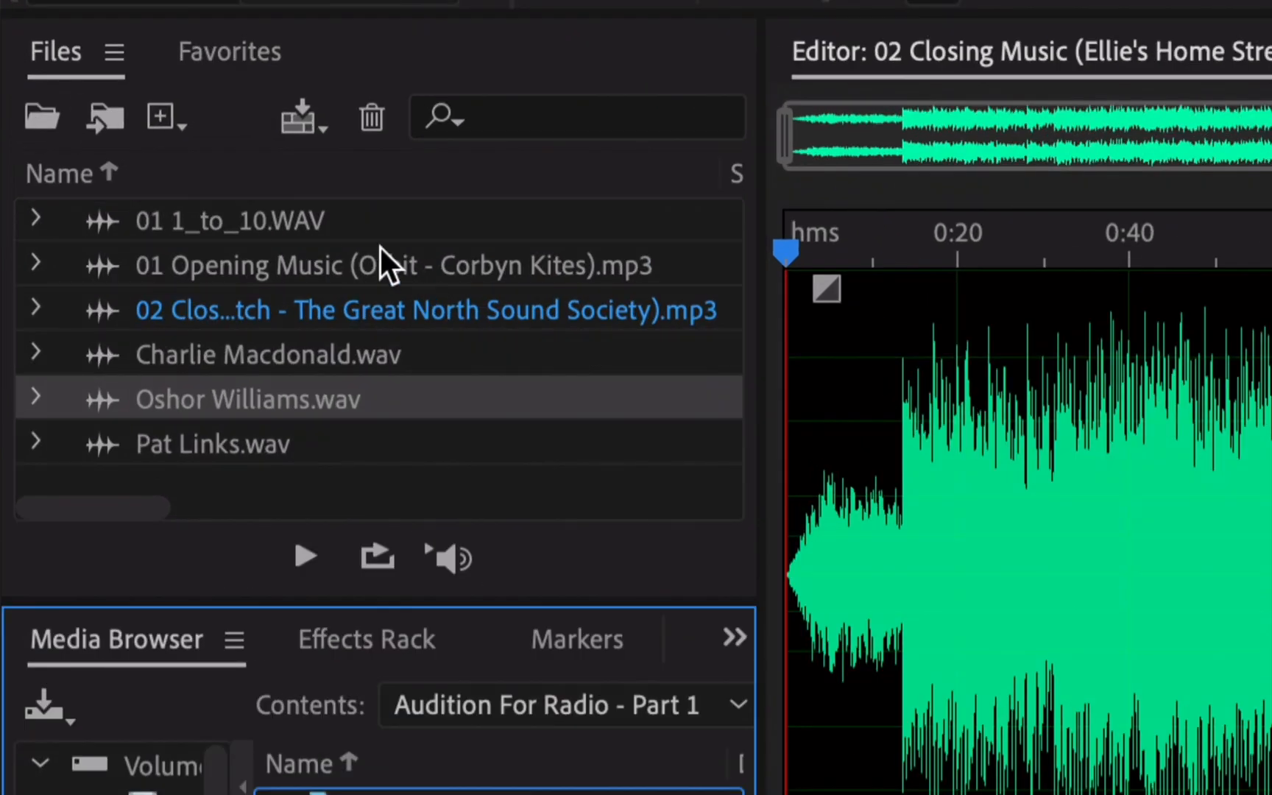
pyautogui.click(110, 137)
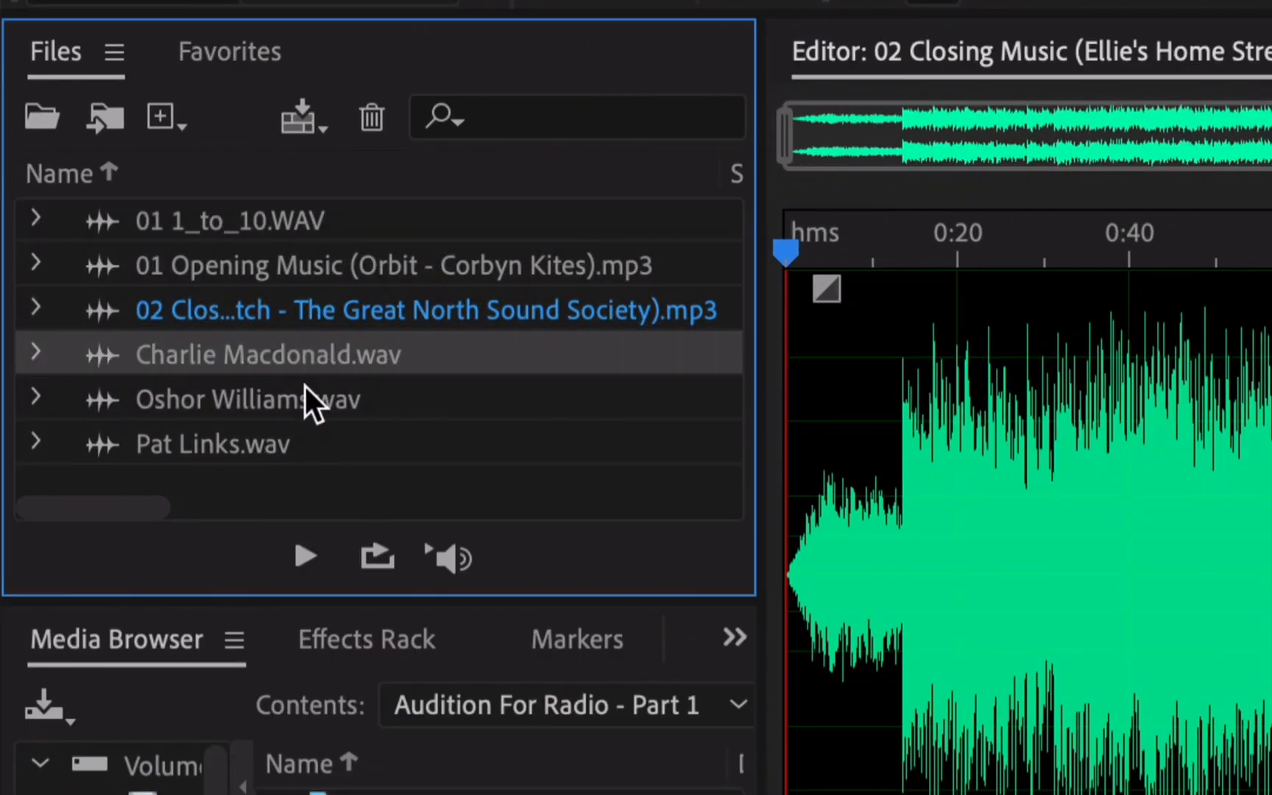
pyautogui.click(286, 427)
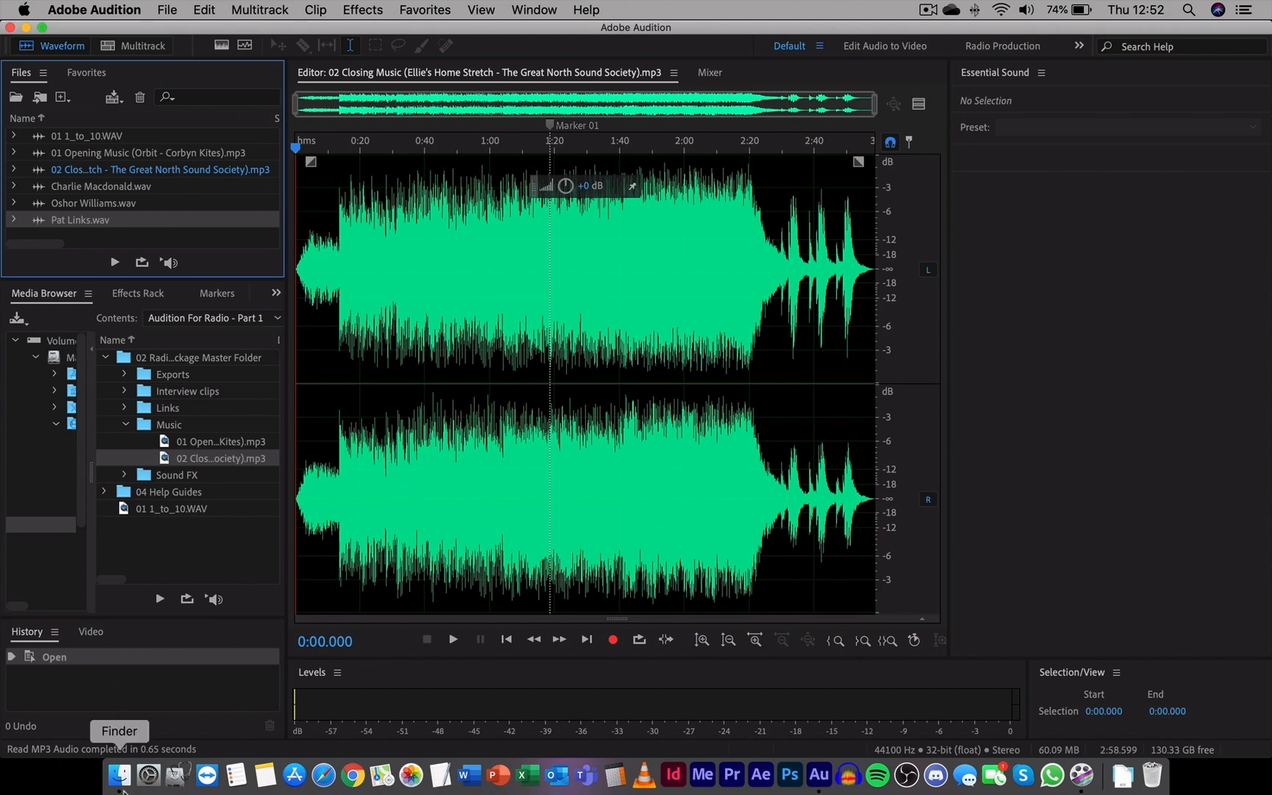
# Step: Add both Sports Crowds MP3 files from Finder's Sound FX folder to the Audition files
pyautogui.click(119, 775)
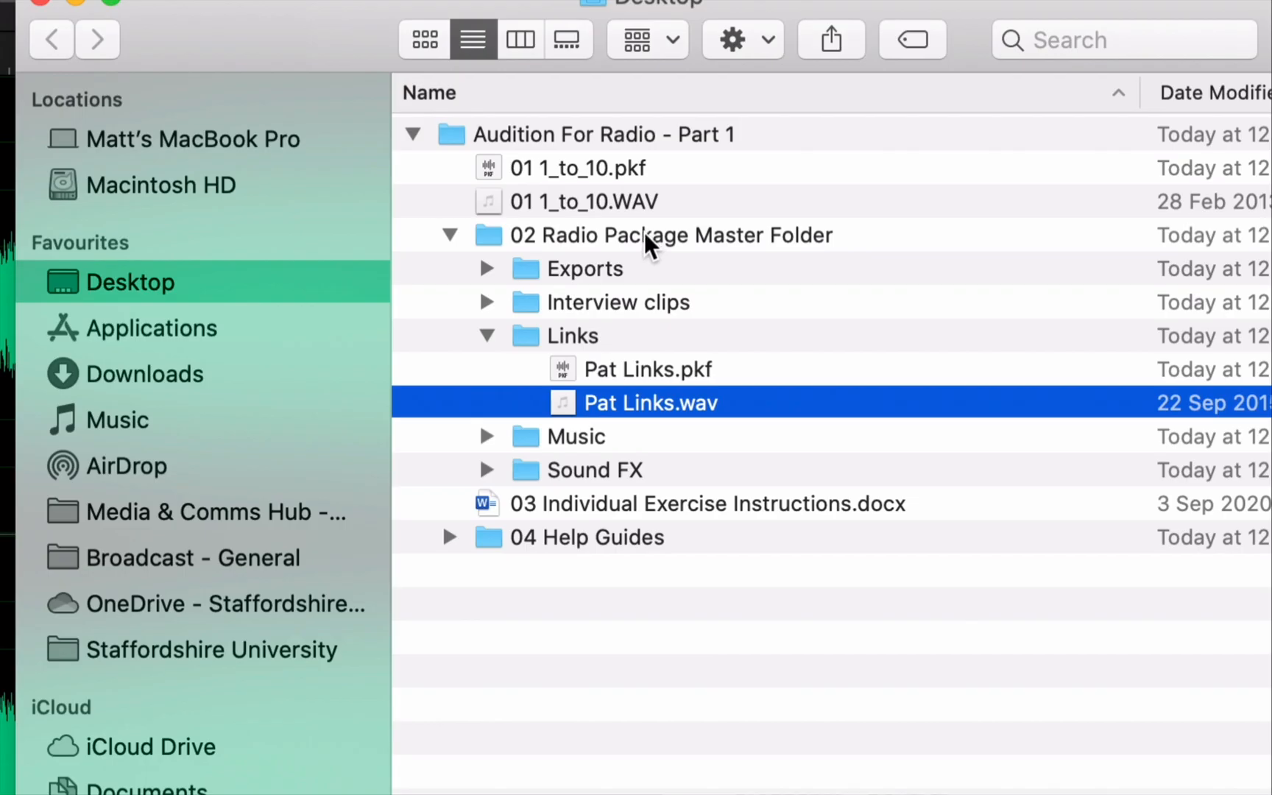
pyautogui.click(487, 469)
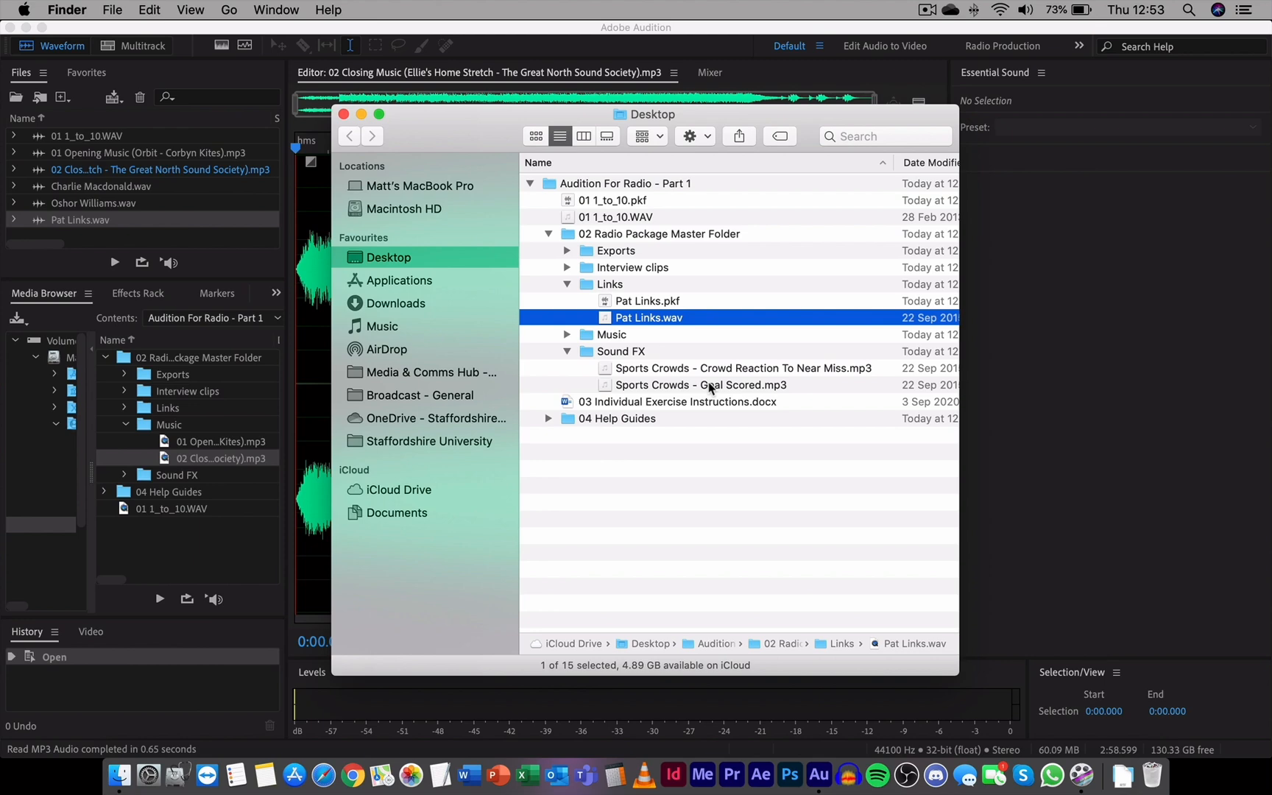
pyautogui.click(700, 368)
pyautogui.keyDown('shift'); pyautogui.click(700, 385); pyautogui.keyUp('shift')
pyautogui.moveTo(700, 386); pyautogui.dragTo(195, 228)
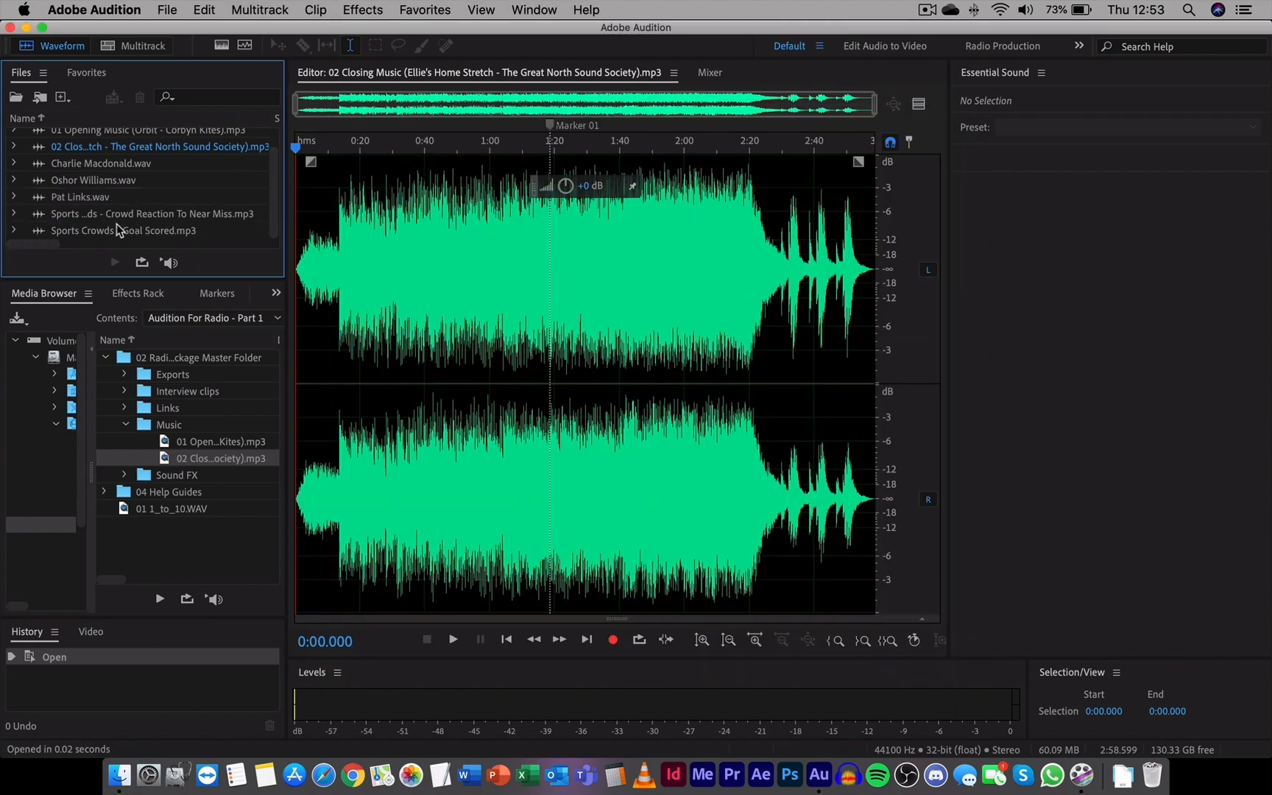
# Step: Display the imported files one after another in the waveform editor, from 01 1_to_10.WAV down to the Links WAV file
pyautogui.click(120, 216)
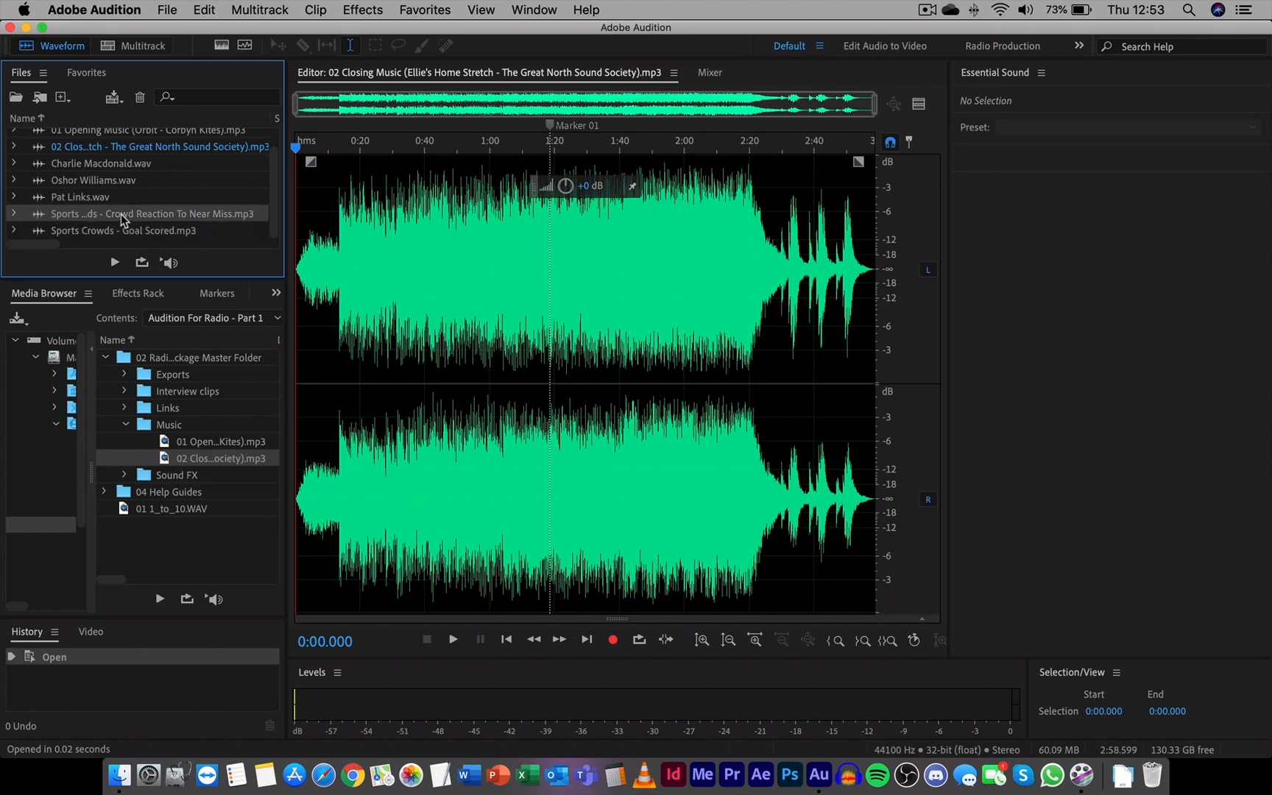
pyautogui.scroll(2, 82, 155)
pyautogui.doubleClick(89, 136)
pyautogui.doubleClick(86, 152)
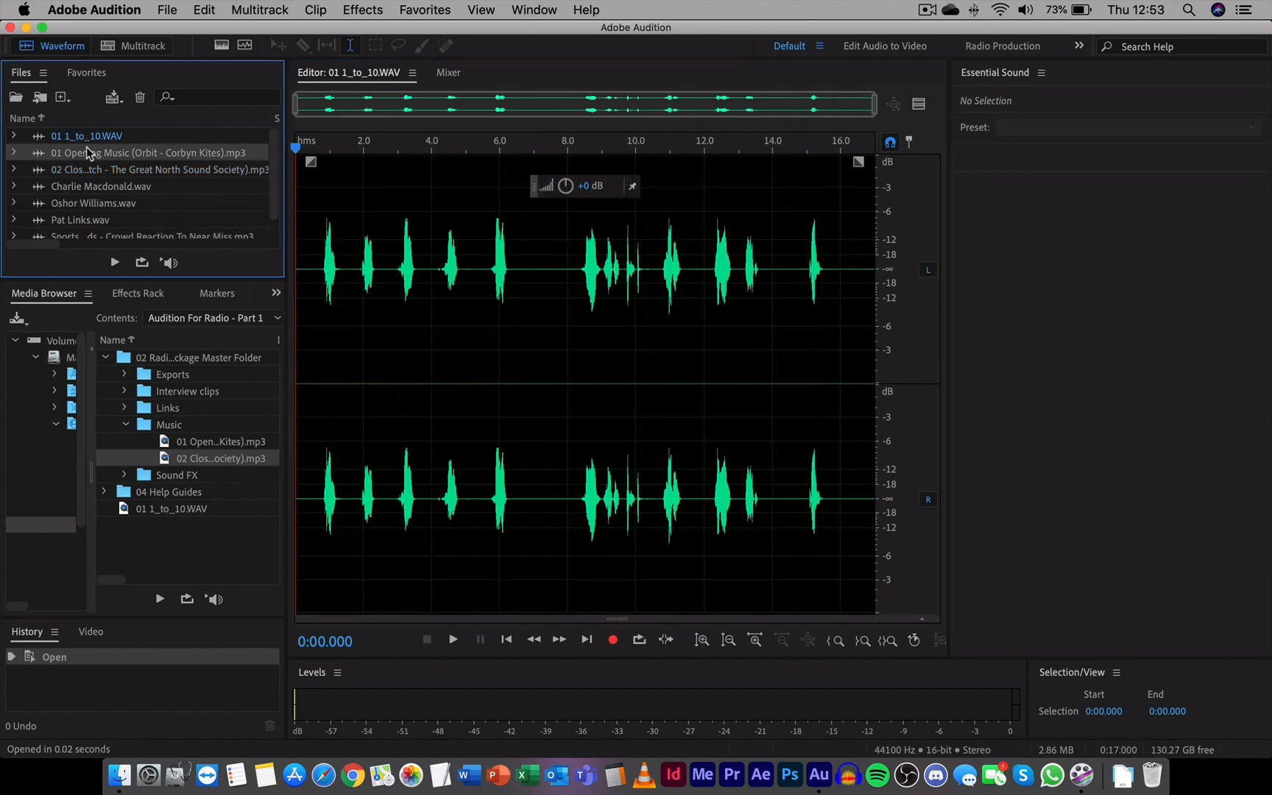
pyautogui.doubleClick(85, 170)
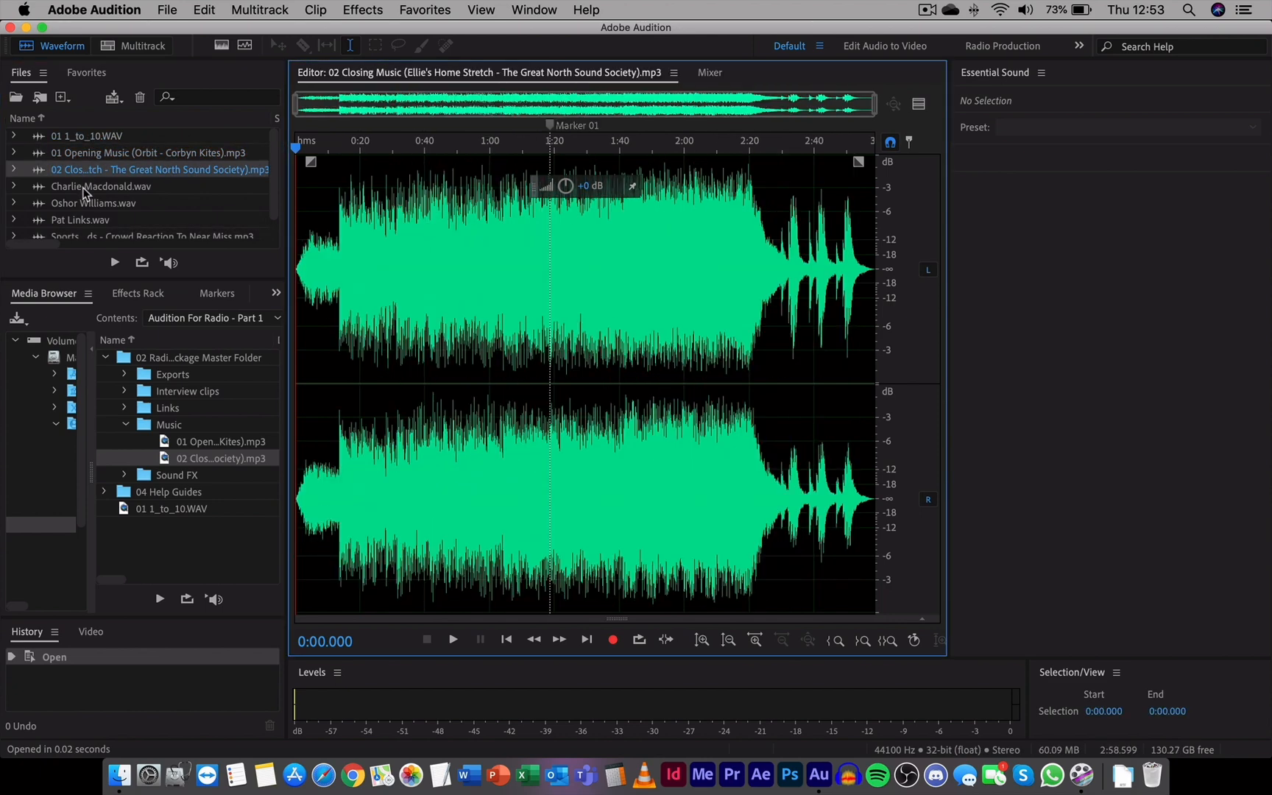
pyautogui.doubleClick(82, 187)
pyautogui.doubleClick(94, 205)
pyautogui.doubleClick(92, 220)
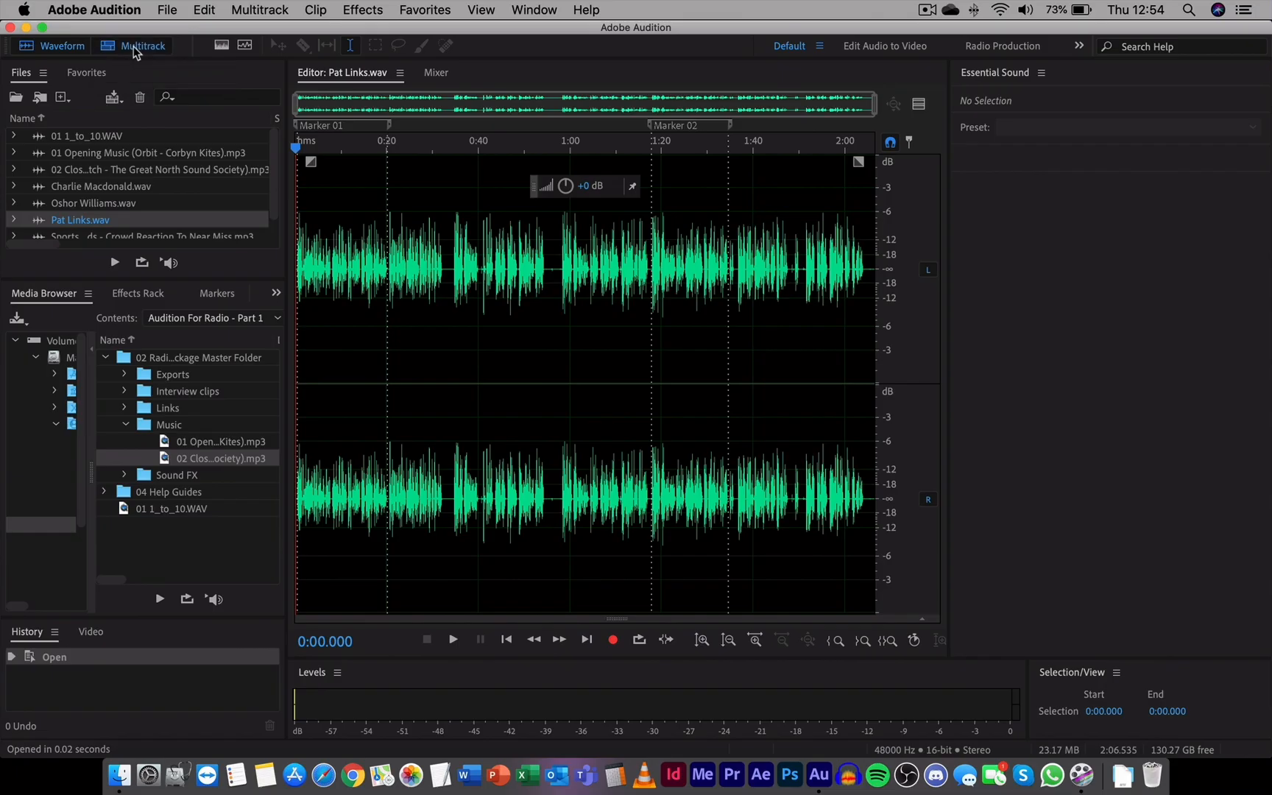
pyautogui.click(685, 132)
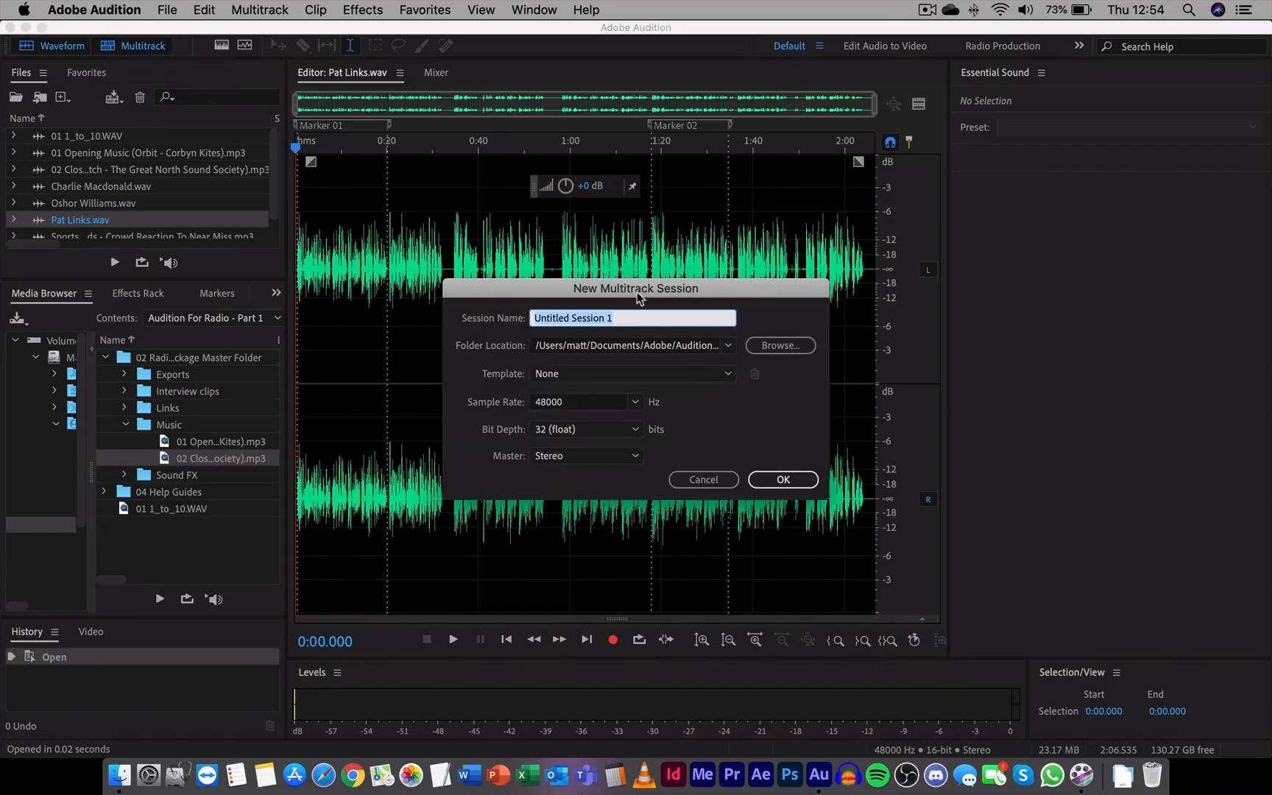
pyautogui.moveTo(638, 296); pyautogui.dragTo(588, 232)
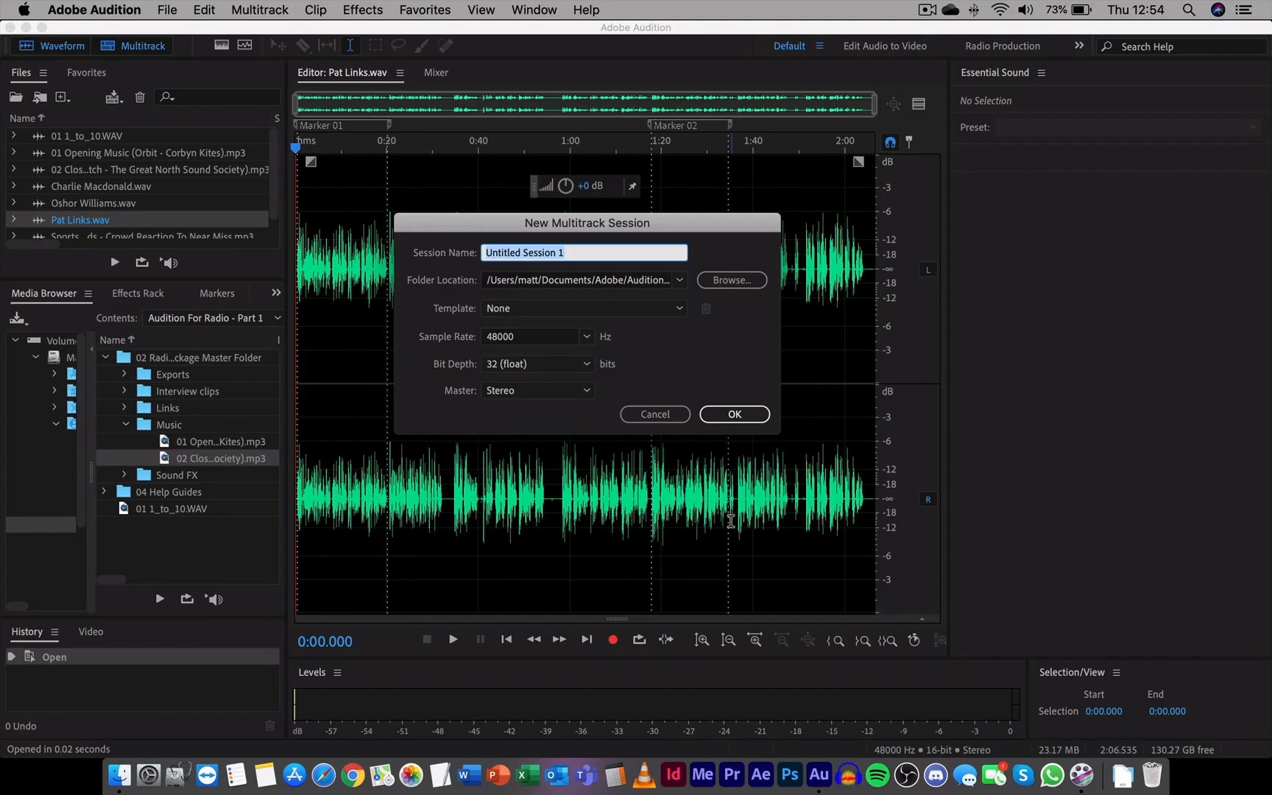
pyautogui.click(655, 414)
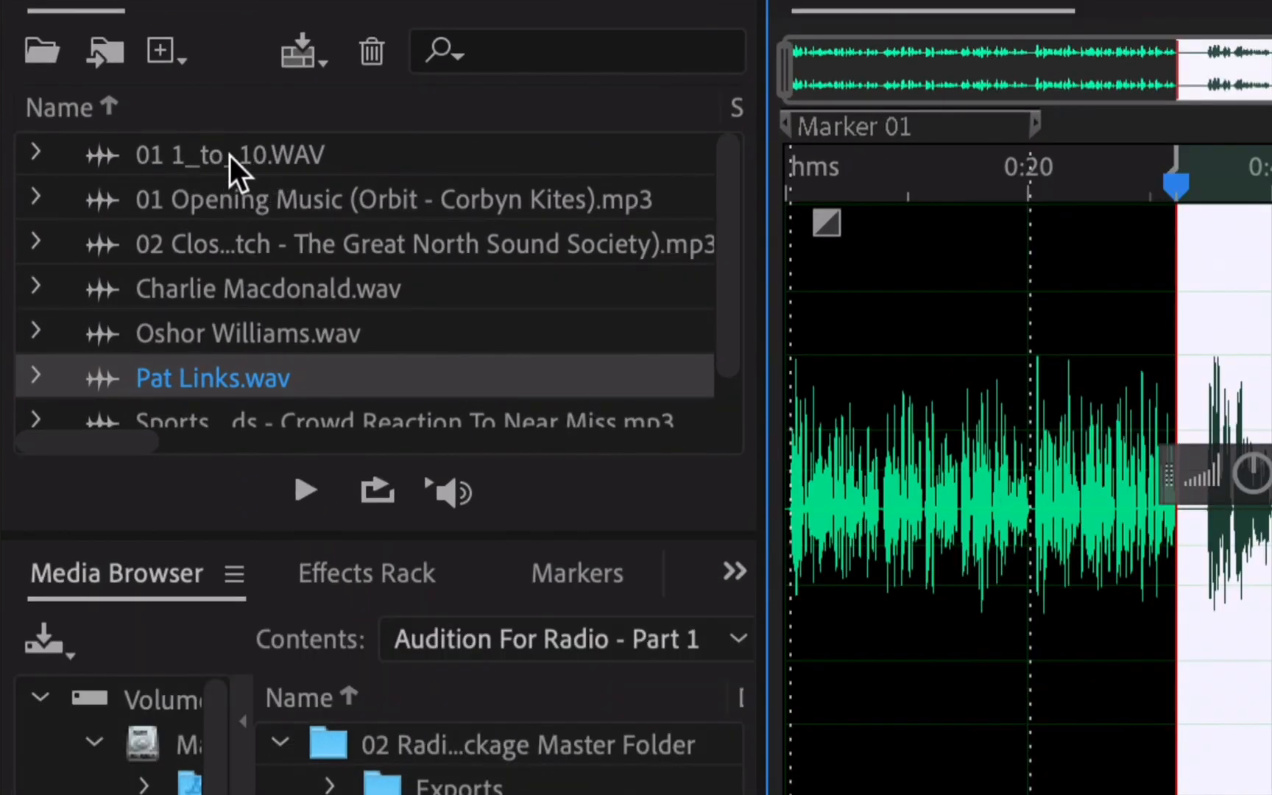
# Step: Display 01 1_to_10.WAV in the waveform editor and select a time range covering the fourth and fifth spoken words
pyautogui.doubleClick(219, 155)
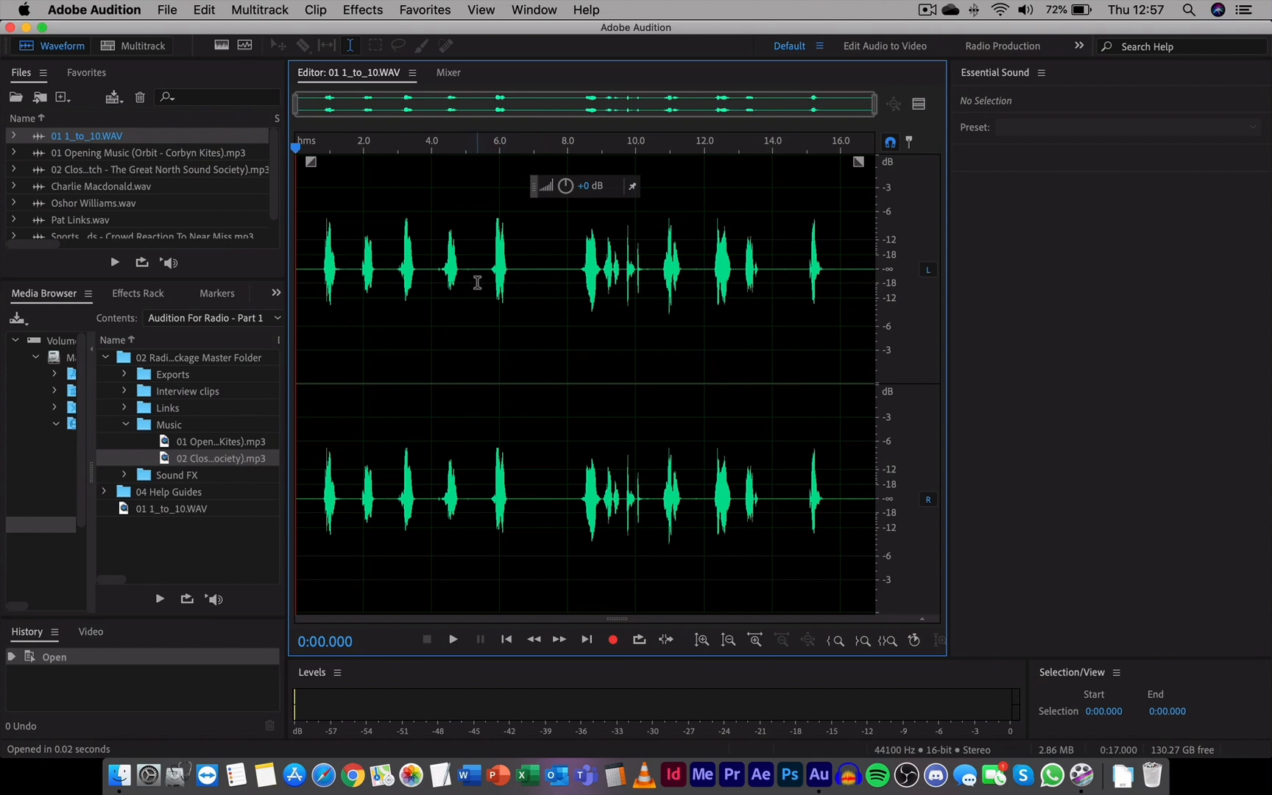
pyautogui.click(478, 283)
pyautogui.moveTo(509, 284); pyautogui.dragTo(540, 304)
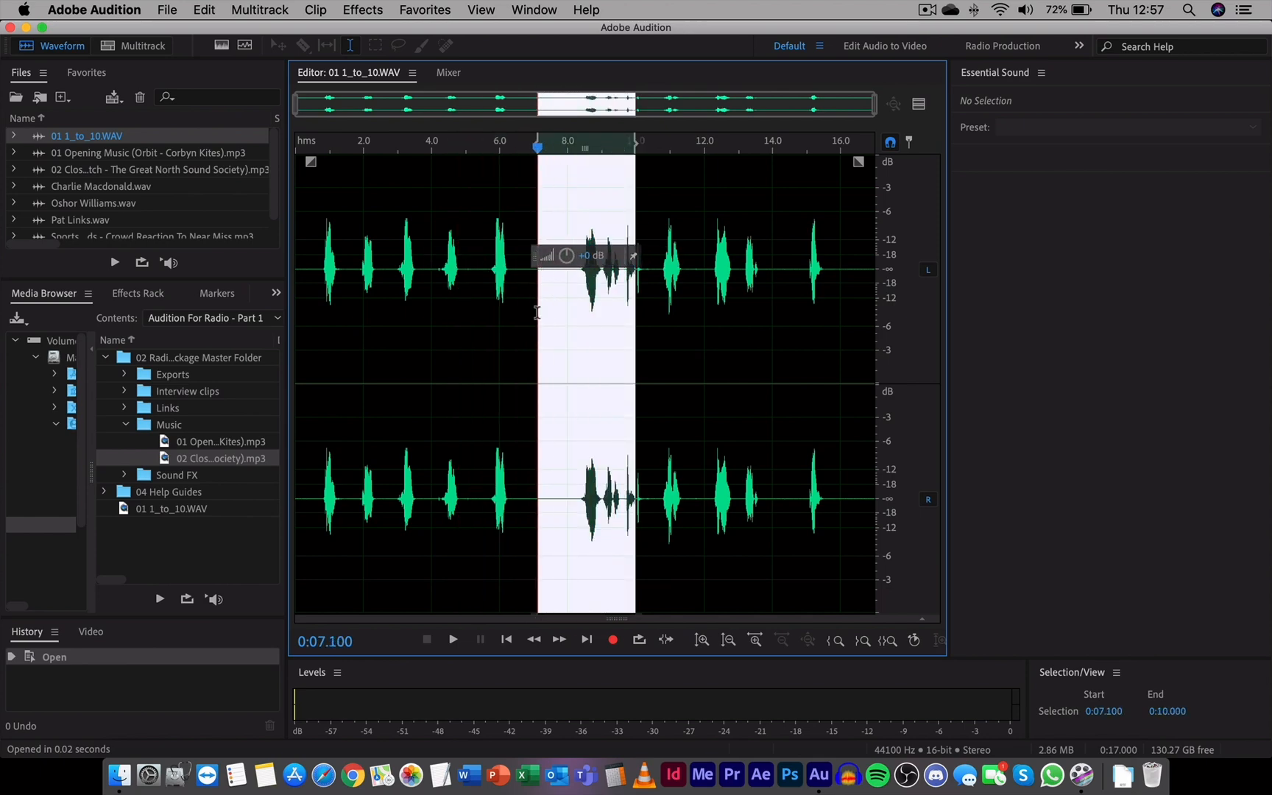
pyautogui.click(478, 306)
pyautogui.moveTo(444, 307); pyautogui.dragTo(535, 291)
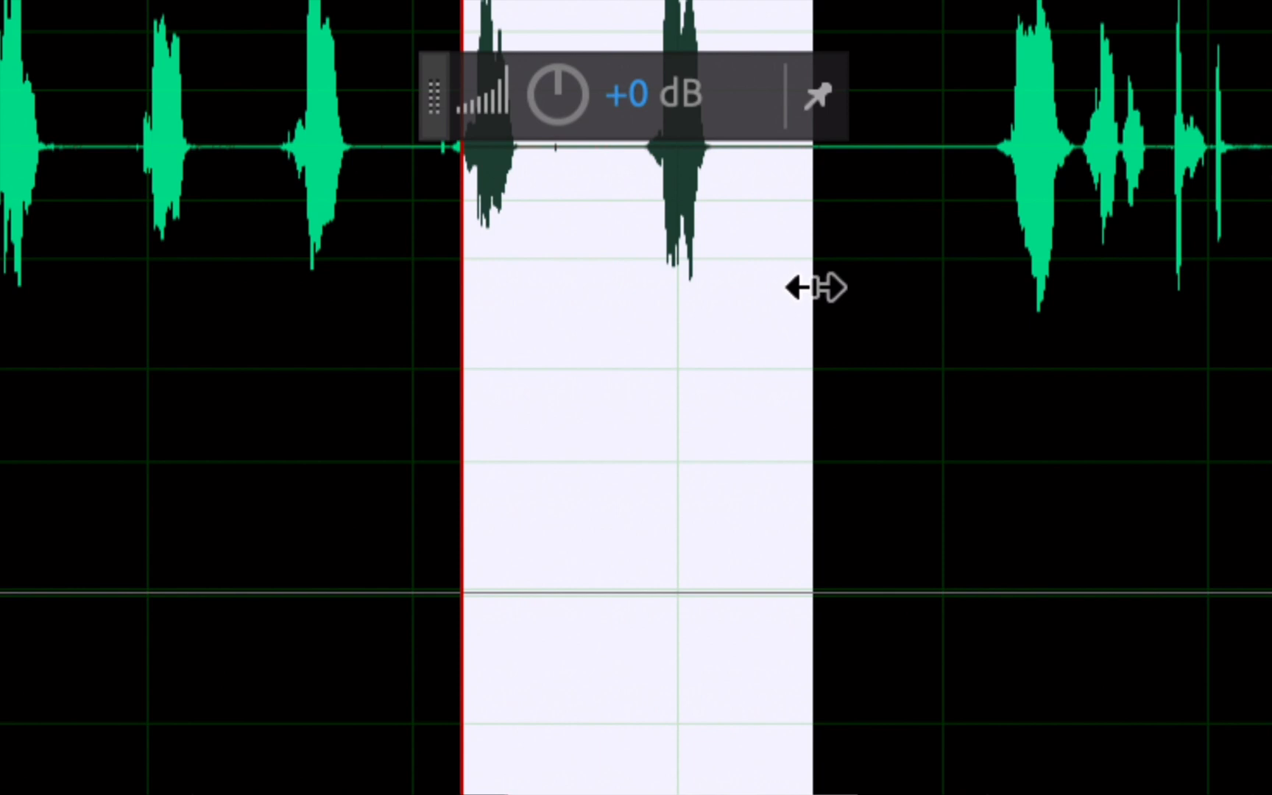
# Step: Adjust both edges of the time selection so it spans 0:04.871 to 0:07.333 around the fifth spoken word
pyautogui.moveTo(813, 288); pyautogui.dragTo(944, 287)
pyautogui.moveTo(446, 305); pyautogui.dragTo(491, 278)
pyautogui.moveTo(932, 280); pyautogui.dragTo(787, 287)
pyautogui.moveTo(488, 289); pyautogui.dragTo(604, 280)
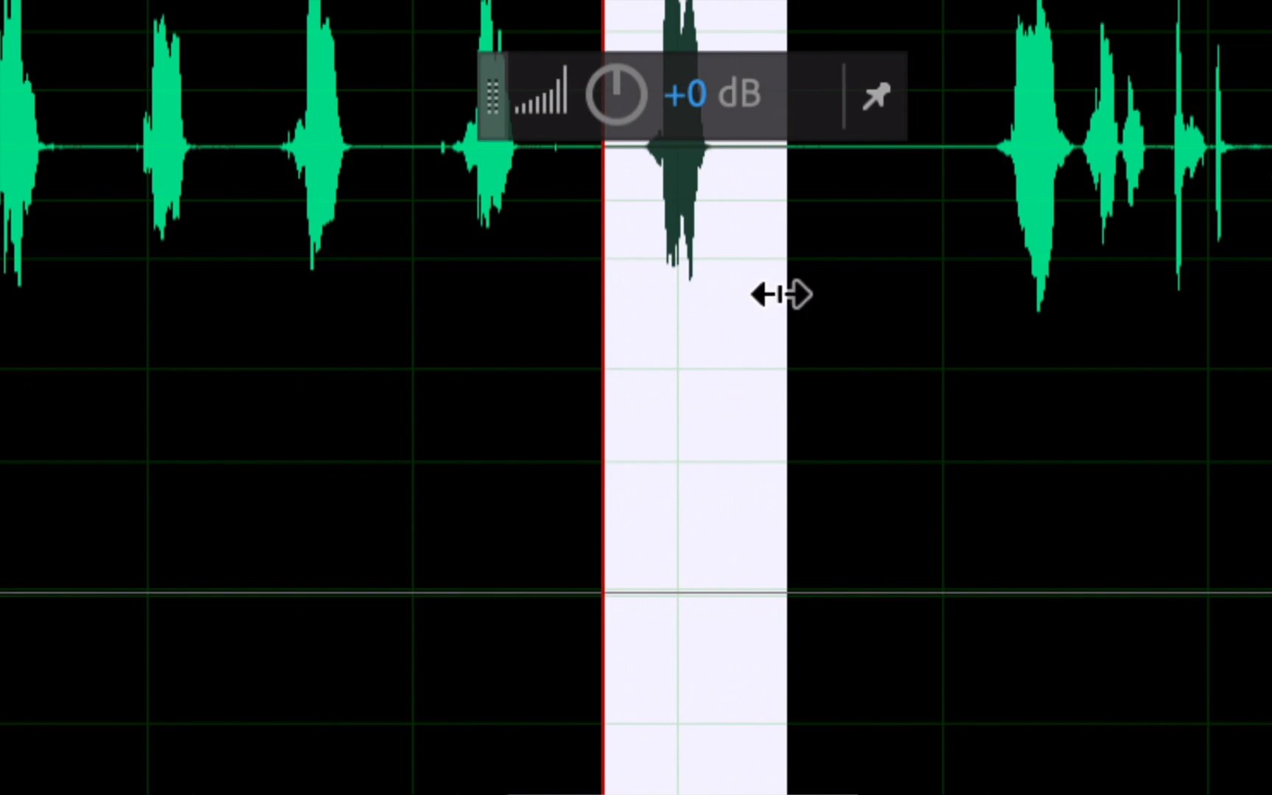
pyautogui.moveTo(783, 292); pyautogui.dragTo(854, 291)
pyautogui.moveTo(611, 295); pyautogui.dragTo(541, 295)
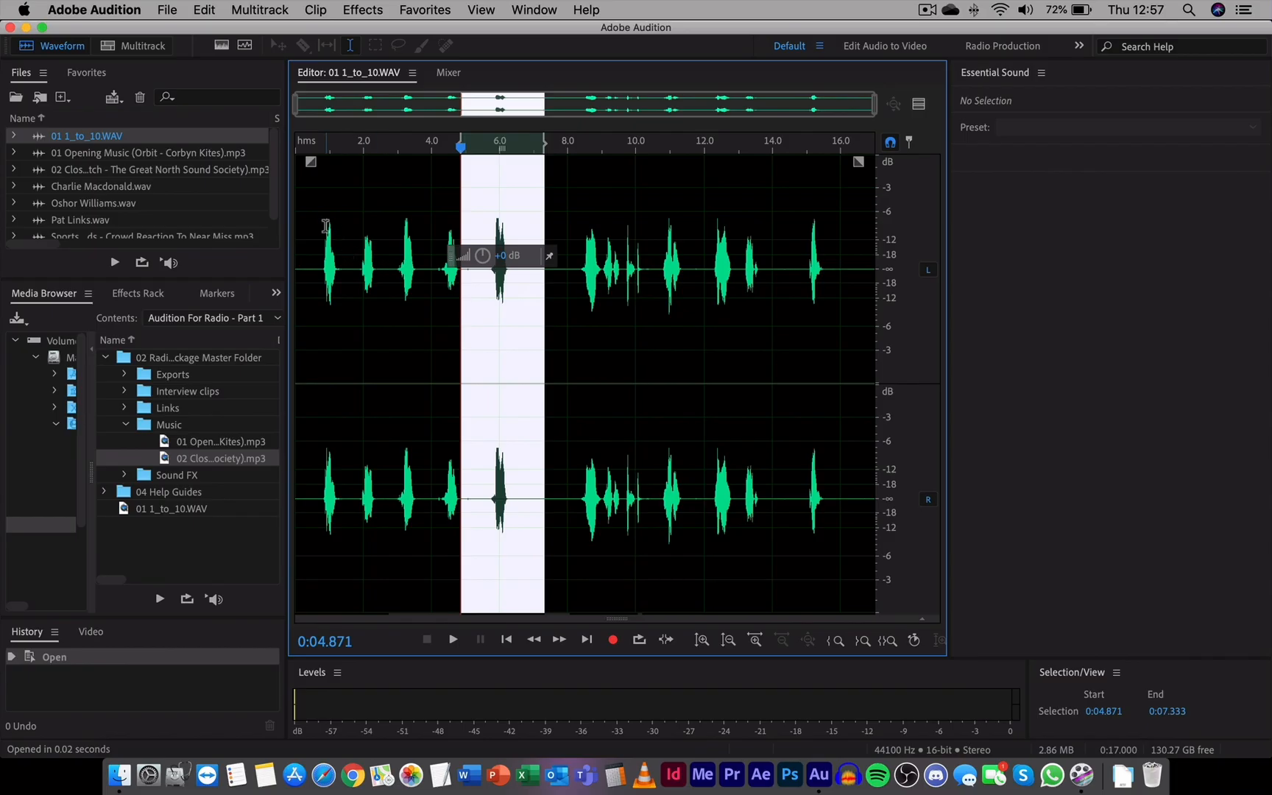
# Step: Clear the time selection and move the playhead to several positions along the ruler, ending just after the 10-second mark
pyautogui.click(309, 215)
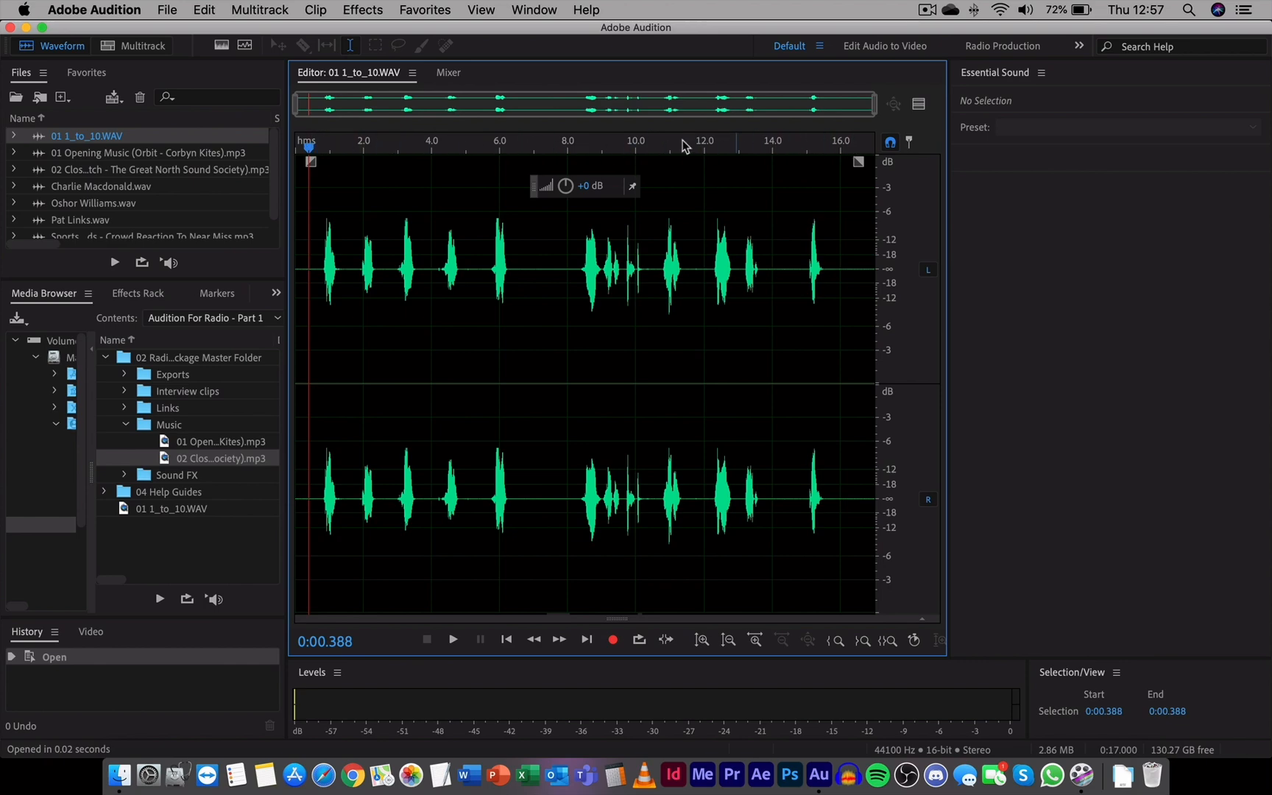
pyautogui.click(363, 147)
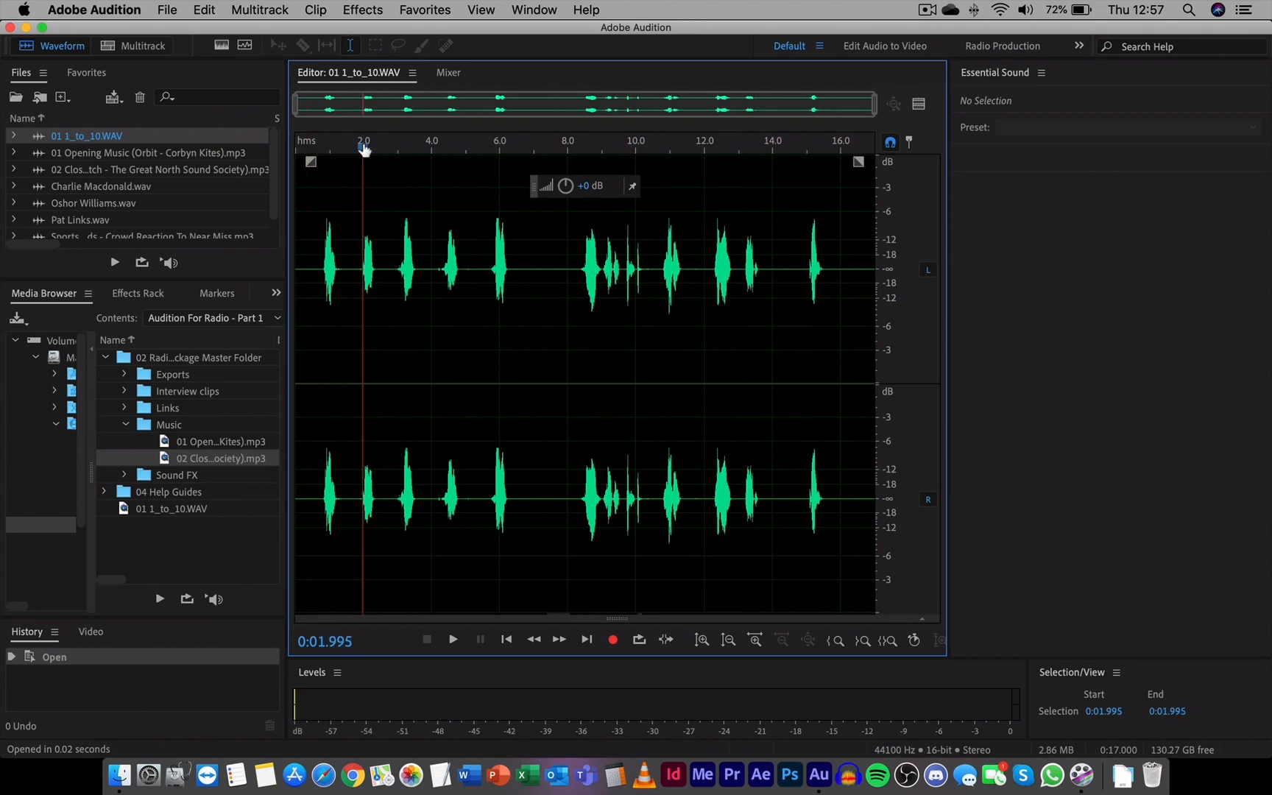
pyautogui.click(428, 146)
pyautogui.click(357, 218)
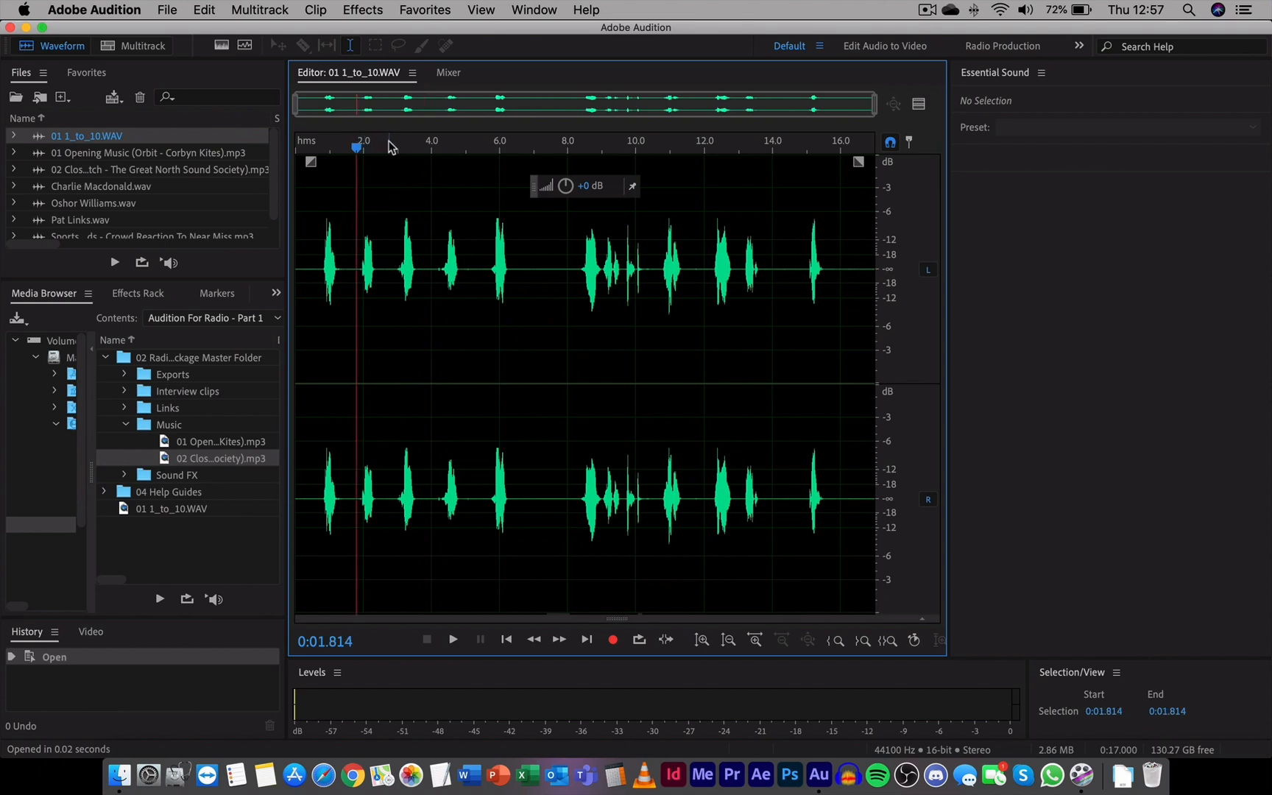
pyautogui.click(390, 146)
pyautogui.click(430, 145)
pyautogui.click(500, 146)
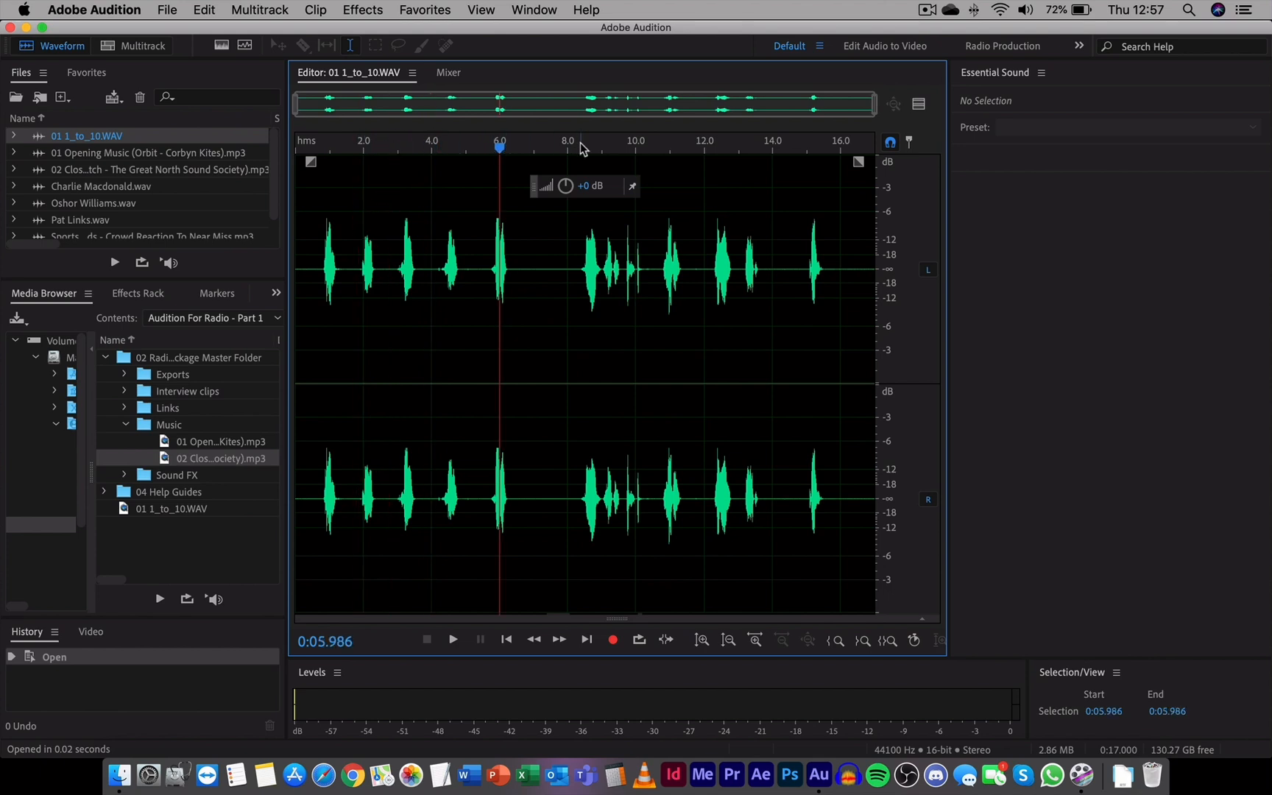
pyautogui.click(572, 146)
pyautogui.click(640, 147)
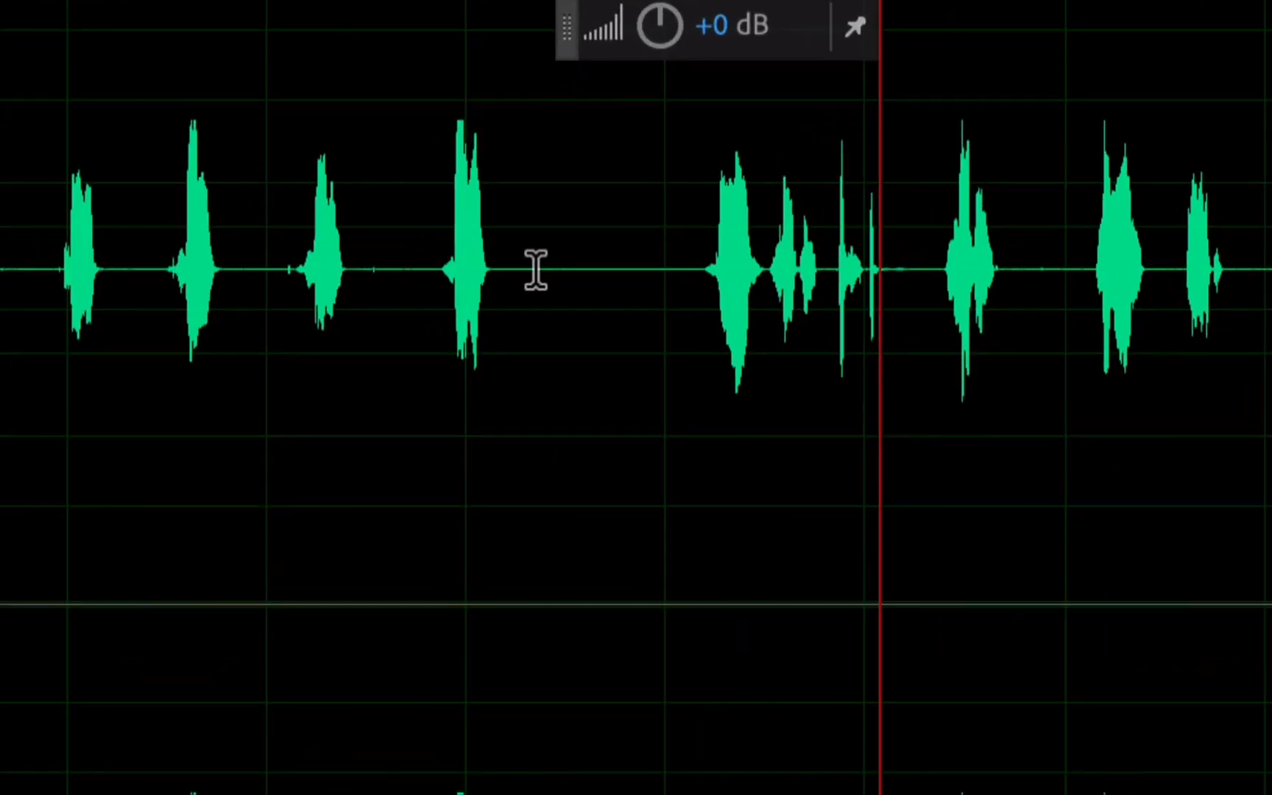
# Step: Select the silent gap after the fifth spoken word, try further time ranges, and clear each selection
pyautogui.moveTo(537, 271); pyautogui.dragTo(632, 269)
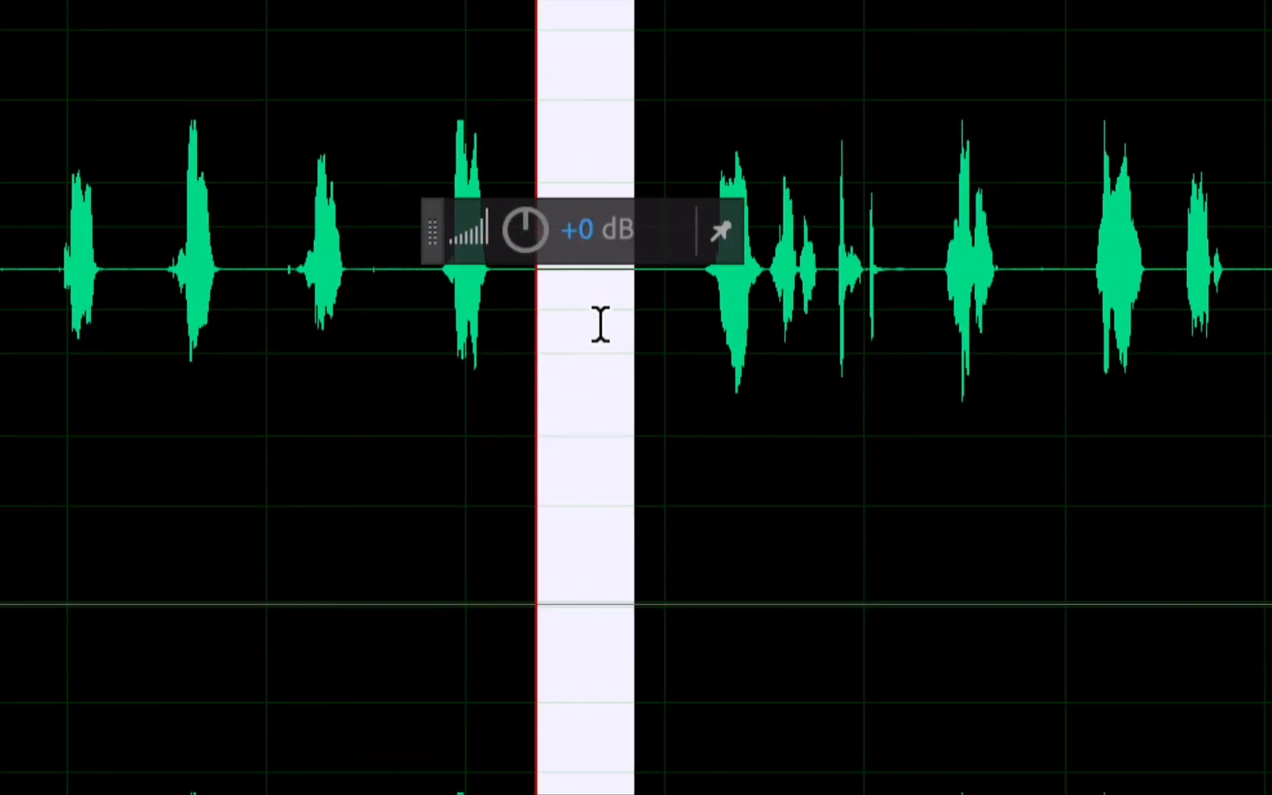
pyautogui.click(663, 326)
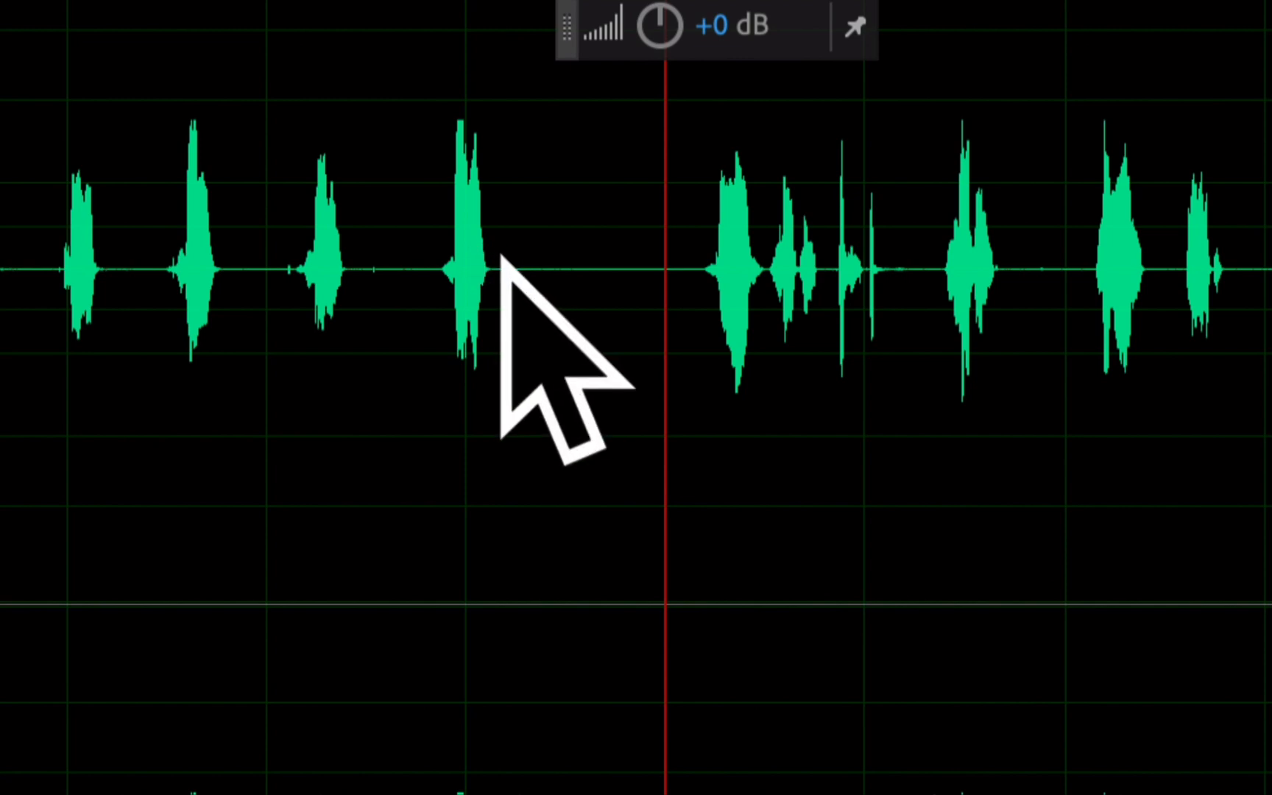
pyautogui.moveTo(430, 261); pyautogui.dragTo(494, 250)
pyautogui.moveTo(343, 292); pyautogui.dragTo(162, 316)
pyautogui.click(607, 277)
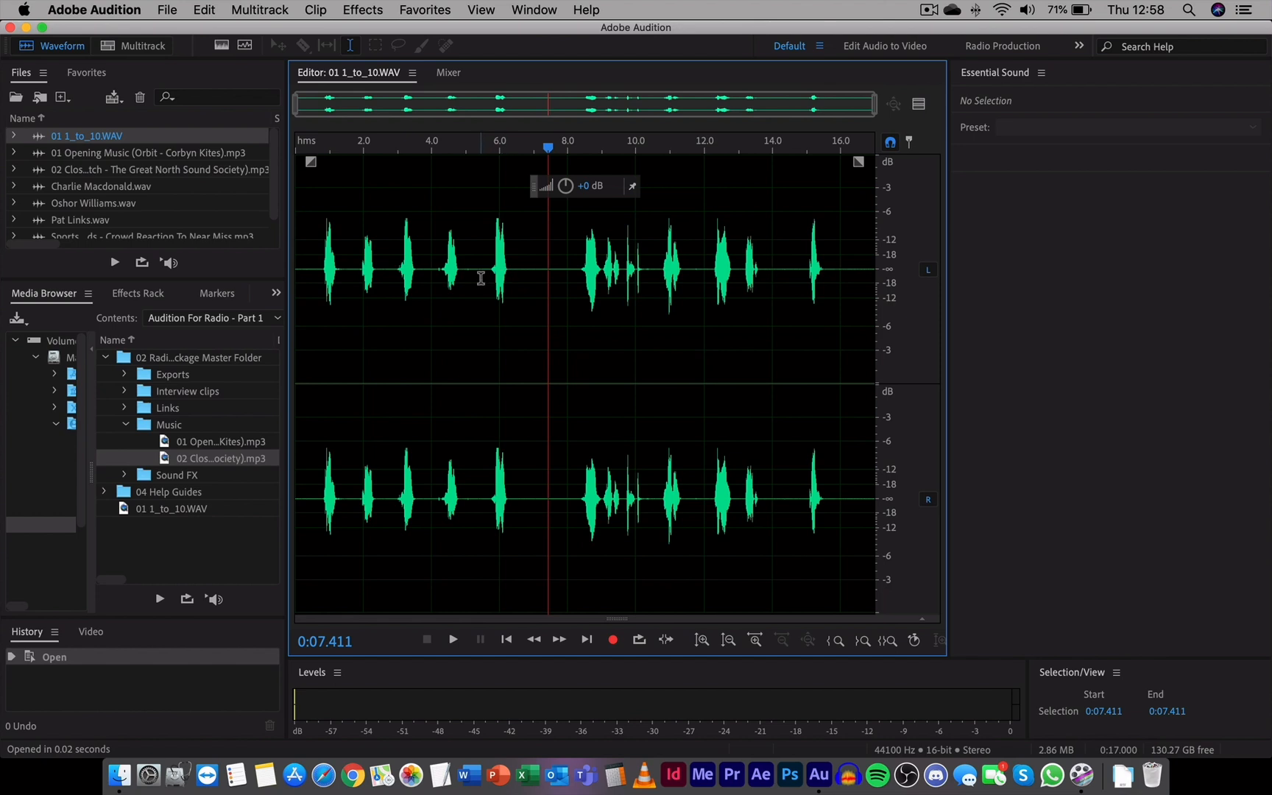
# Step: Select the fifth spoken word from 0:05.312 to 0:06.815 and play the selection
pyautogui.moveTo(476, 274); pyautogui.dragTo(528, 272)
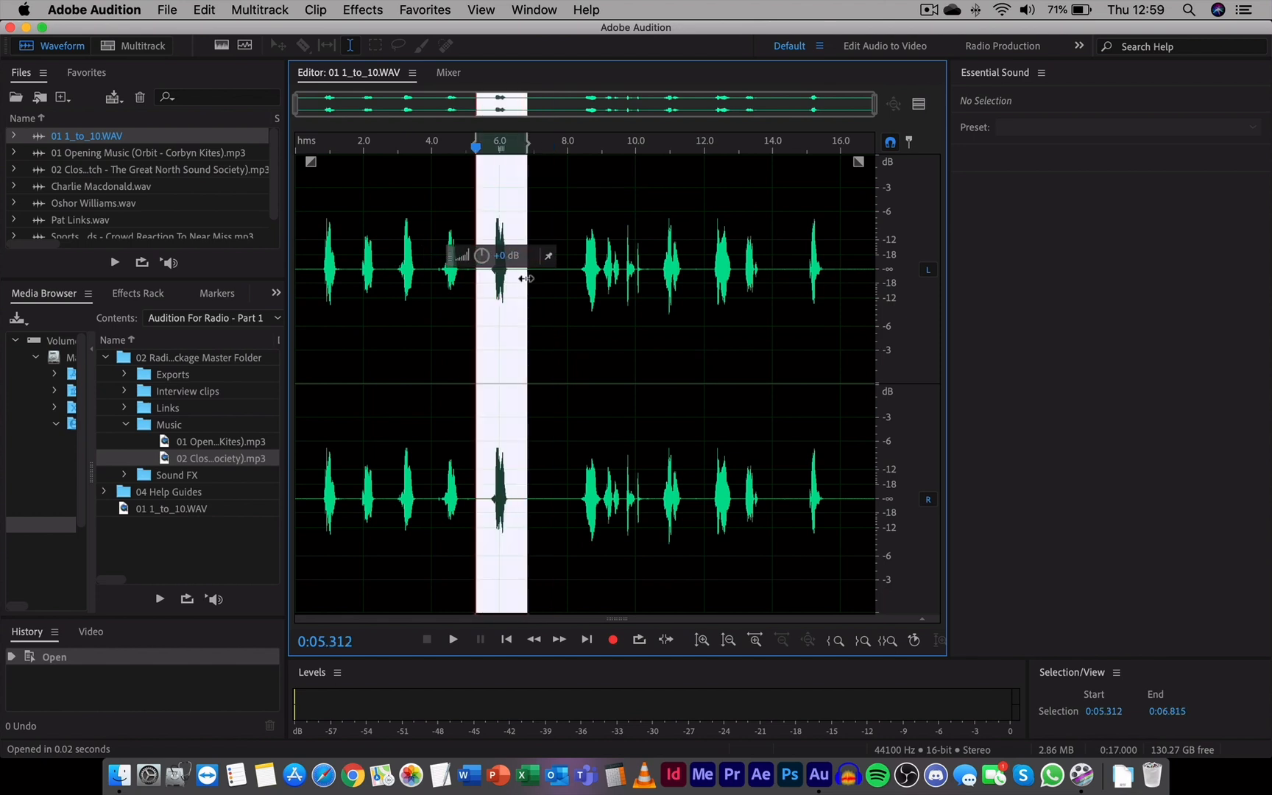
pyautogui.click(454, 641)
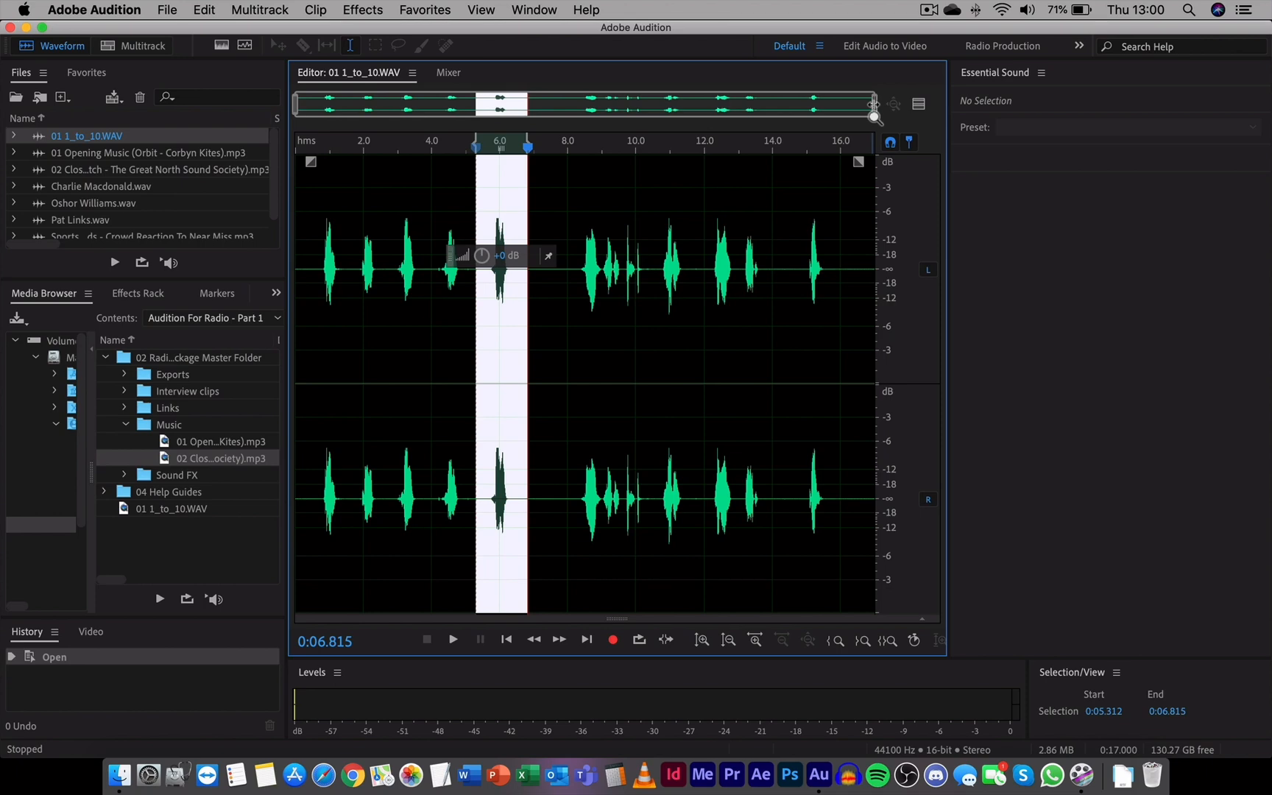
# Step: Zoom the waveform in to roughly the 4- to 11-second stretch and pan that window back and forth across the recording
pyautogui.moveTo(874, 110); pyautogui.dragTo(665, 111)
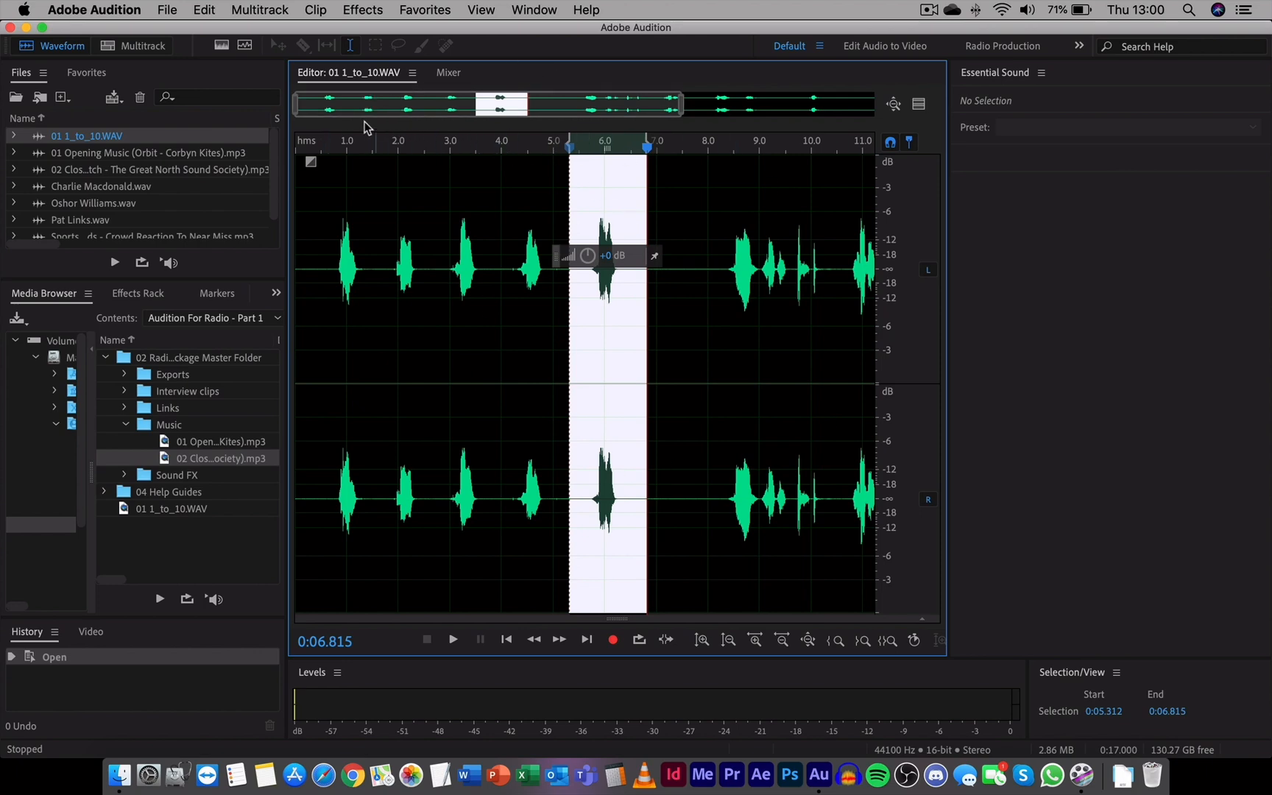
pyautogui.moveTo(298, 105); pyautogui.dragTo(437, 108)
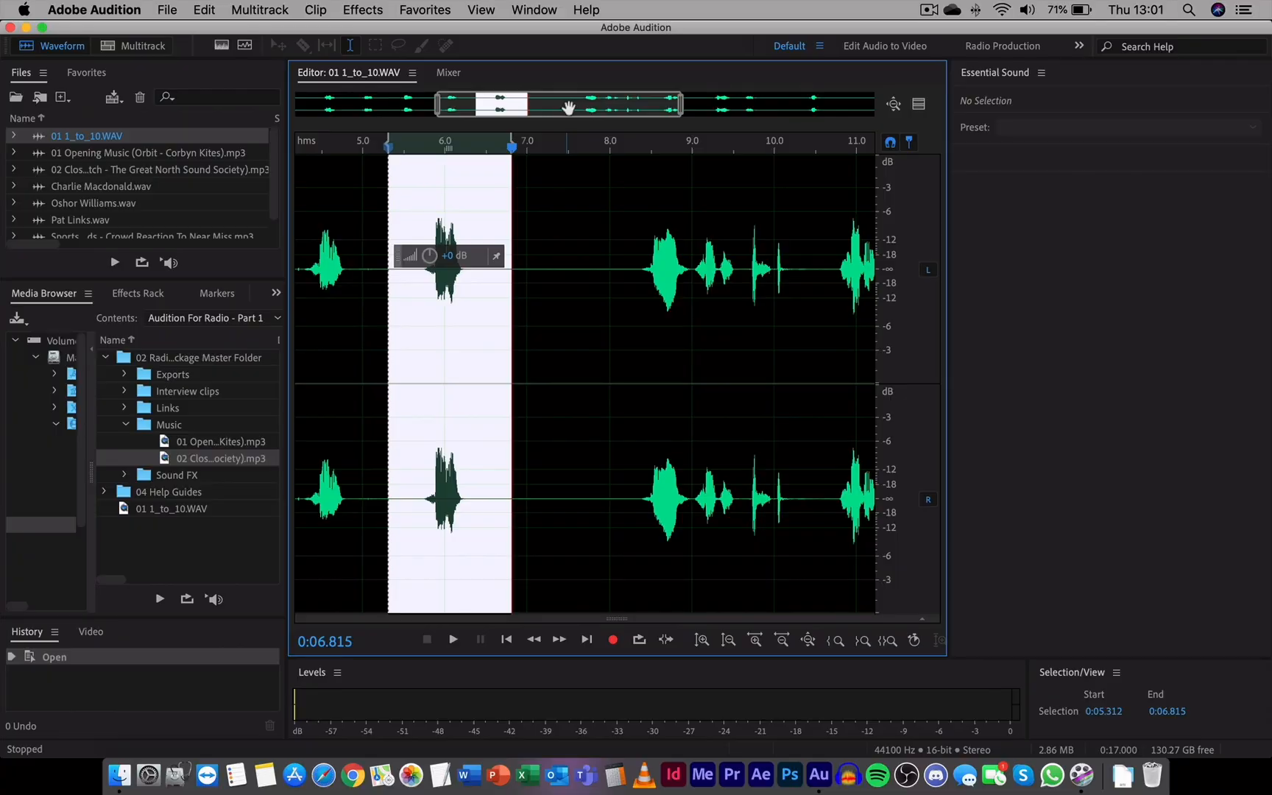
pyautogui.hscroll(-10, 568, 106)
pyautogui.hscroll(8, 575, 107)
pyautogui.hscroll(10, 573, 107)
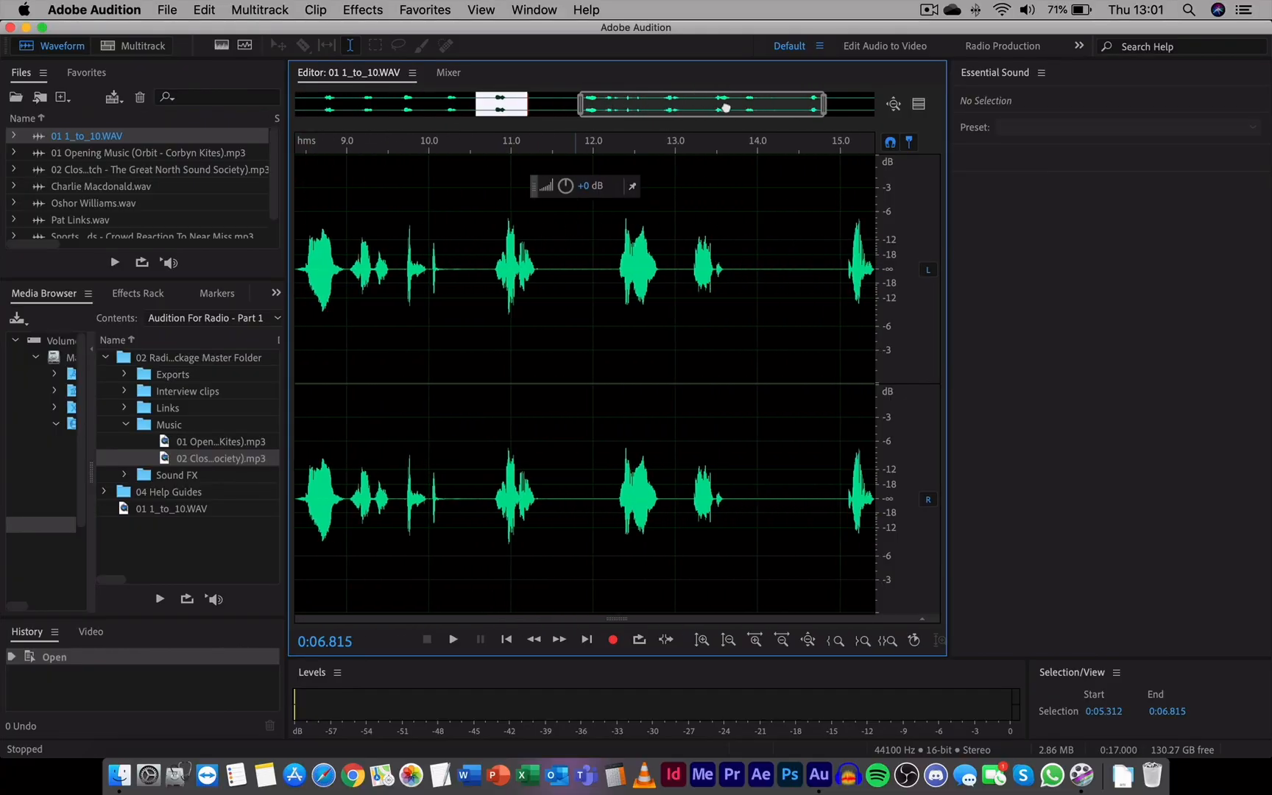
pyautogui.hscroll(-15, 405, 109)
pyautogui.hscroll(10, 404, 108)
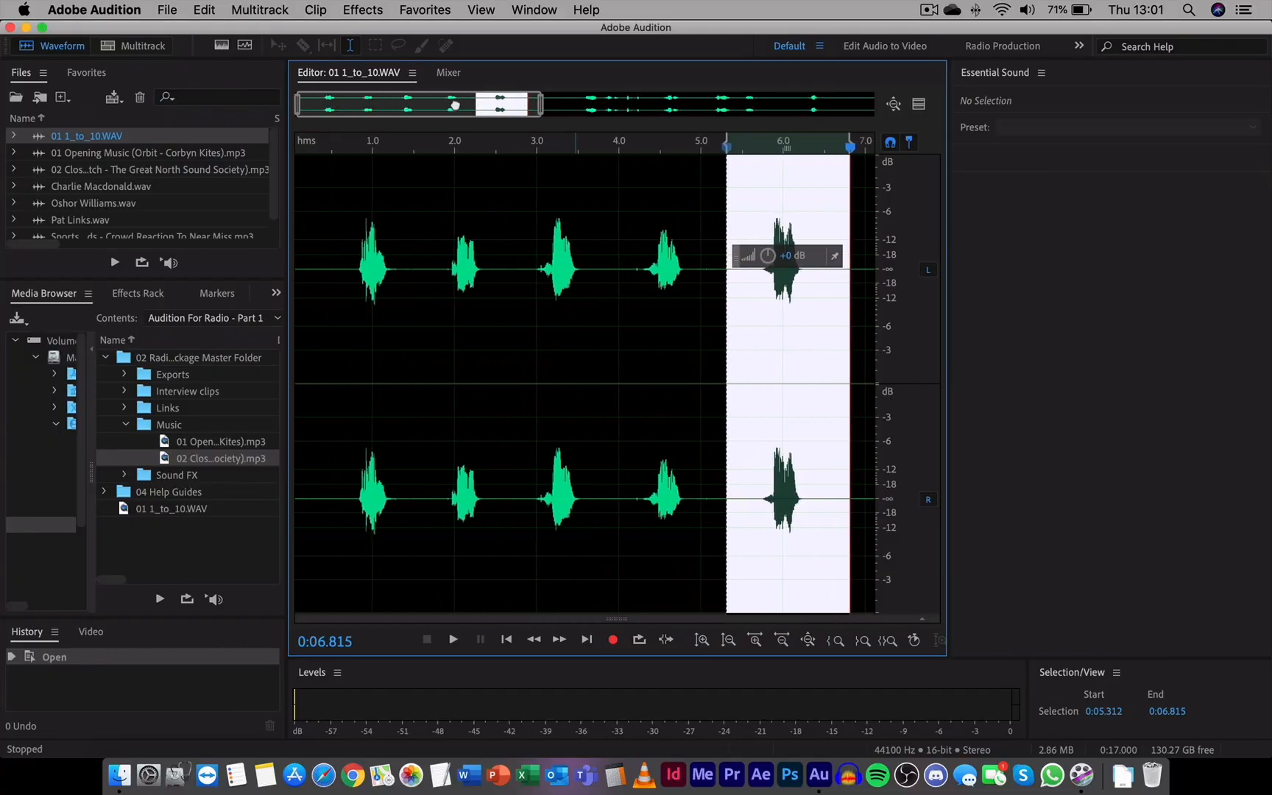
pyautogui.hscroll(-6, 515, 107)
# Step: Narrow the visible time range from both ends until the fourth spoken word fills most of the waveform display
pyautogui.moveTo(515, 106); pyautogui.dragTo(395, 109)
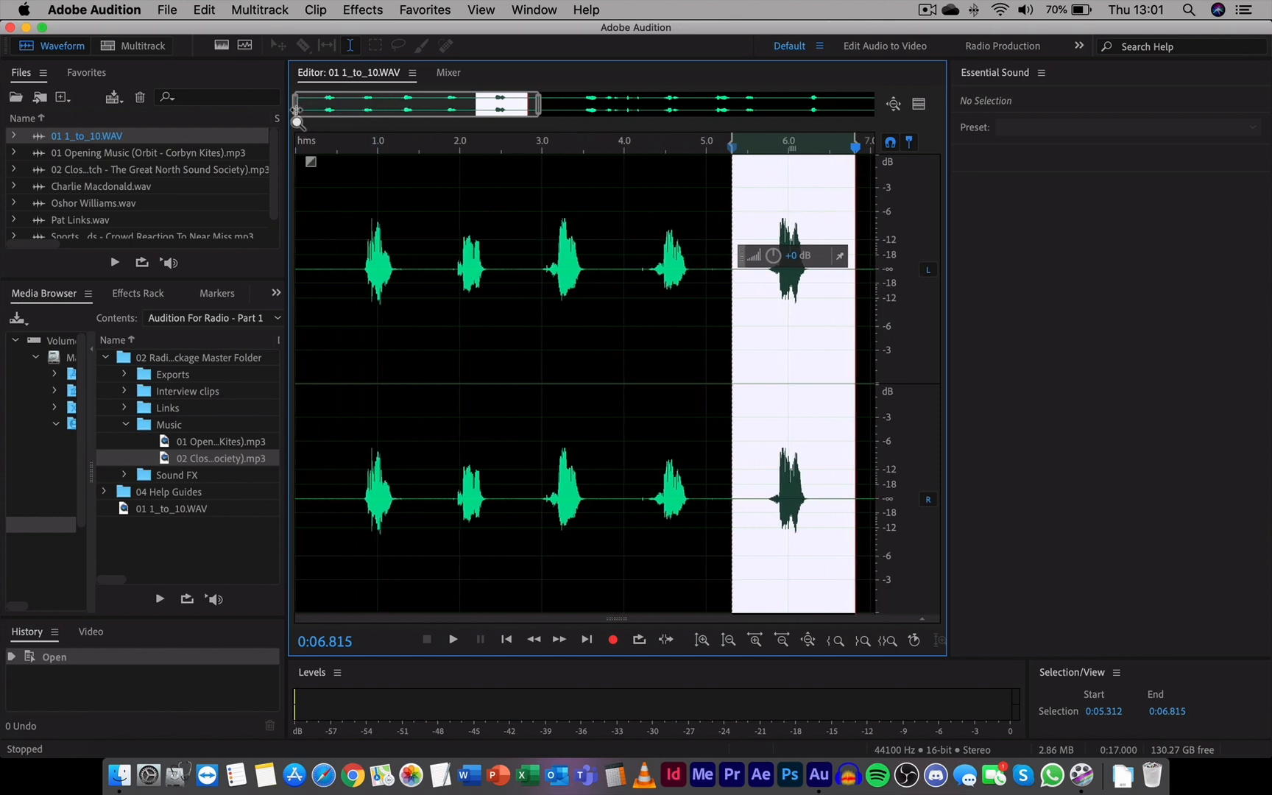
pyautogui.moveTo(297, 108); pyautogui.dragTo(425, 113)
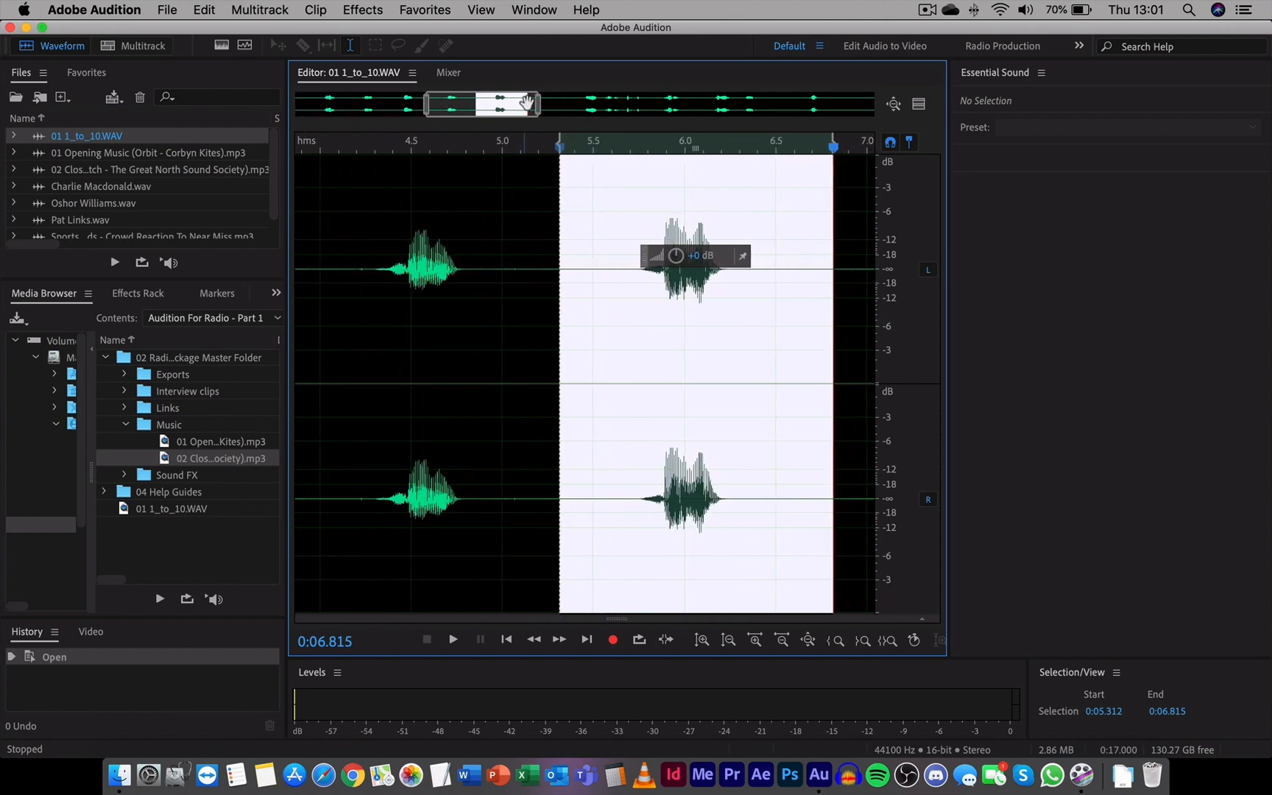
pyautogui.moveTo(539, 108); pyautogui.dragTo(446, 111)
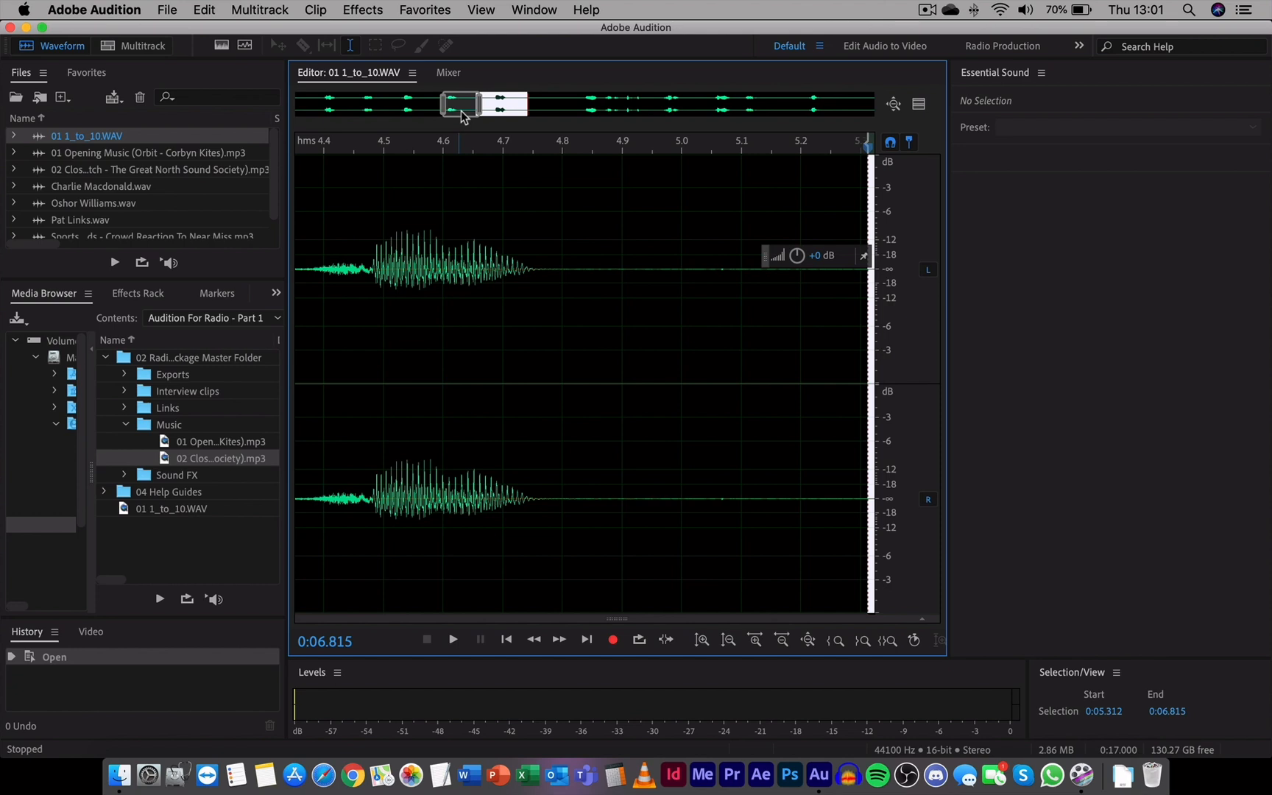
# Step: Zoom the waveform out and in around the fourth and fifth words, then restore the full-length view of the recording
pyautogui.scroll(-5, 463, 114)
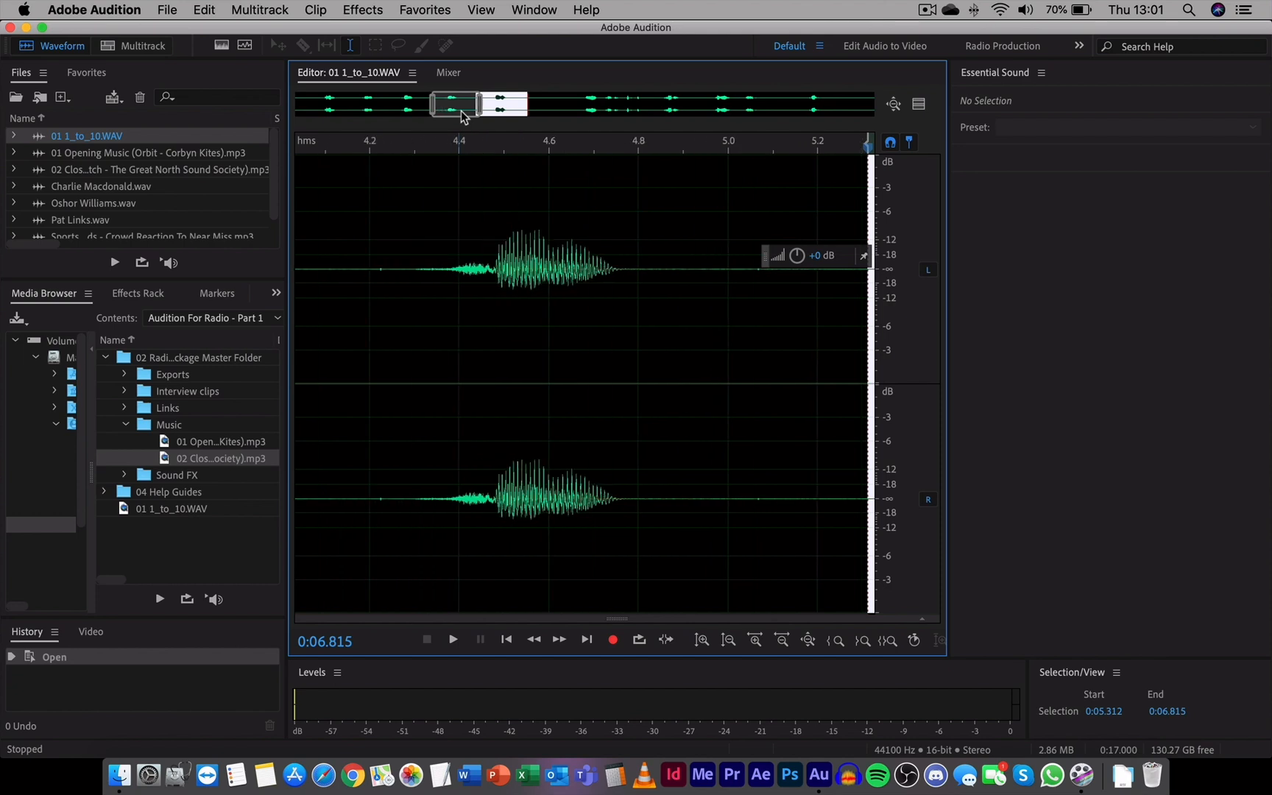
pyautogui.scroll(-6, 462, 114)
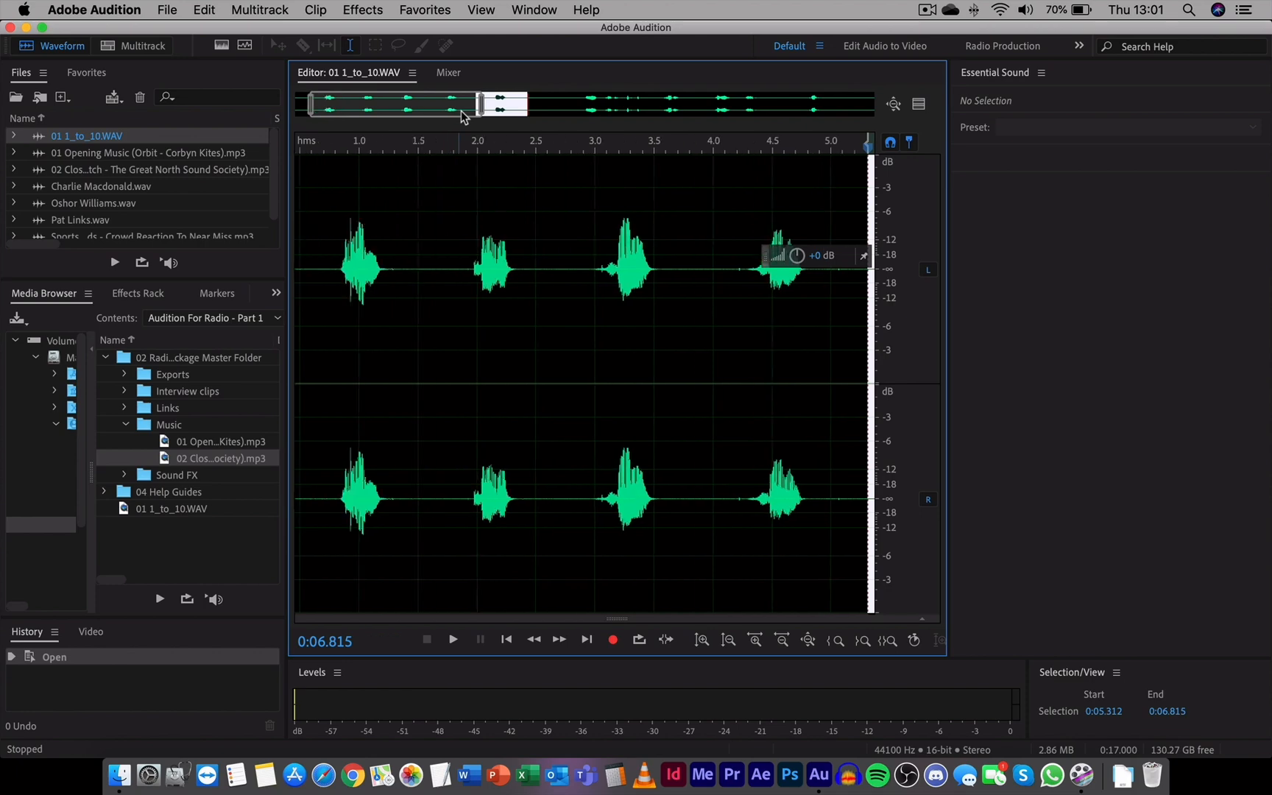
pyautogui.scroll(4, 463, 114)
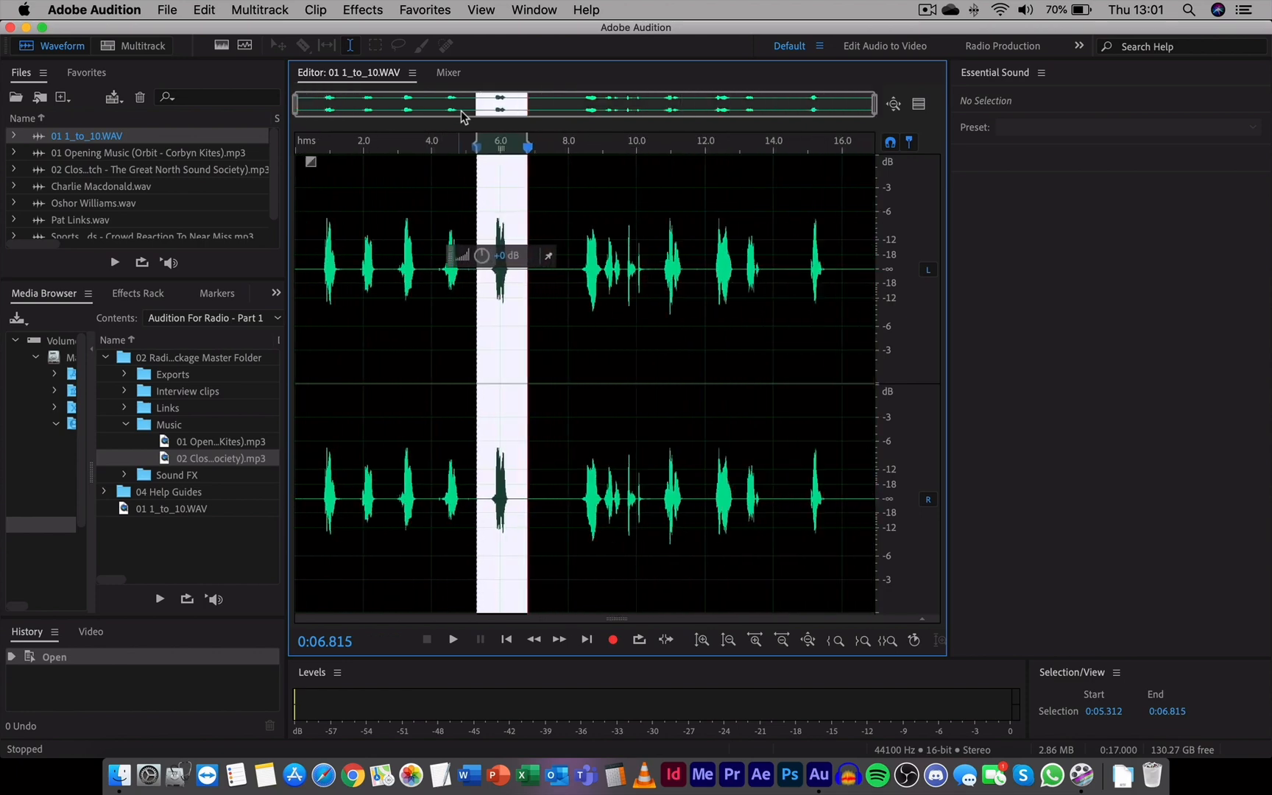
pyautogui.scroll(2, 462, 115)
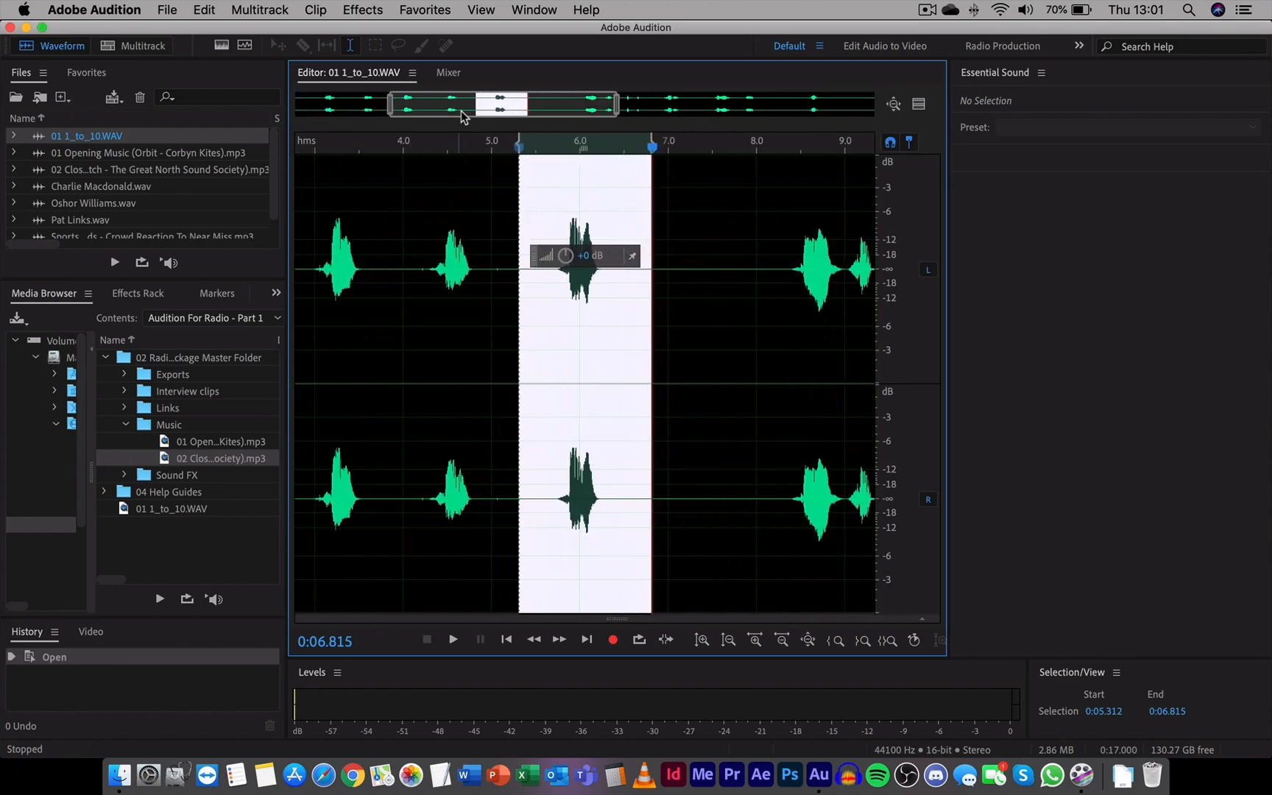
pyautogui.scroll(-3, 462, 115)
pyautogui.scroll(2, 462, 114)
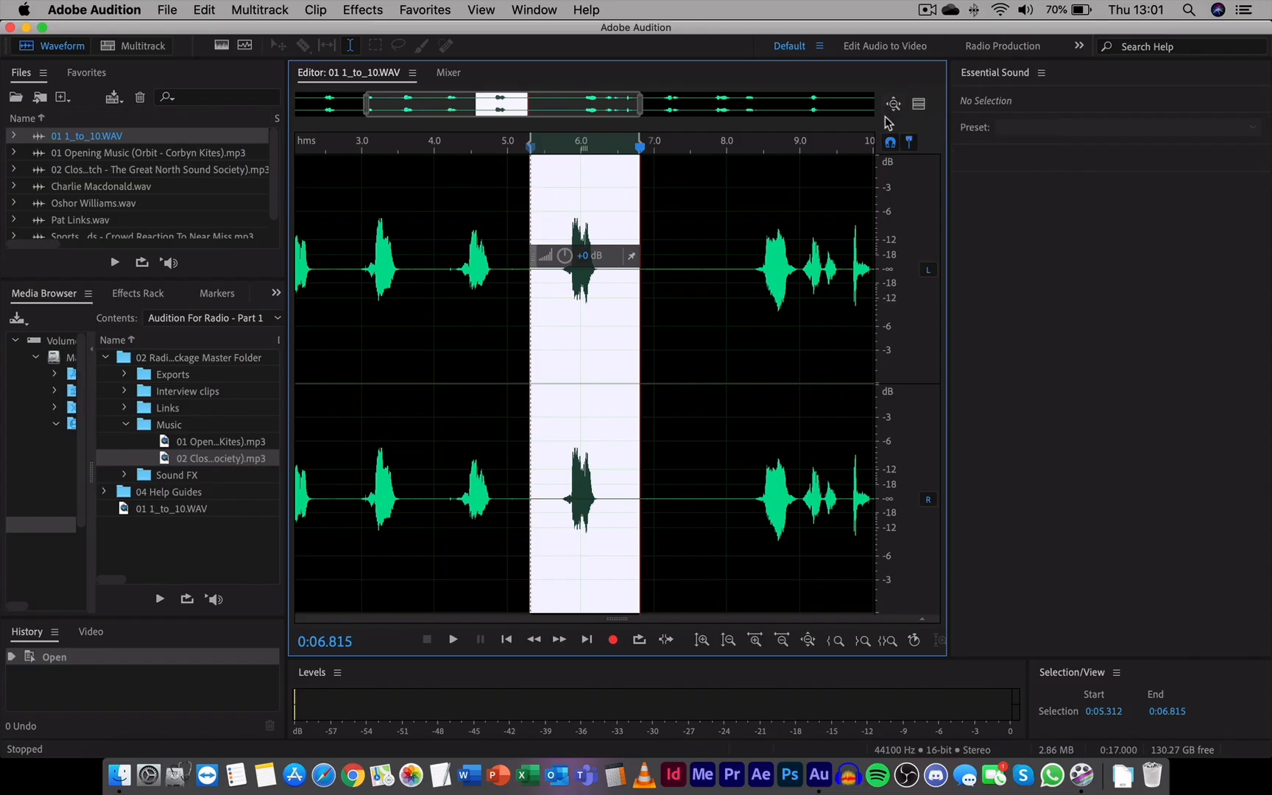
pyautogui.click(894, 106)
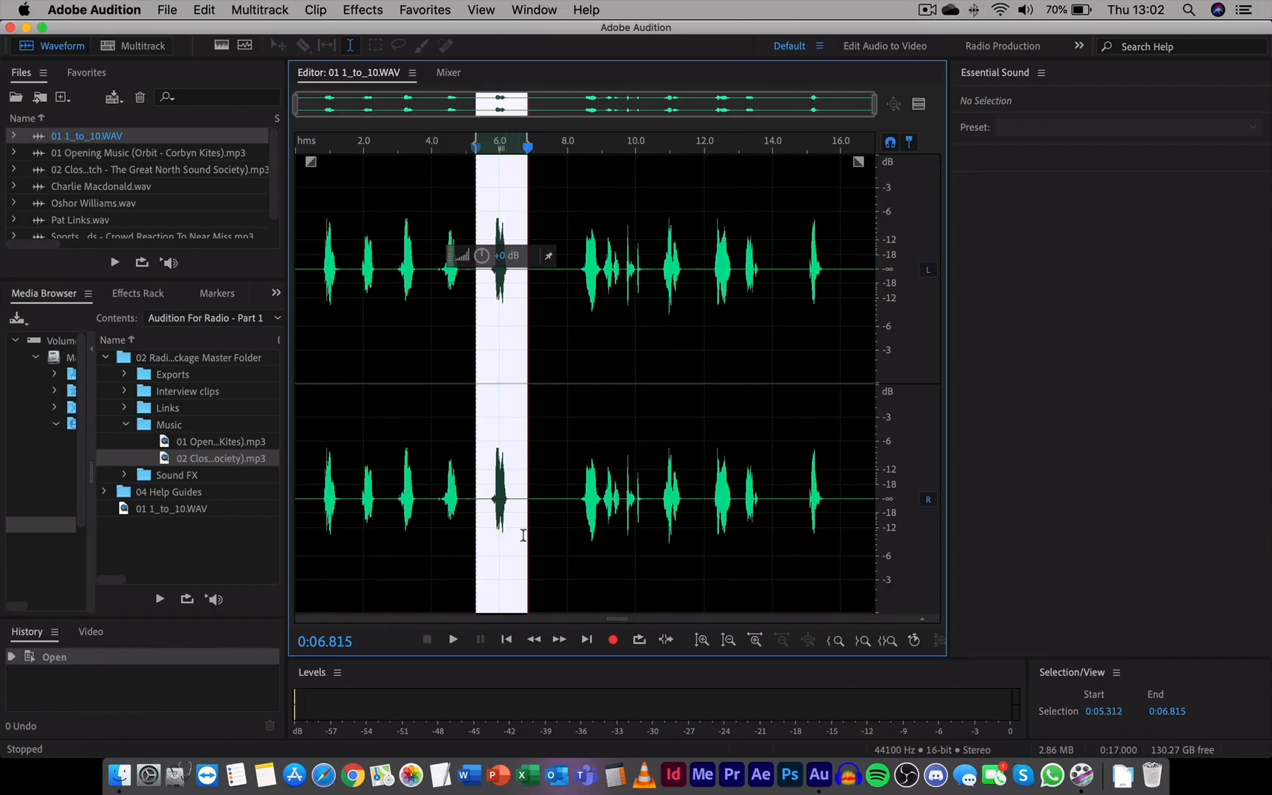
# Step: Return the playhead to the selection start and on to the file's beginning, then play until 0:03.843
pyautogui.click(508, 640)
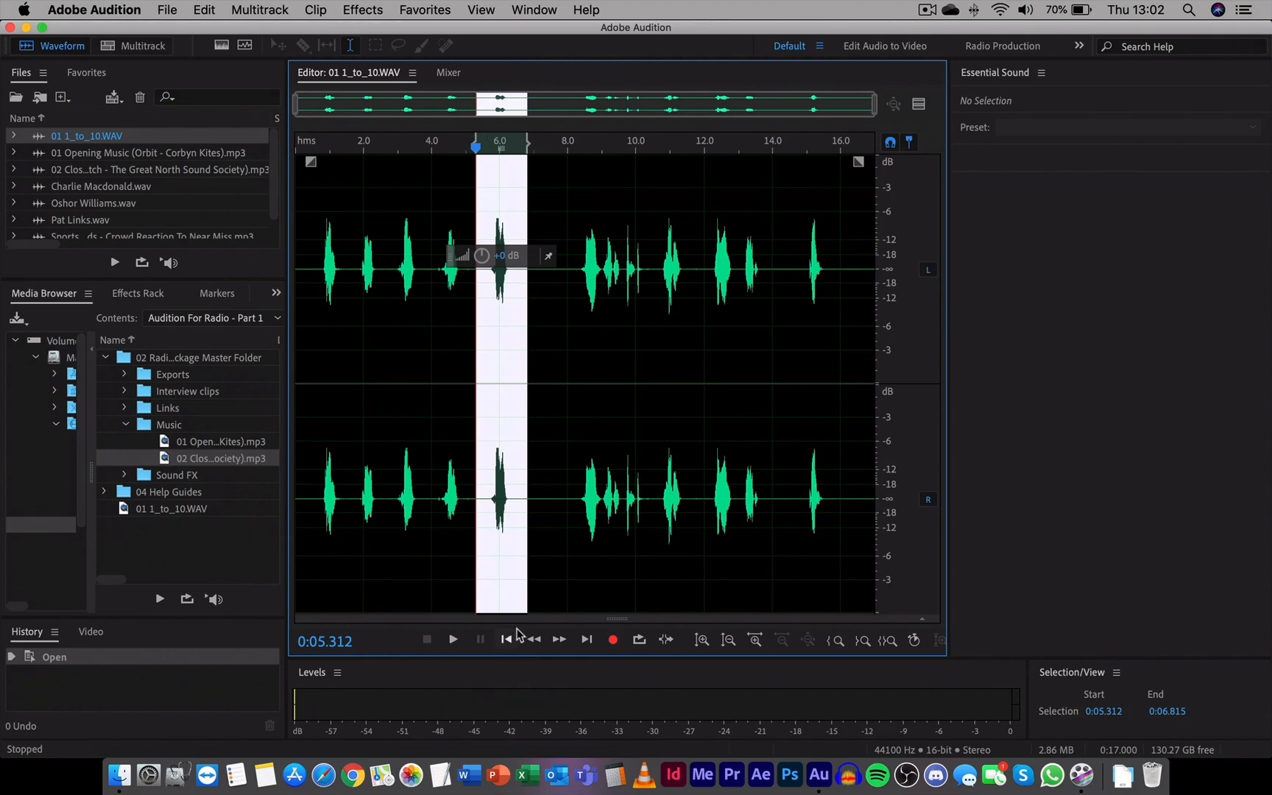
pyautogui.click(507, 639)
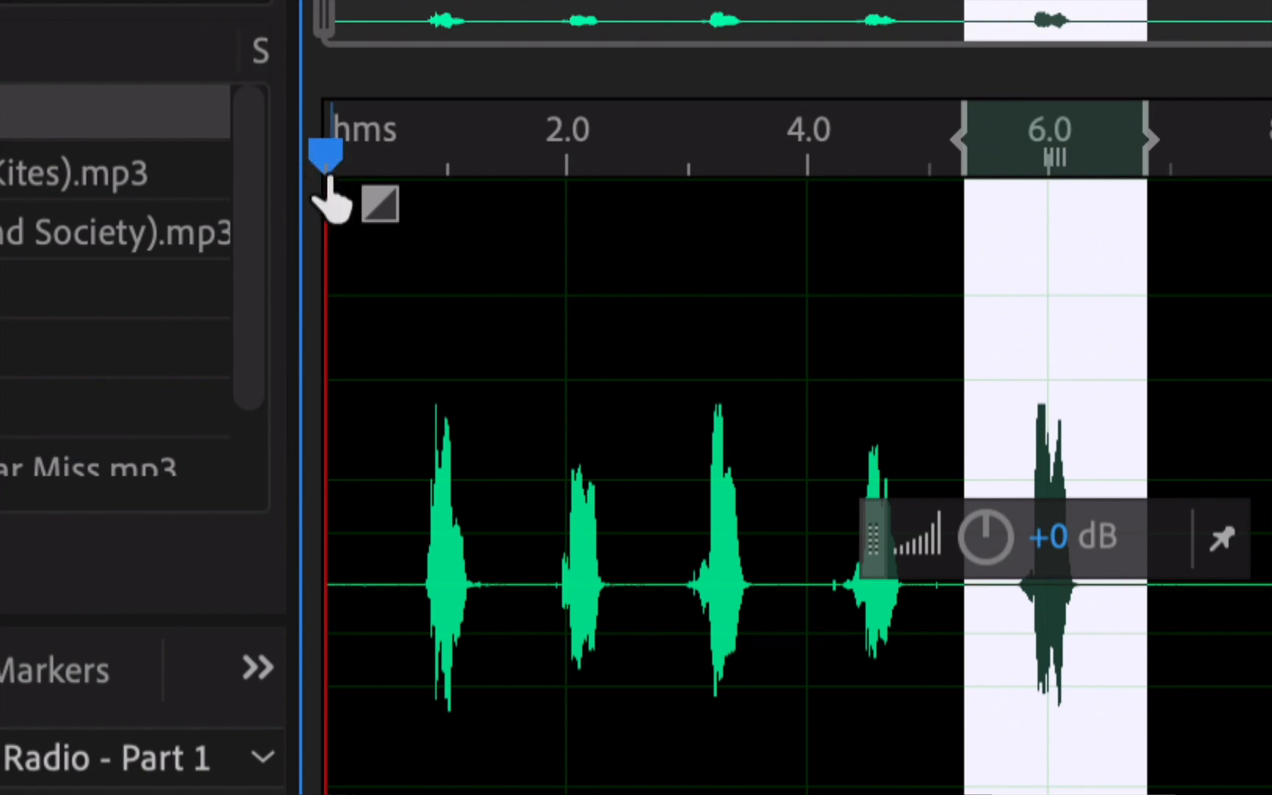
pyautogui.press('space')
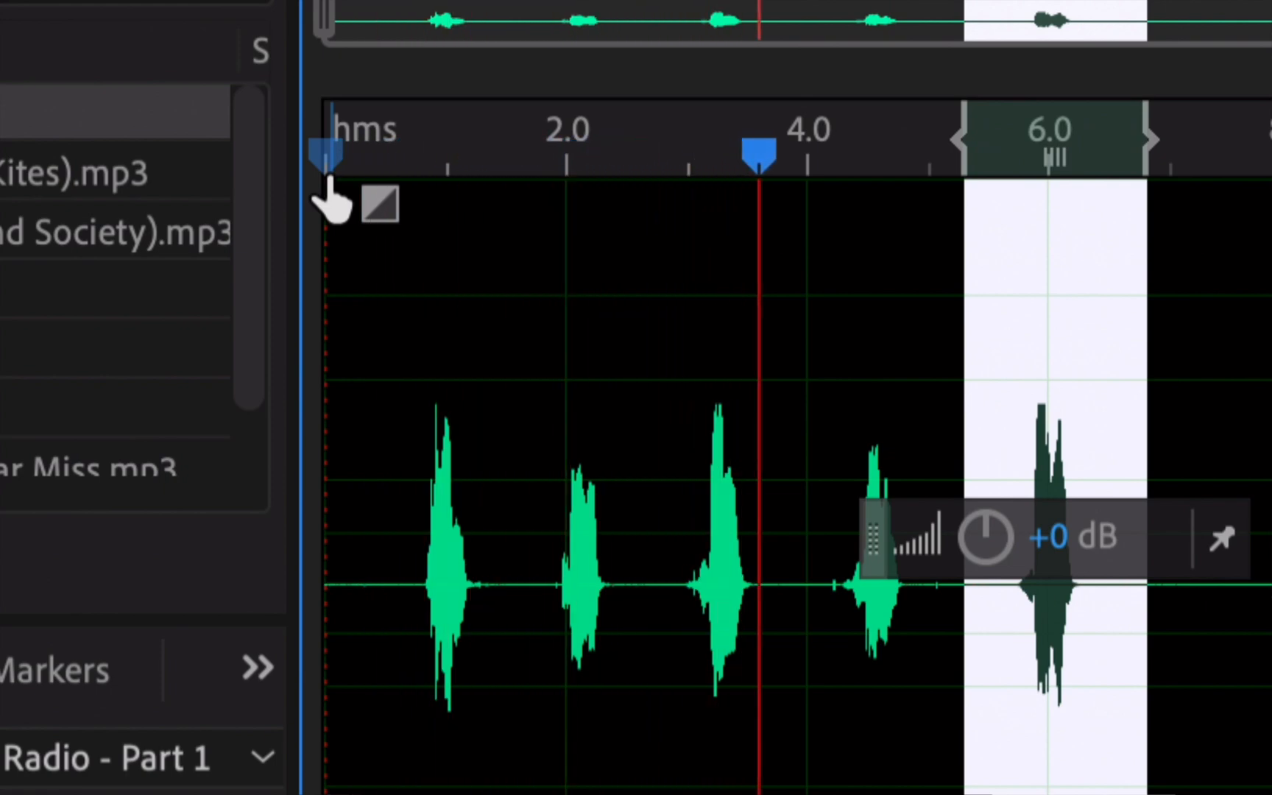
pyautogui.moveTo(786, 158); pyautogui.dragTo(792, 158)
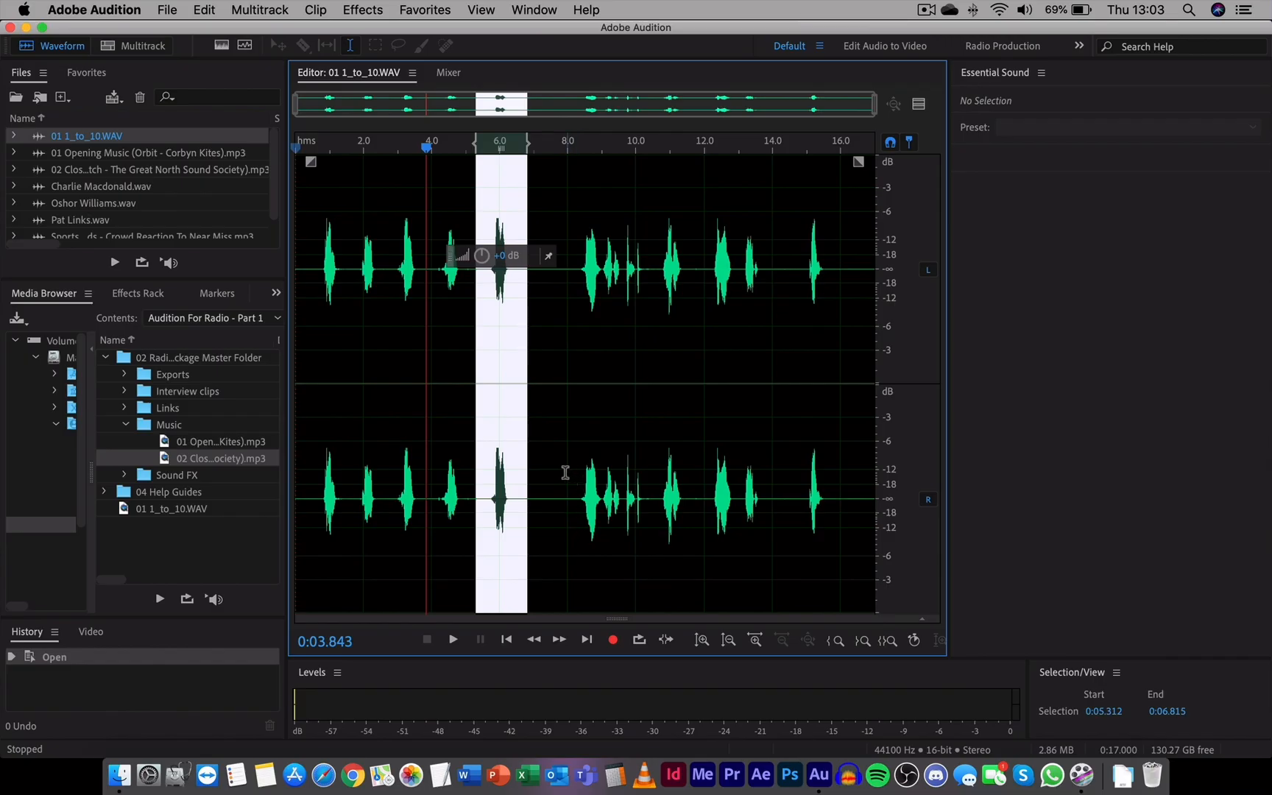
# Step: Clear the time selection, place the playhead at 0:06.893 after the fifth word, and play from there
pyautogui.click(543, 484)
pyautogui.click(530, 495)
pyautogui.press('space')
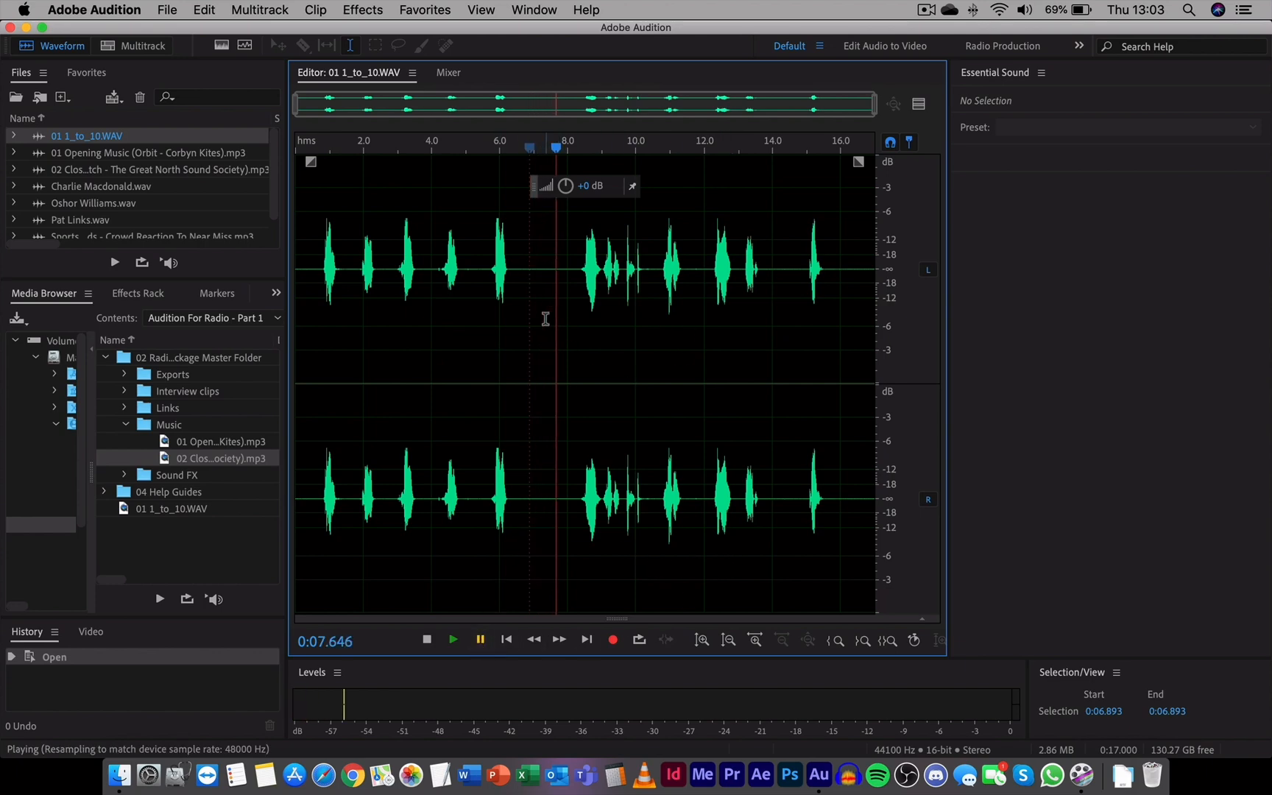
pyautogui.click(171, 11)
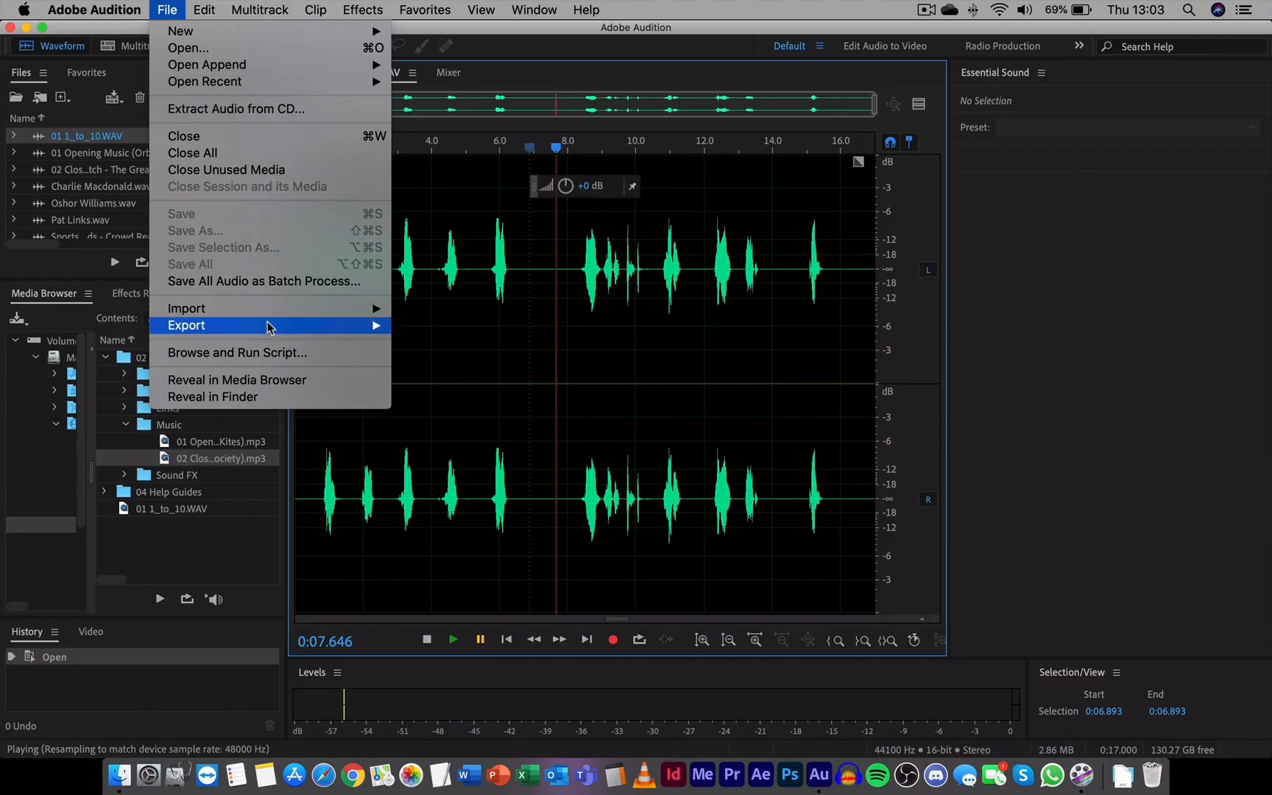
pyautogui.moveTo(221, 483)
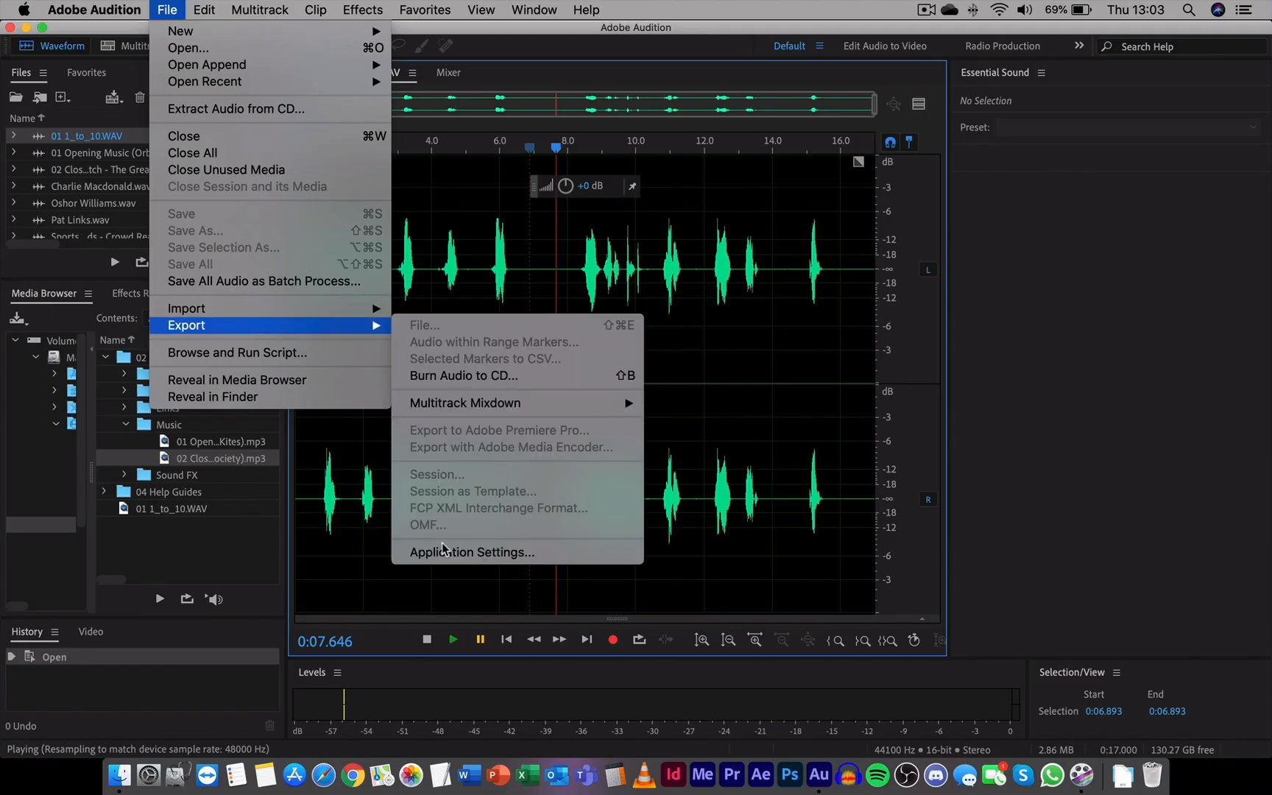
pyautogui.click(361, 556)
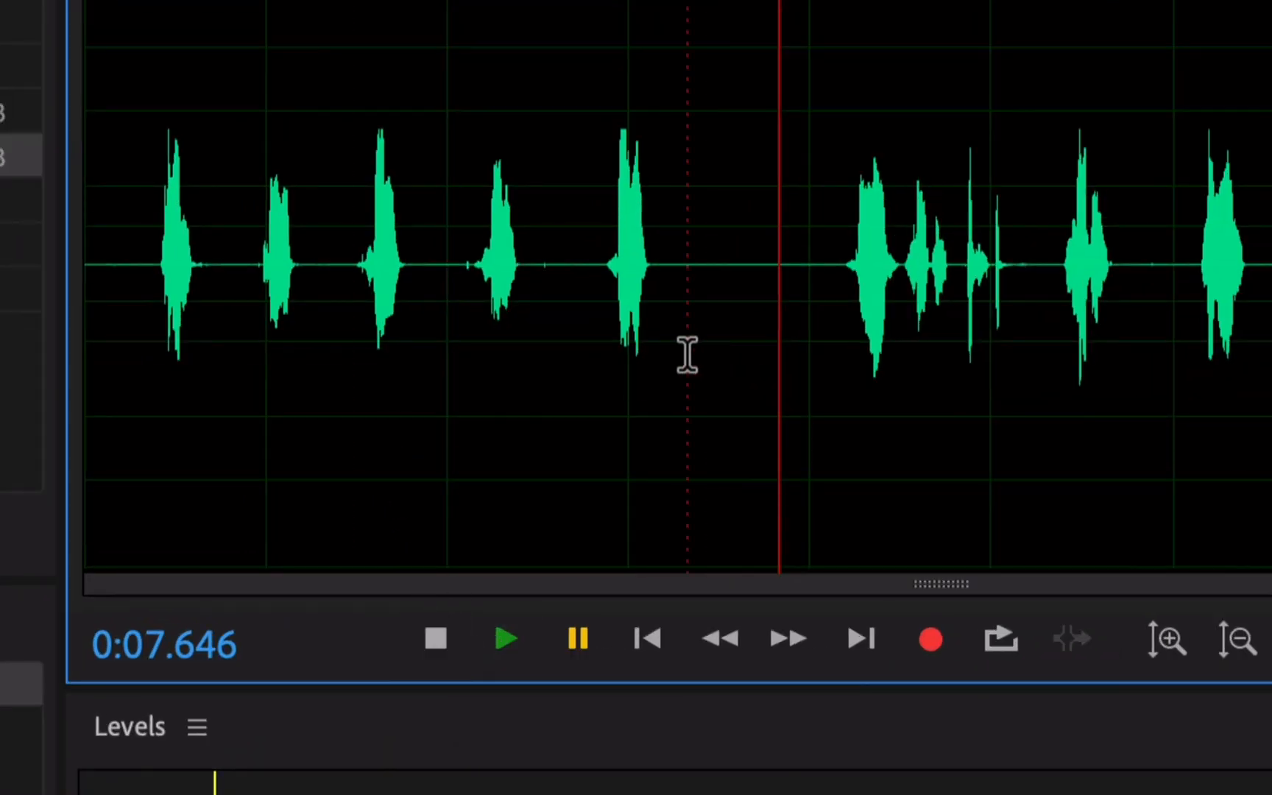
# Step: Resume and stop playback, then replay from just after the fifth spoken word, stopping and restarting until 0:08.197
pyautogui.click(489, 645)
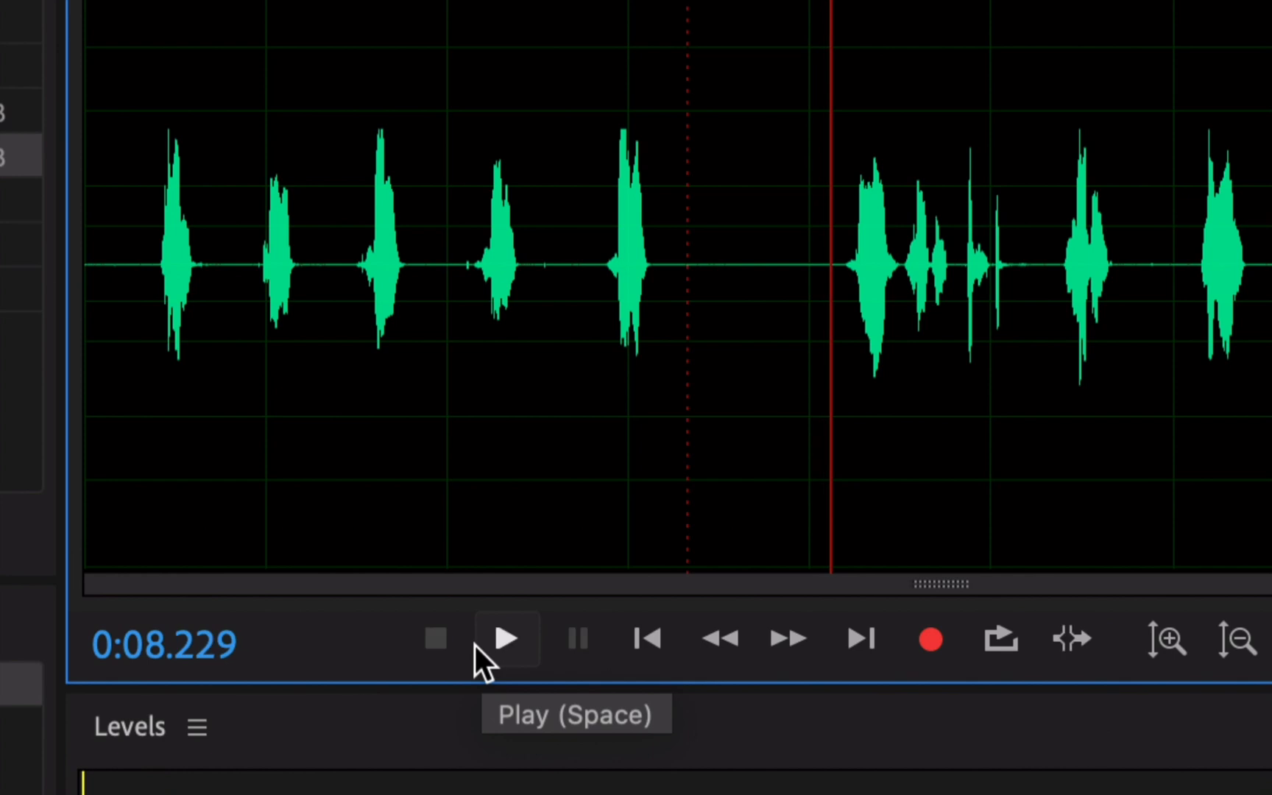
pyautogui.click(664, 427)
pyautogui.press('space')
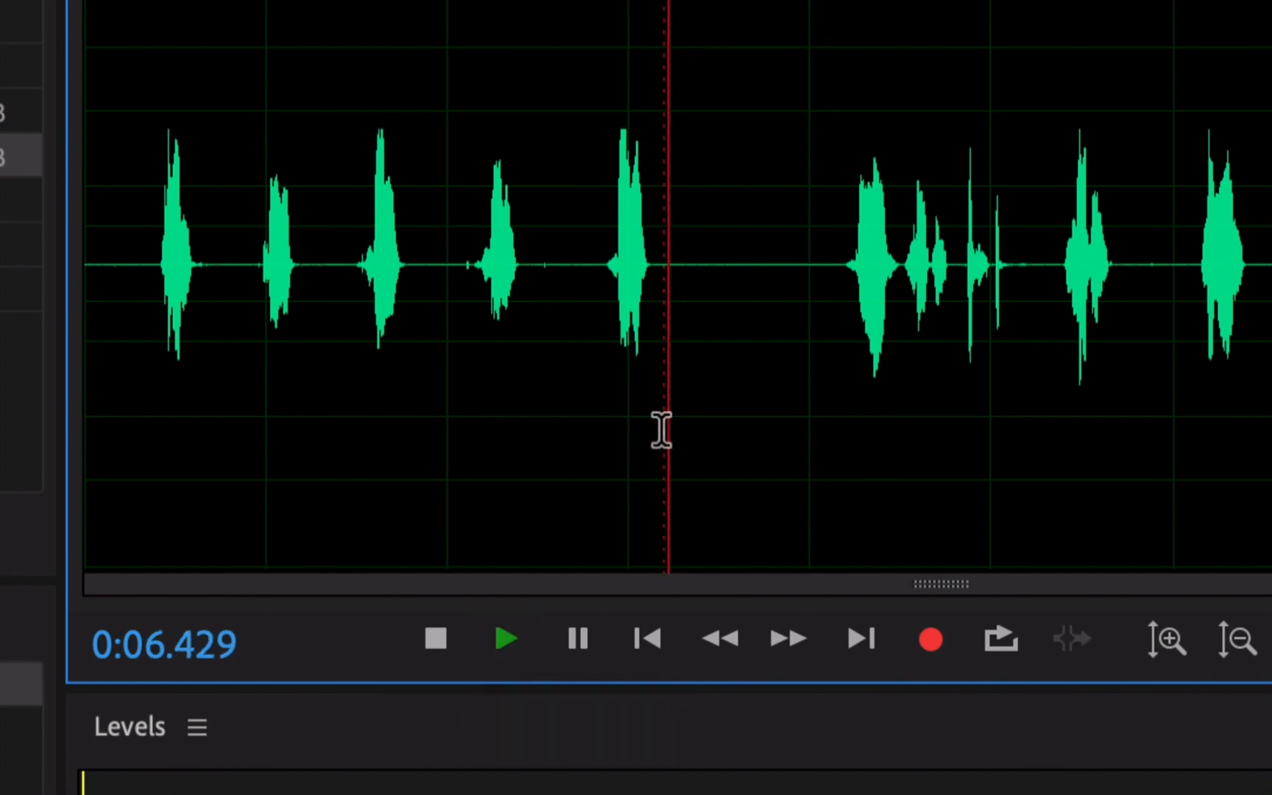
pyautogui.press('space')
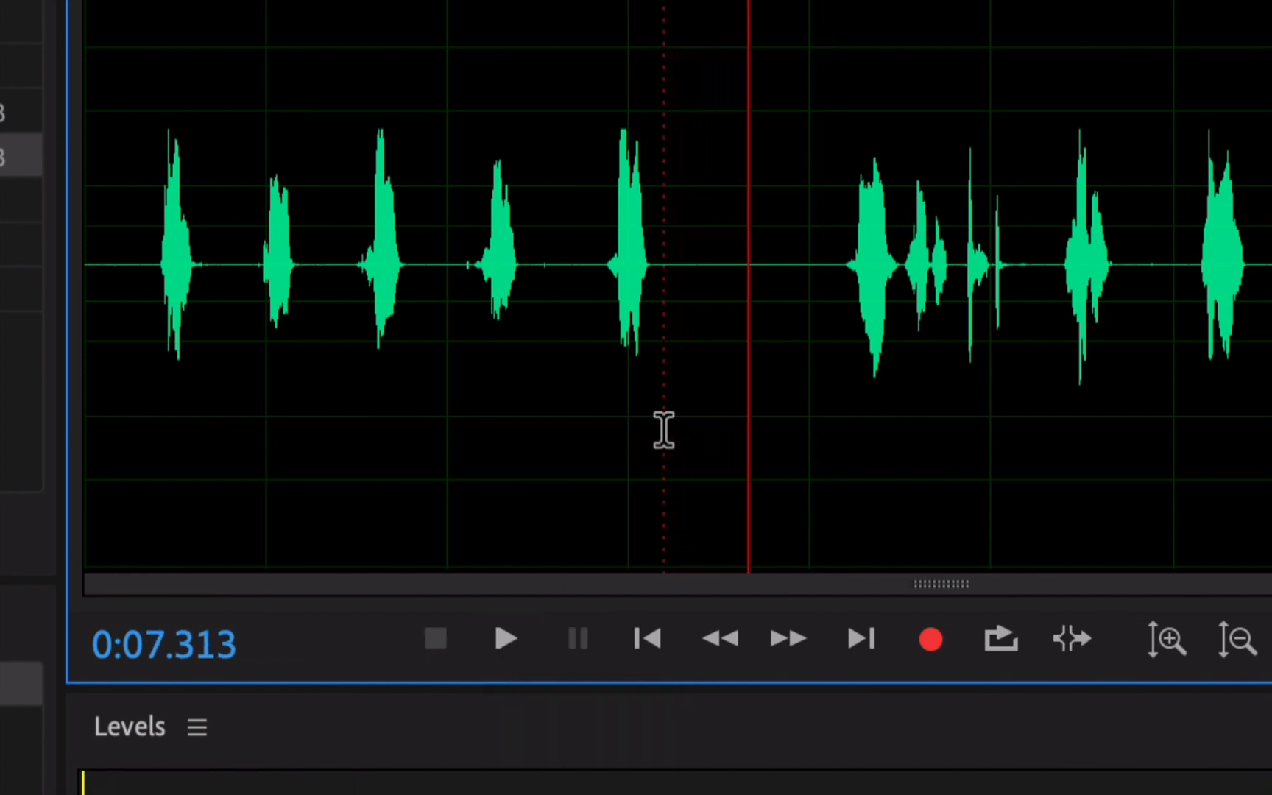
pyautogui.press('space')
pyautogui.press('space')
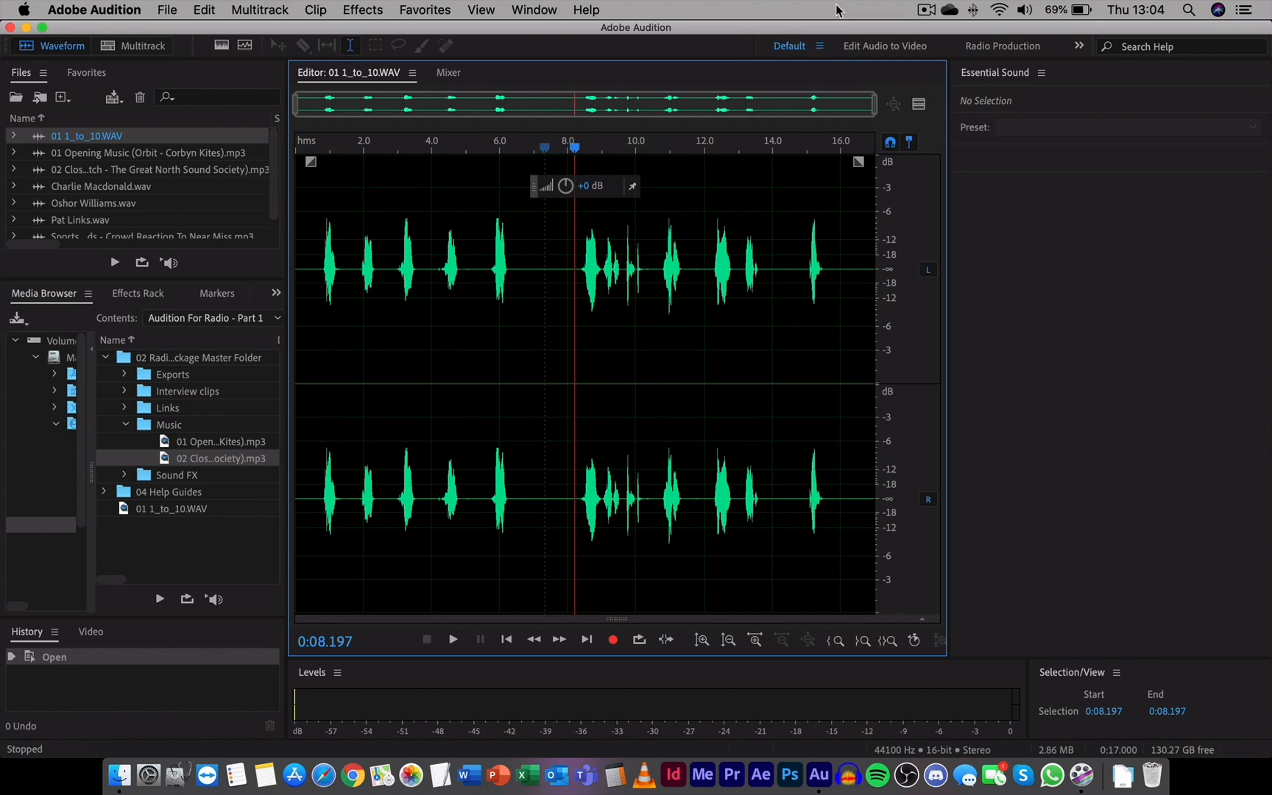
# Step: Turn the computer's sound output volume down
pyautogui.click(1025, 10)
pyautogui.moveTo(1104, 51); pyautogui.dragTo(1025, 53)
pyautogui.click(524, 407)
# Step: Play the recording from 0:00.647, just before the first spoken word, and turn on looped playback
pyautogui.click(402, 423)
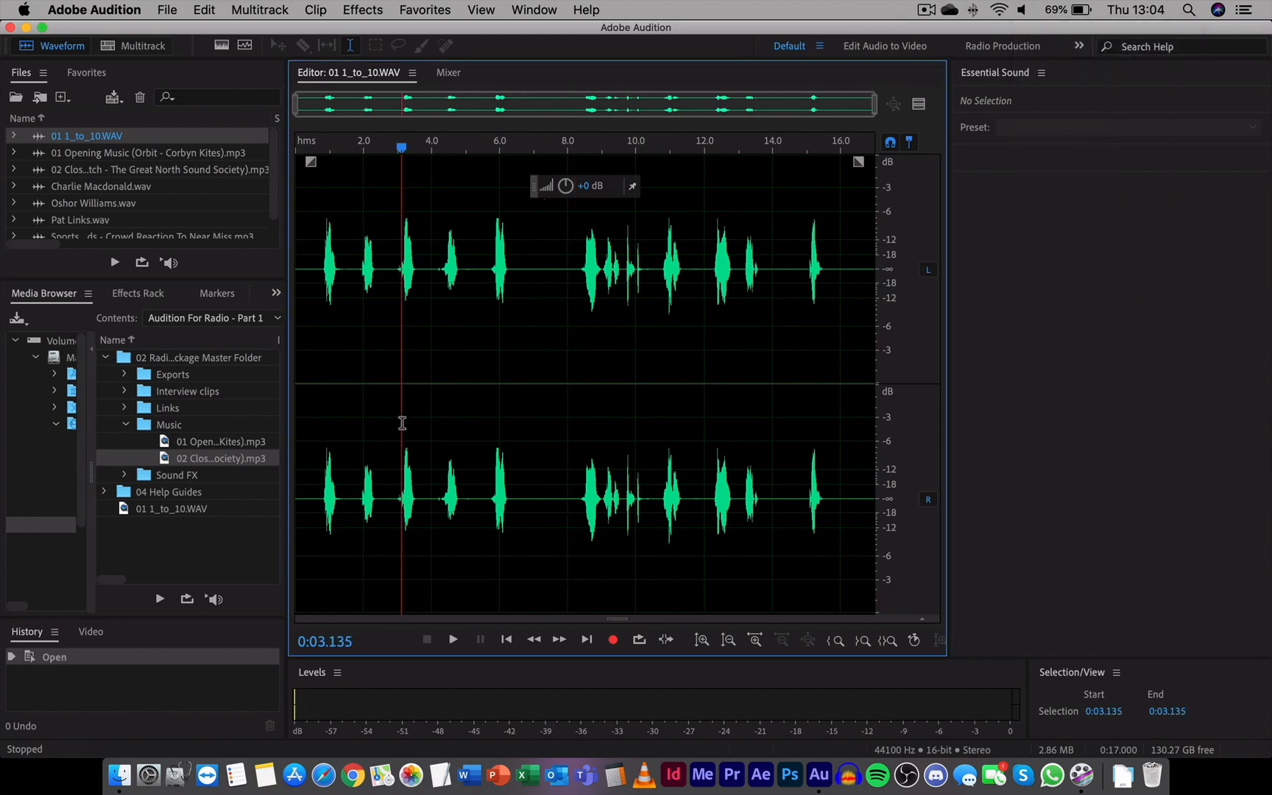
pyautogui.click(318, 465)
pyautogui.press('space')
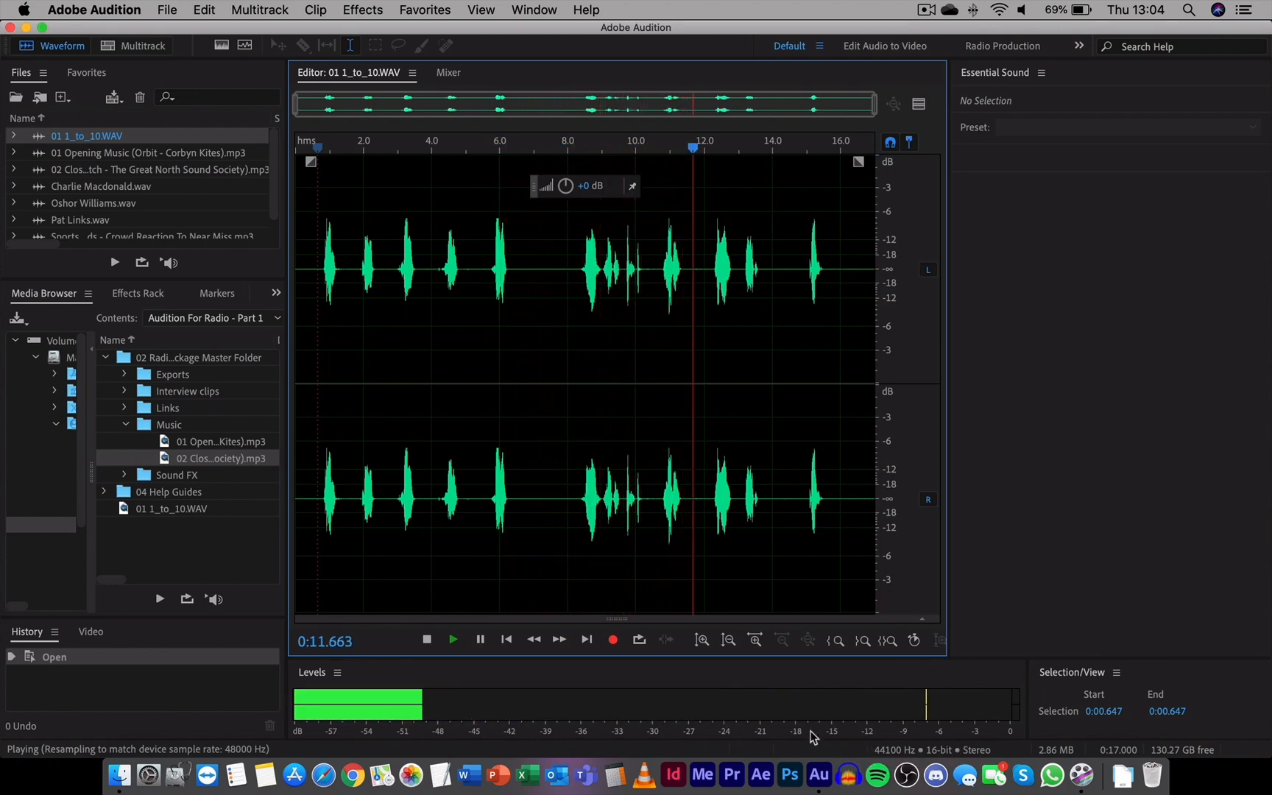
pyautogui.click(639, 639)
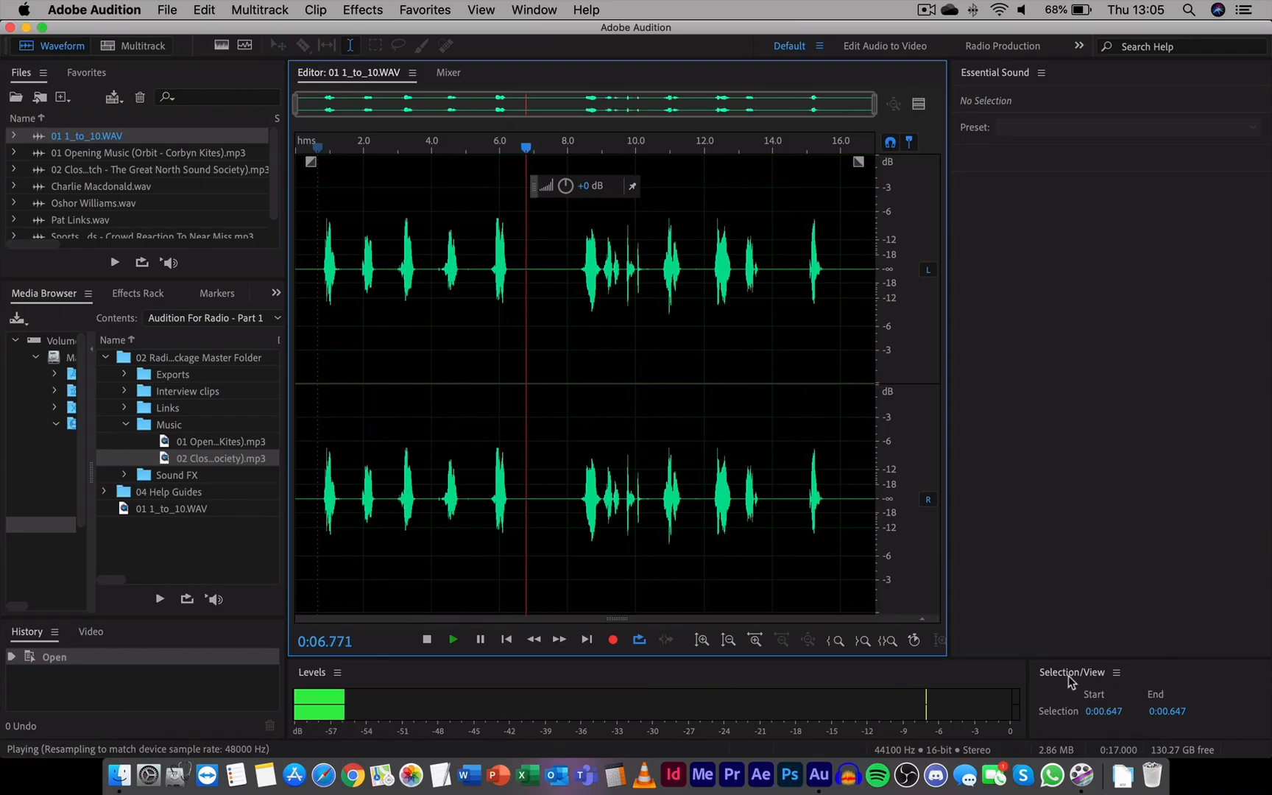
# Step: Amplify the whole 01 1_to_10.WAV recording strongly and undo the amplification
pyautogui.moveTo(565, 189); pyautogui.dragTo(707, 181)
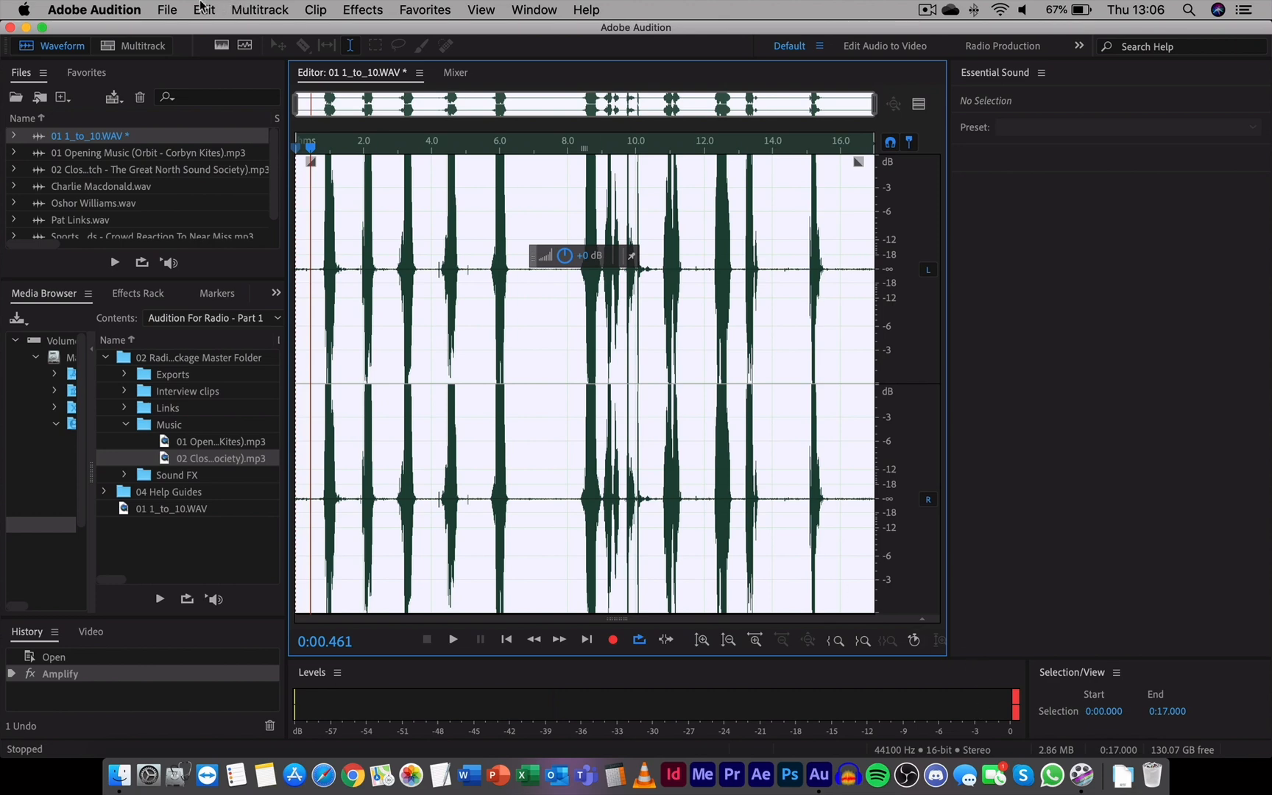
pyautogui.click(202, 9)
pyautogui.click(228, 33)
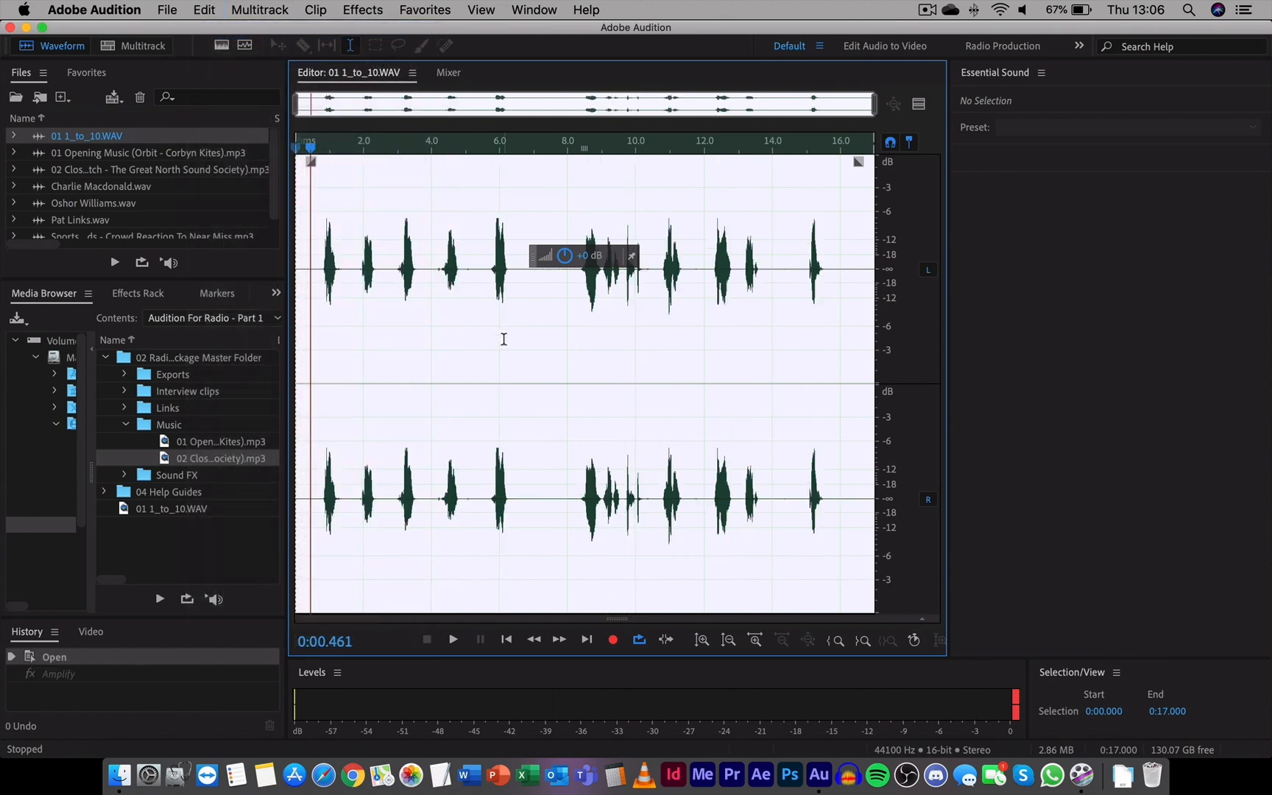
# Step: Clear the whole-file selection and play the recording from the 0:06.000 mark
pyautogui.click(501, 338)
pyautogui.press('space')
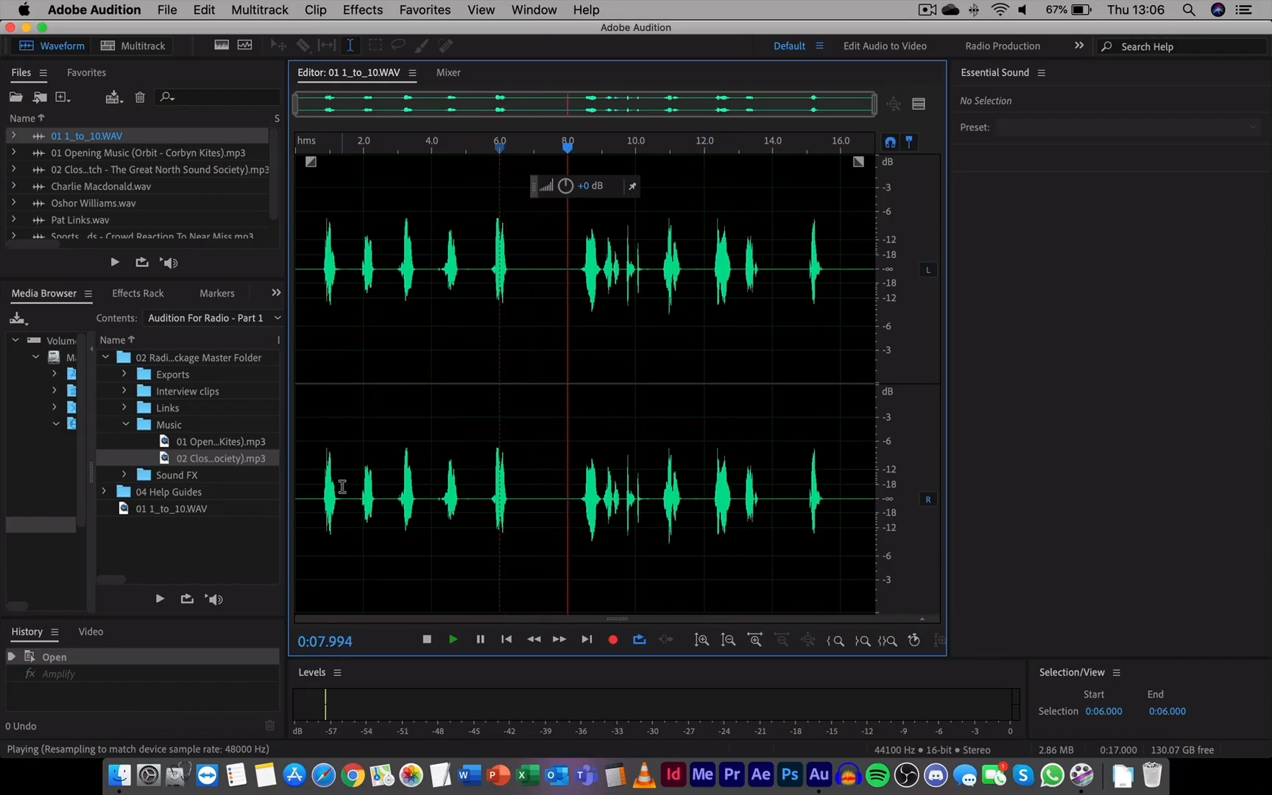
# Step: Look at the Effects Rack and the Markers list, then return to the Media Browser
pyautogui.click(144, 293)
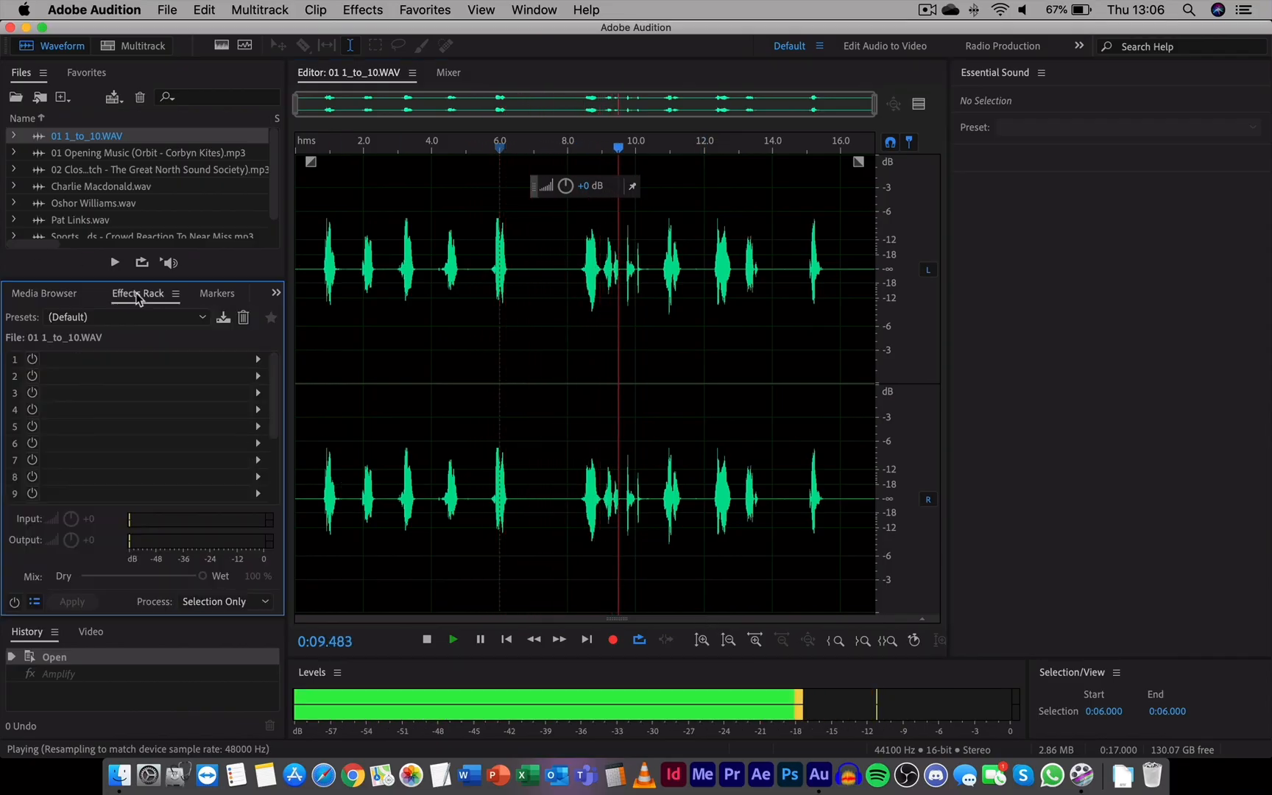
pyautogui.click(214, 294)
pyautogui.click(86, 290)
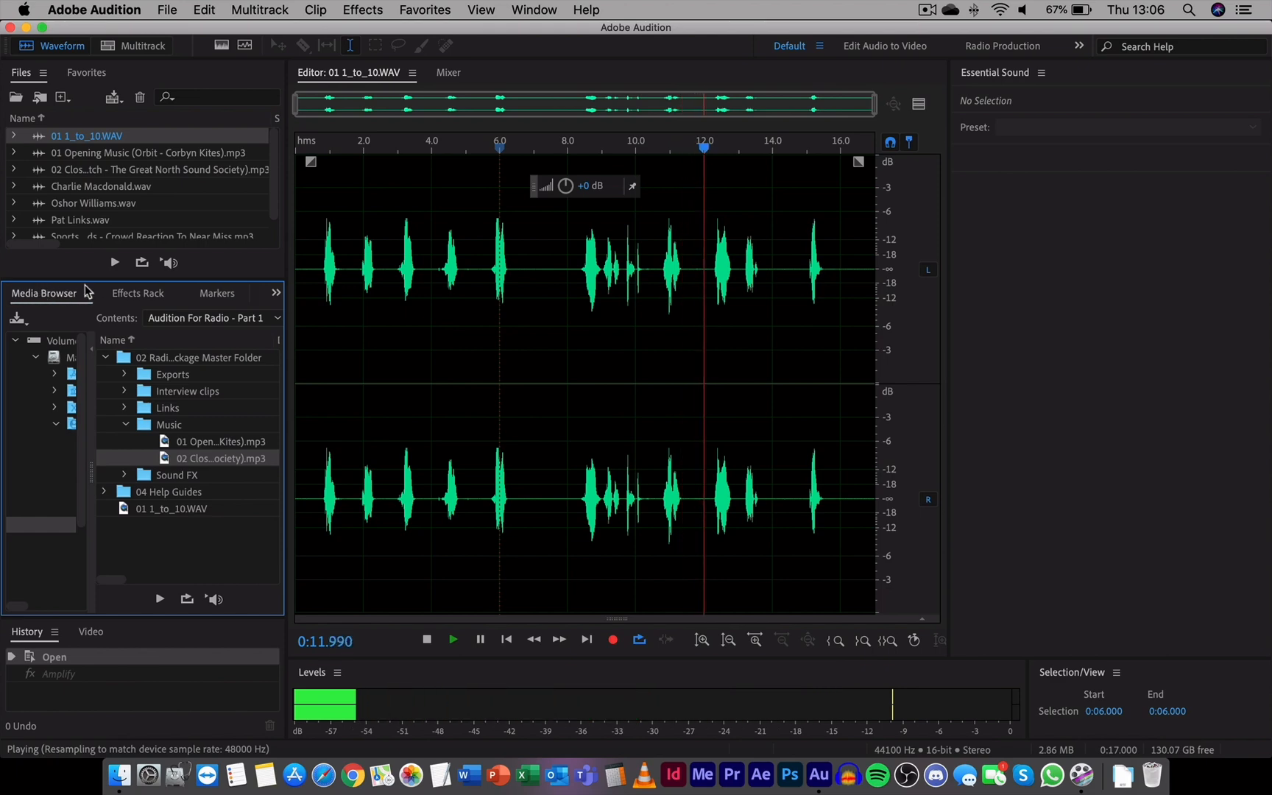